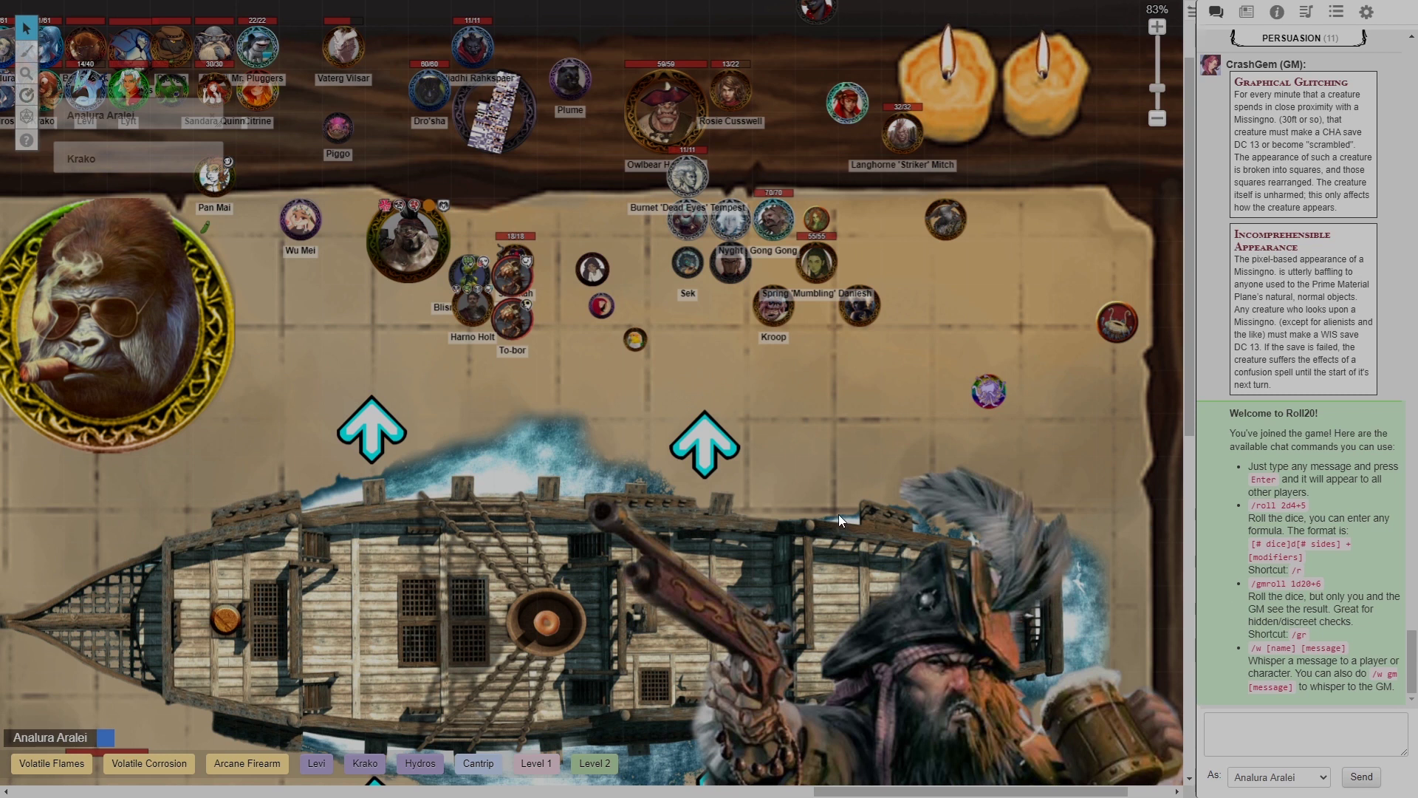
Enable talking-to-yourself mode in the chat with the /talktomyself command
{"action": "left_click", "coordinate": [1284, 716]}
{"action": "type", "text": "/talktomysel"}
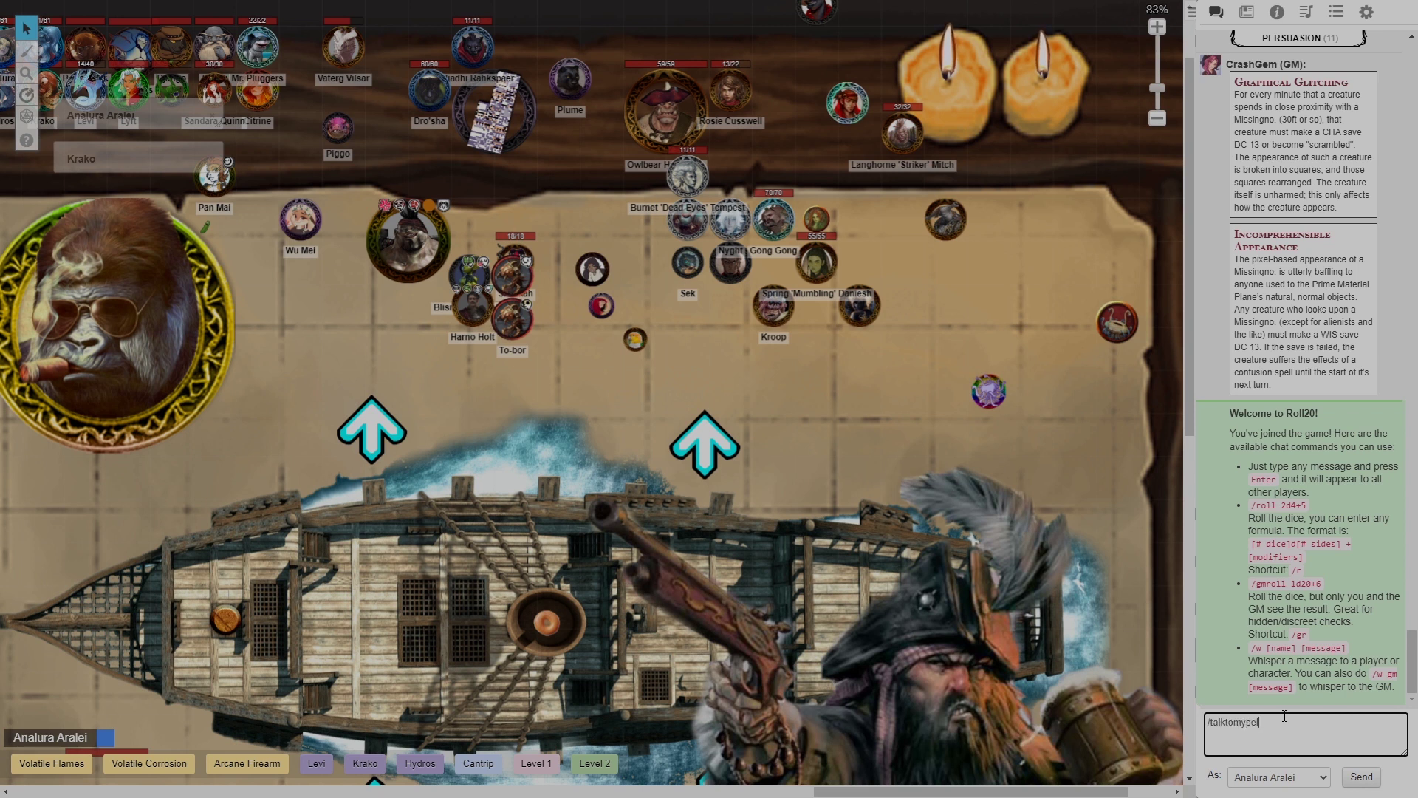
{"action": "type", "text": "f"}
{"action": "key", "text": "Return"}
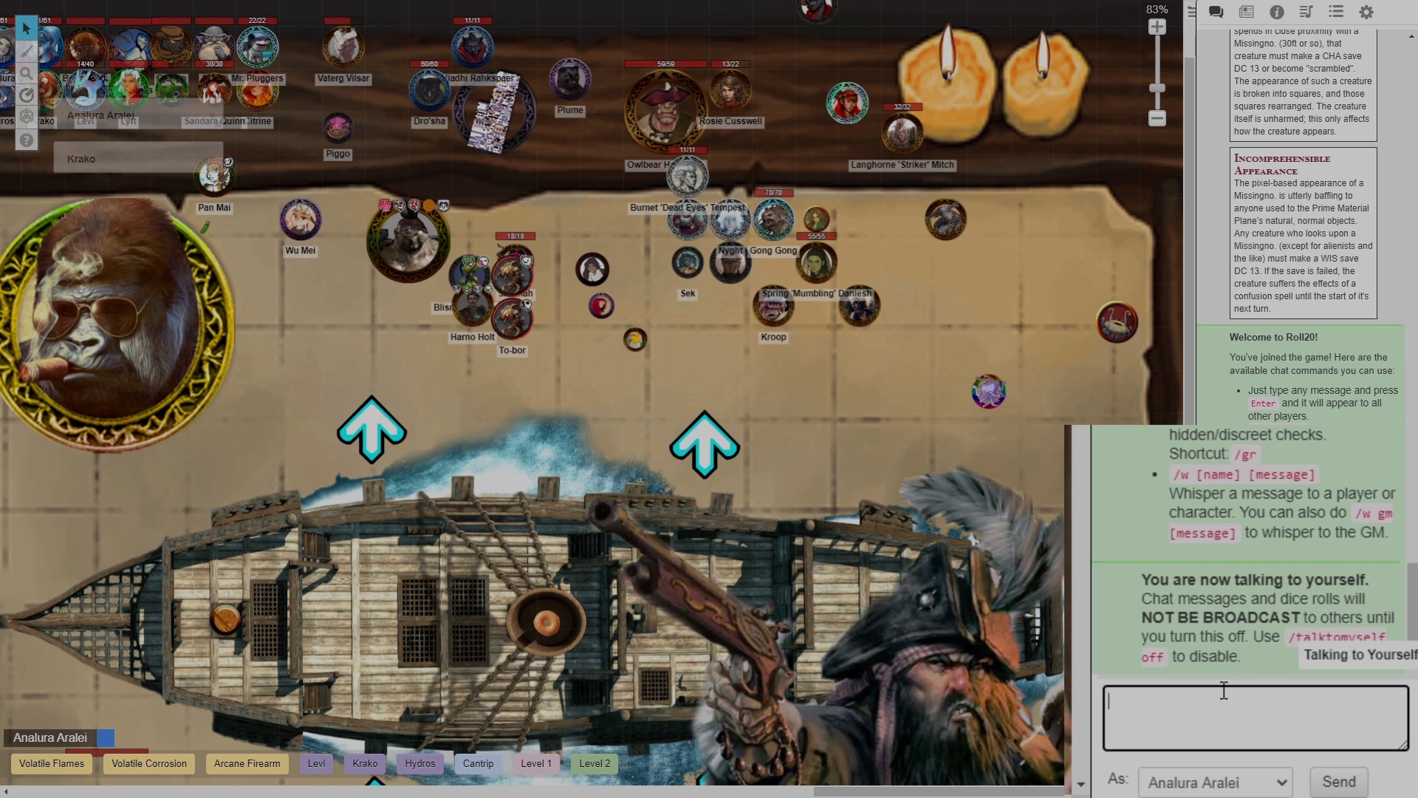
Post the emote "/me takes a cookie from the jar." as Analura Aralei, followed by the plain message "k"
{"action": "type", "text": "/me"}
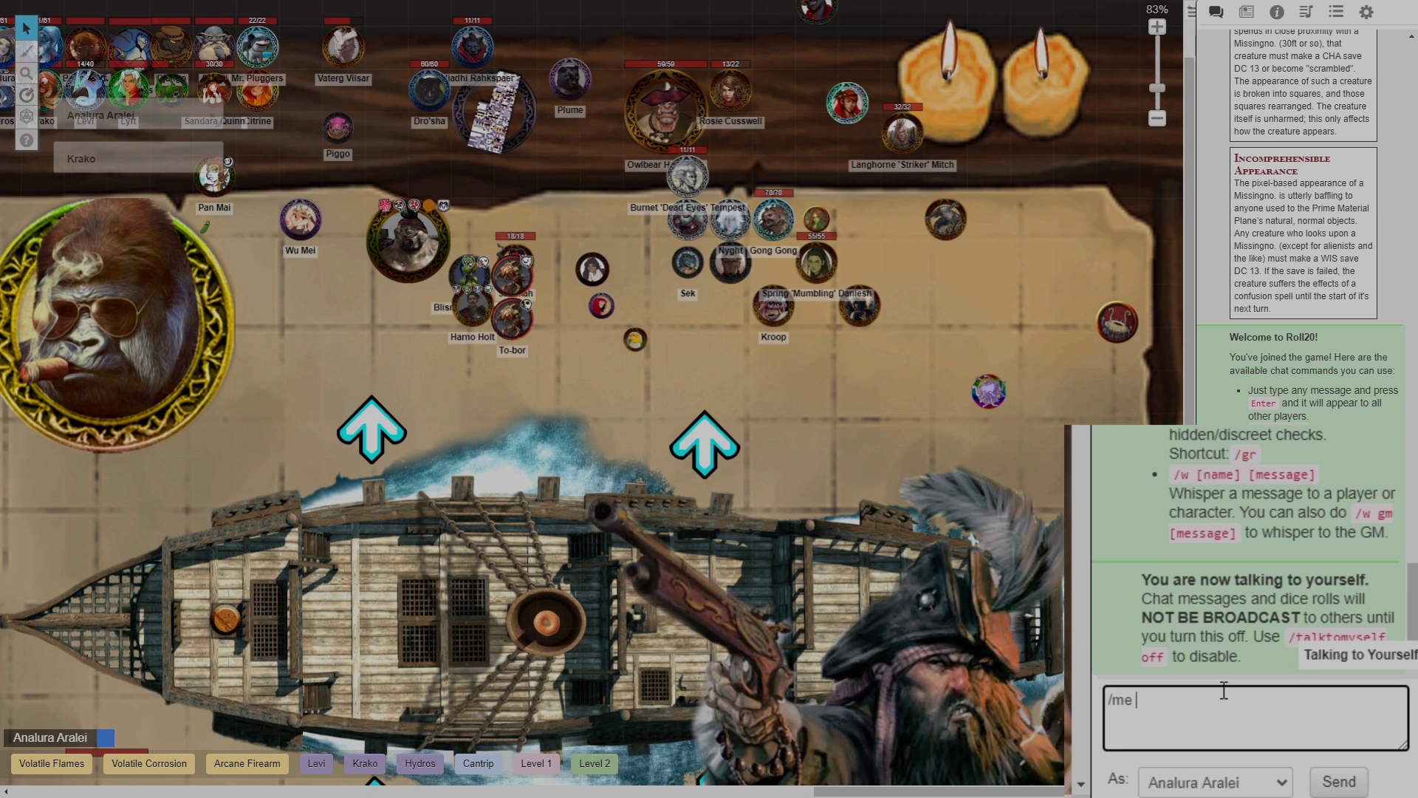
{"action": "type", "text": "takes a cookie from the jar."}
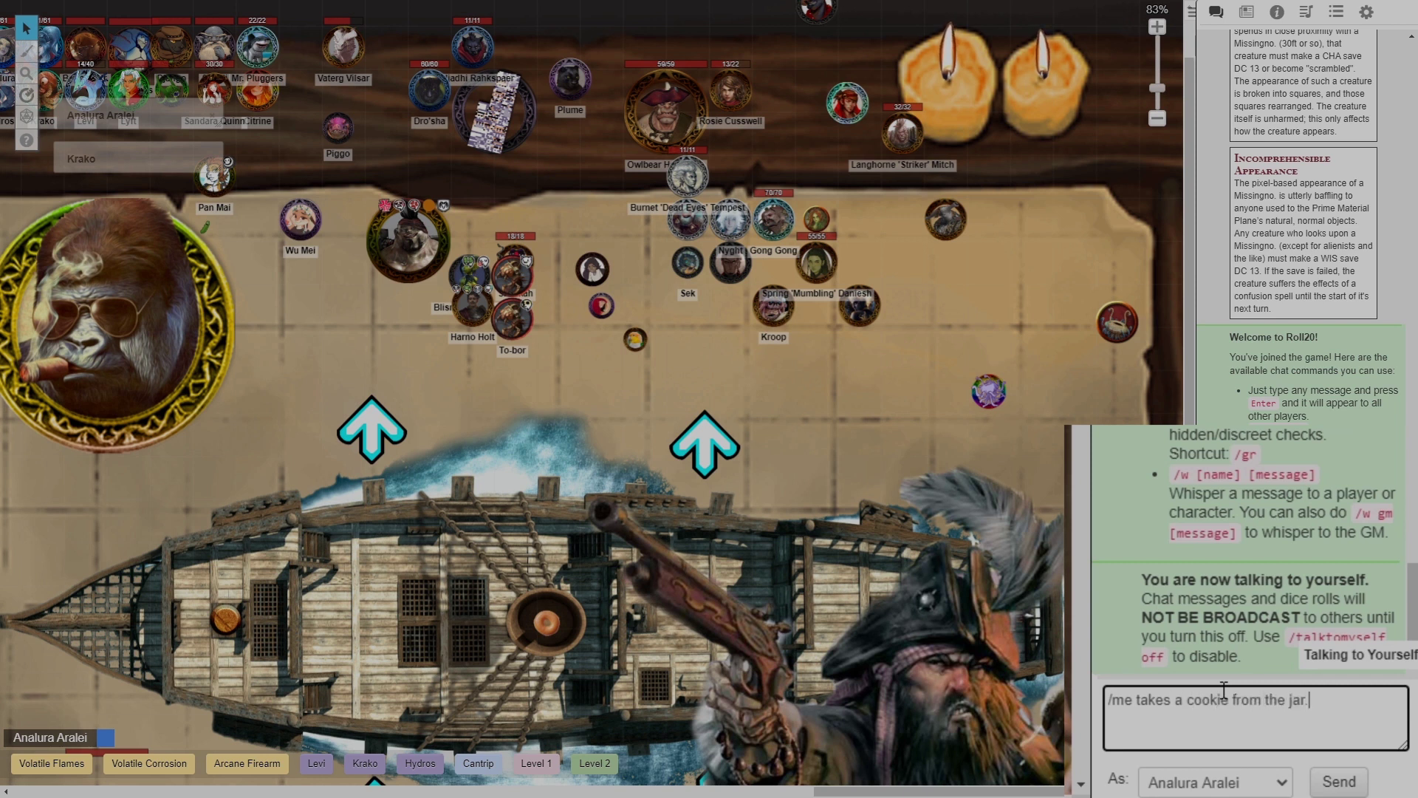
{"action": "key", "text": "Return"}
{"action": "type", "text": "k"}
{"action": "key", "text": "Return"}
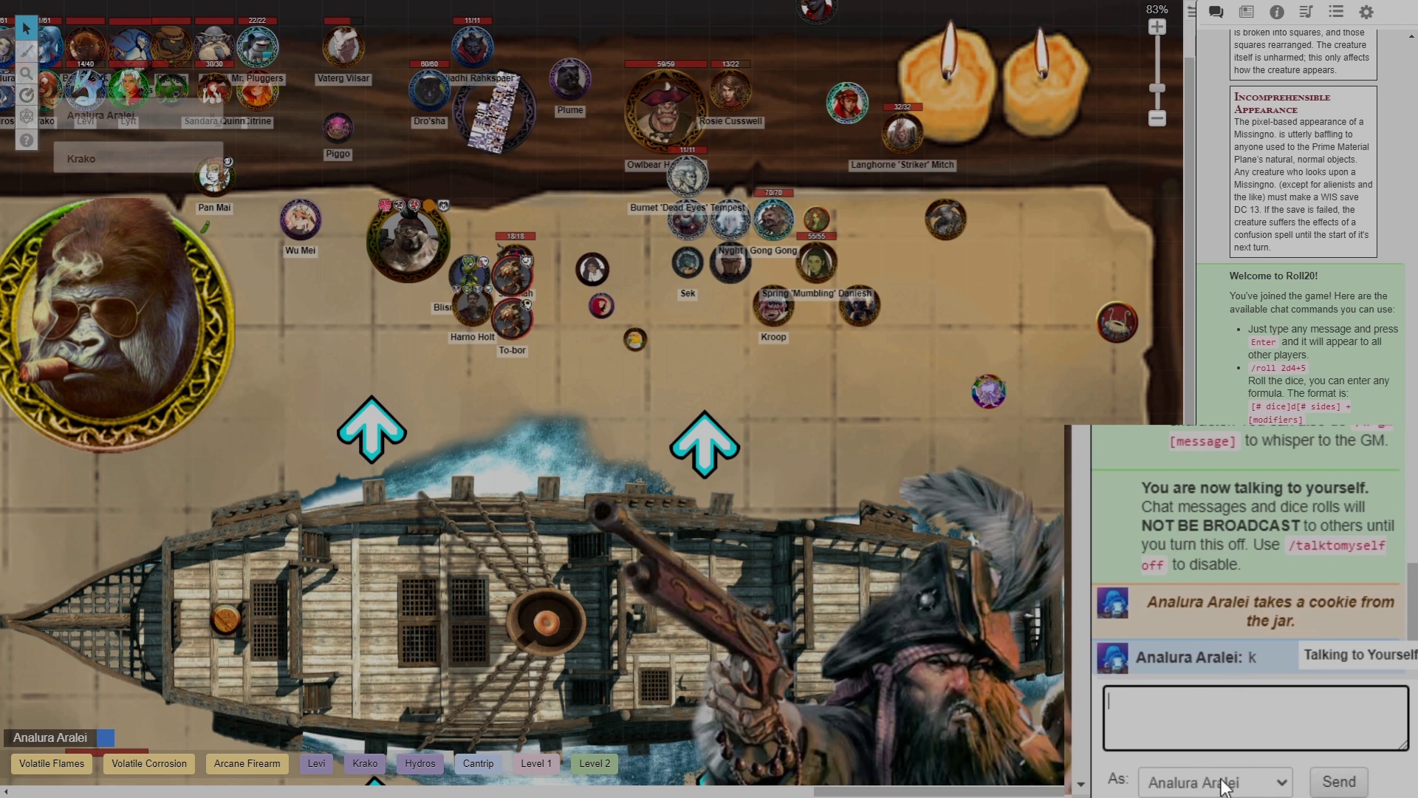
Change the speaking character to Levi and ready the chat input for a message
{"action": "left_click", "coordinate": [1282, 789]}
{"action": "scroll", "coordinate": [1255, 750], "scroll_direction": "down", "scroll_amount": 1}
{"action": "left_click_drag", "start_coordinate": [1363, 455], "coordinate": [1358, 600]}
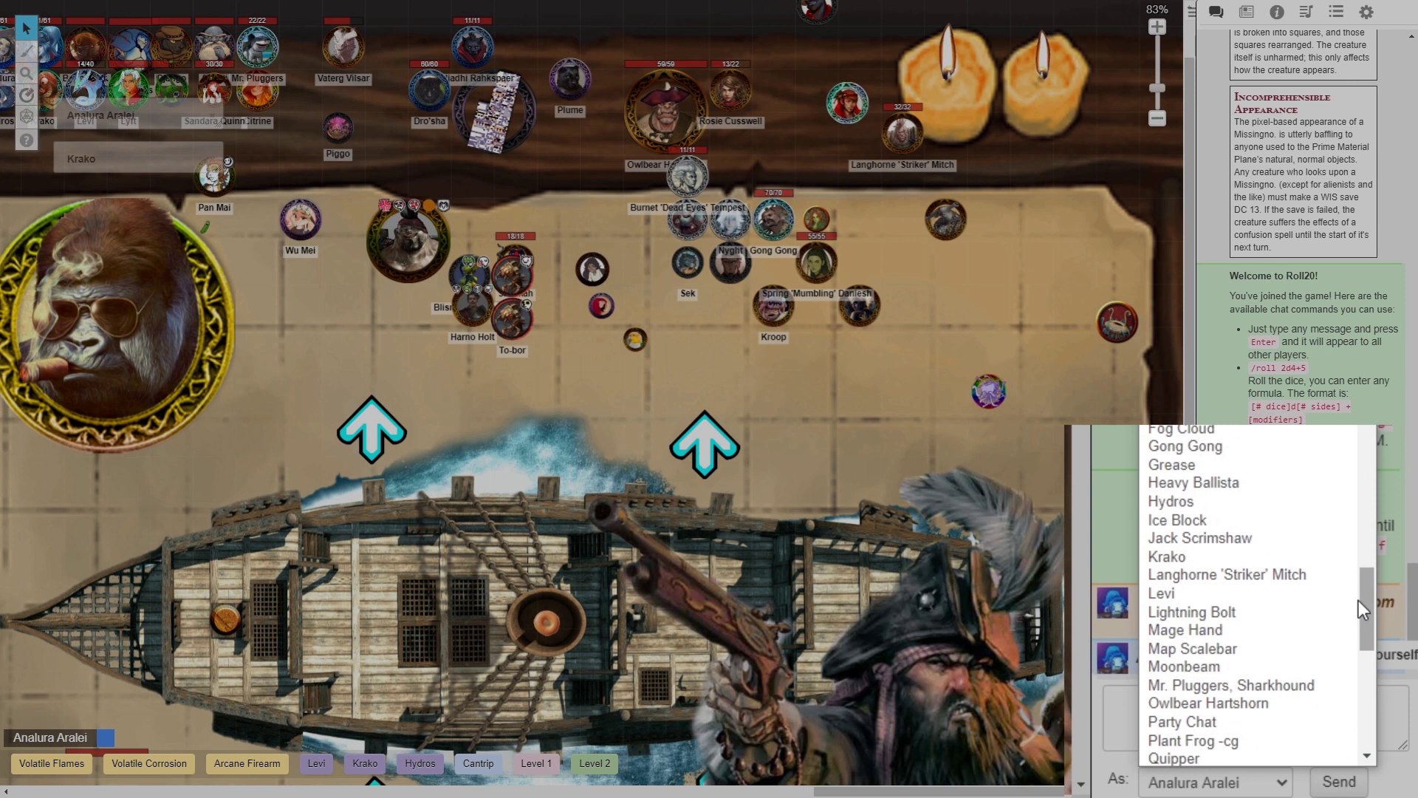
{"action": "left_click", "coordinate": [1200, 593]}
{"action": "left_click", "coordinate": [1195, 723]}
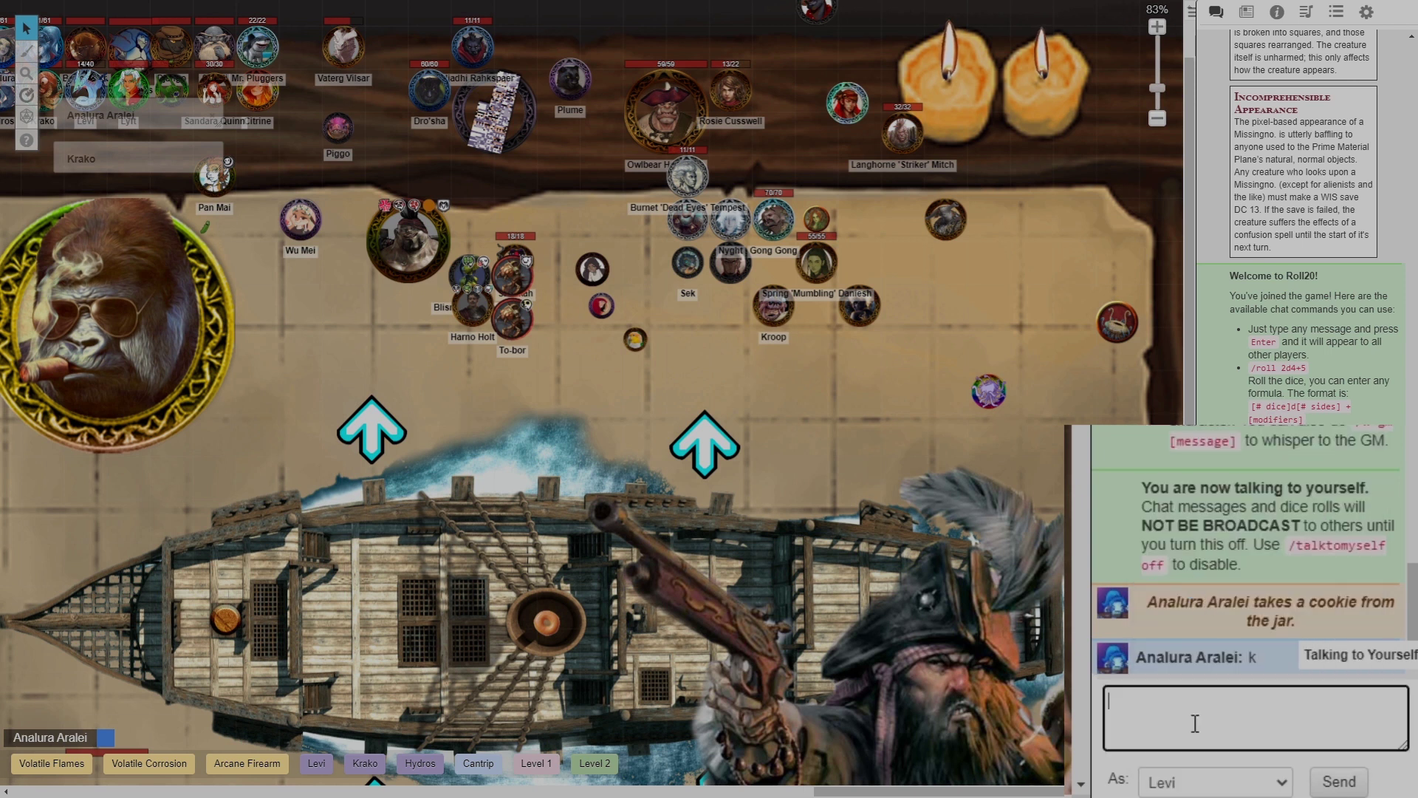
Post the emote "/me shoots a firebolt" as Levi, followed by the plain message "k"
{"action": "type", "text": "/me shoots a firebolt"}
{"action": "key", "text": "Return"}
{"action": "type", "text": "k"}
{"action": "key", "text": "Return"}
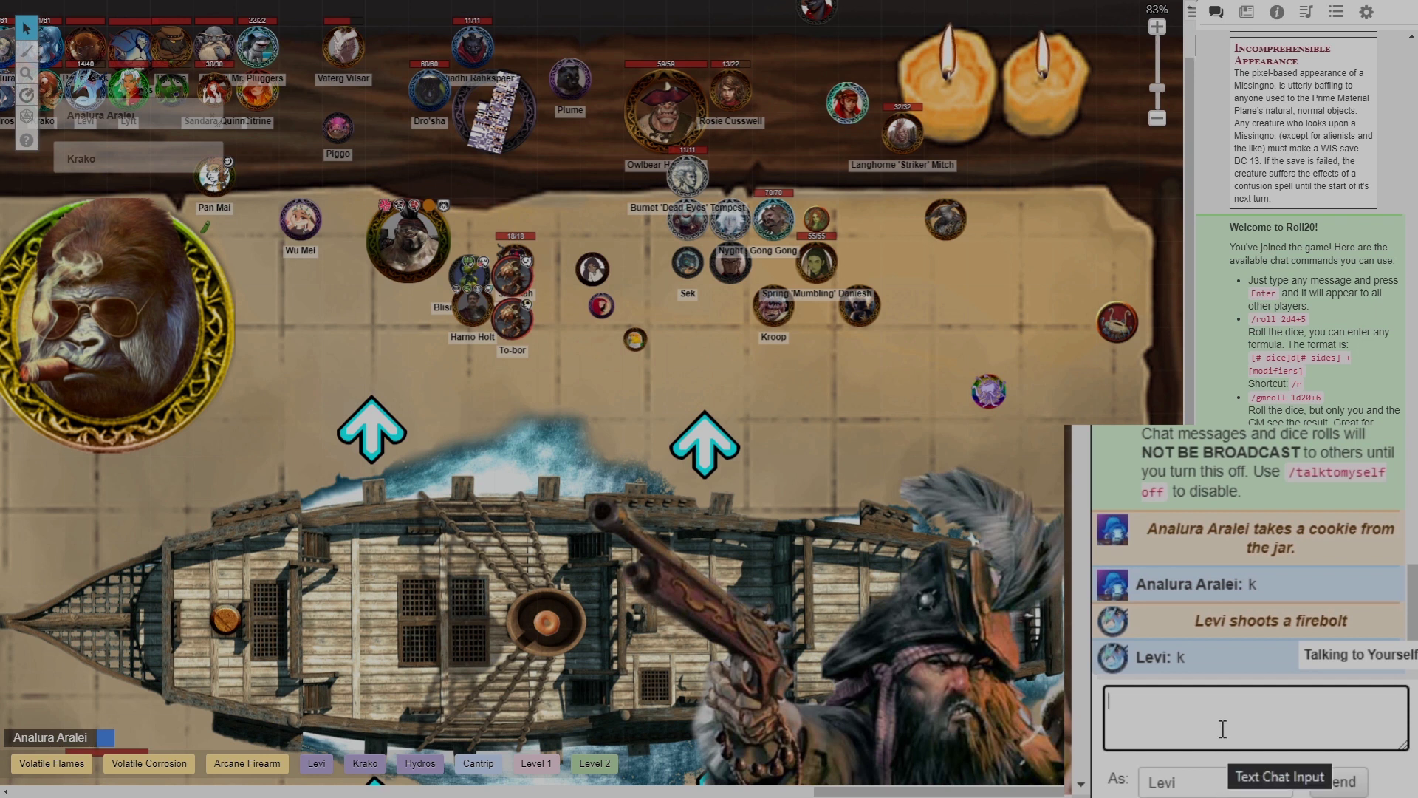
Switch the speaking character back to Analura Aralei and return to the chat input
{"action": "left_click", "coordinate": [1201, 774]}
{"action": "scroll", "coordinate": [1214, 576], "scroll_direction": "up", "scroll_amount": 1}
{"action": "scroll", "coordinate": [1215, 581], "scroll_direction": "up", "scroll_amount": 10}
{"action": "left_click", "coordinate": [1203, 524]}
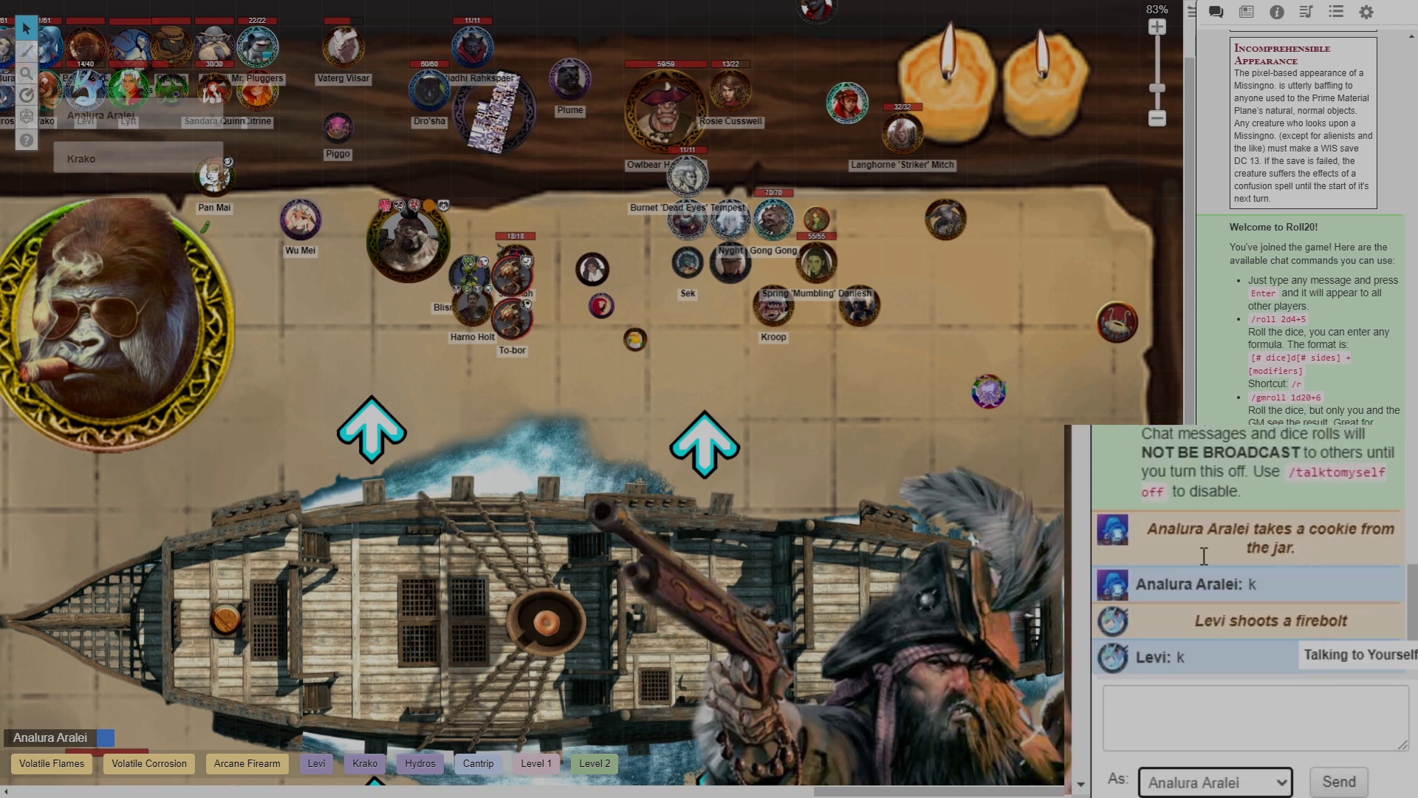
{"action": "left_click", "coordinate": [1169, 721]}
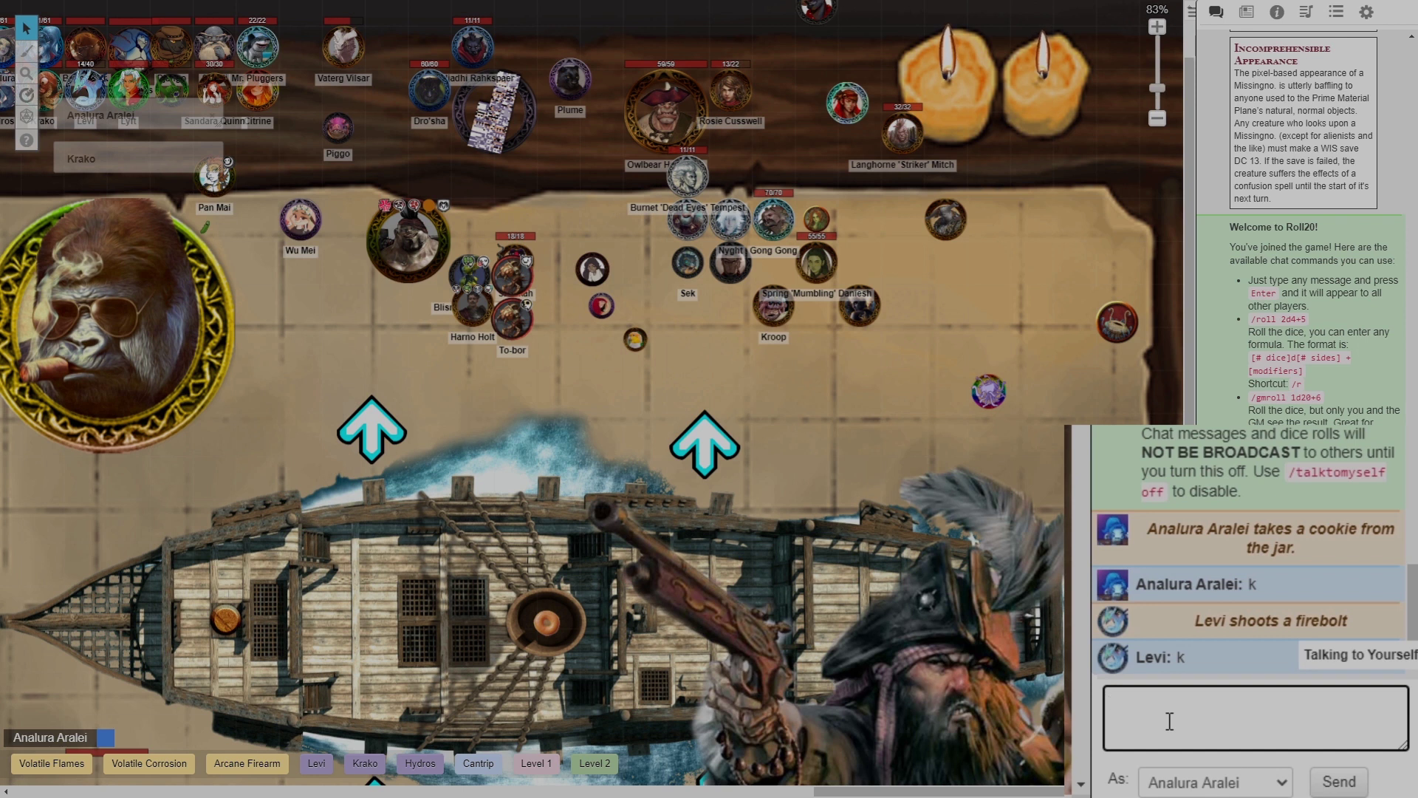
Post the emote "/me takes 1d6 cookies from the jar." without roll brackets, followed by the plain message "s"
{"action": "type", "text": "/me"}
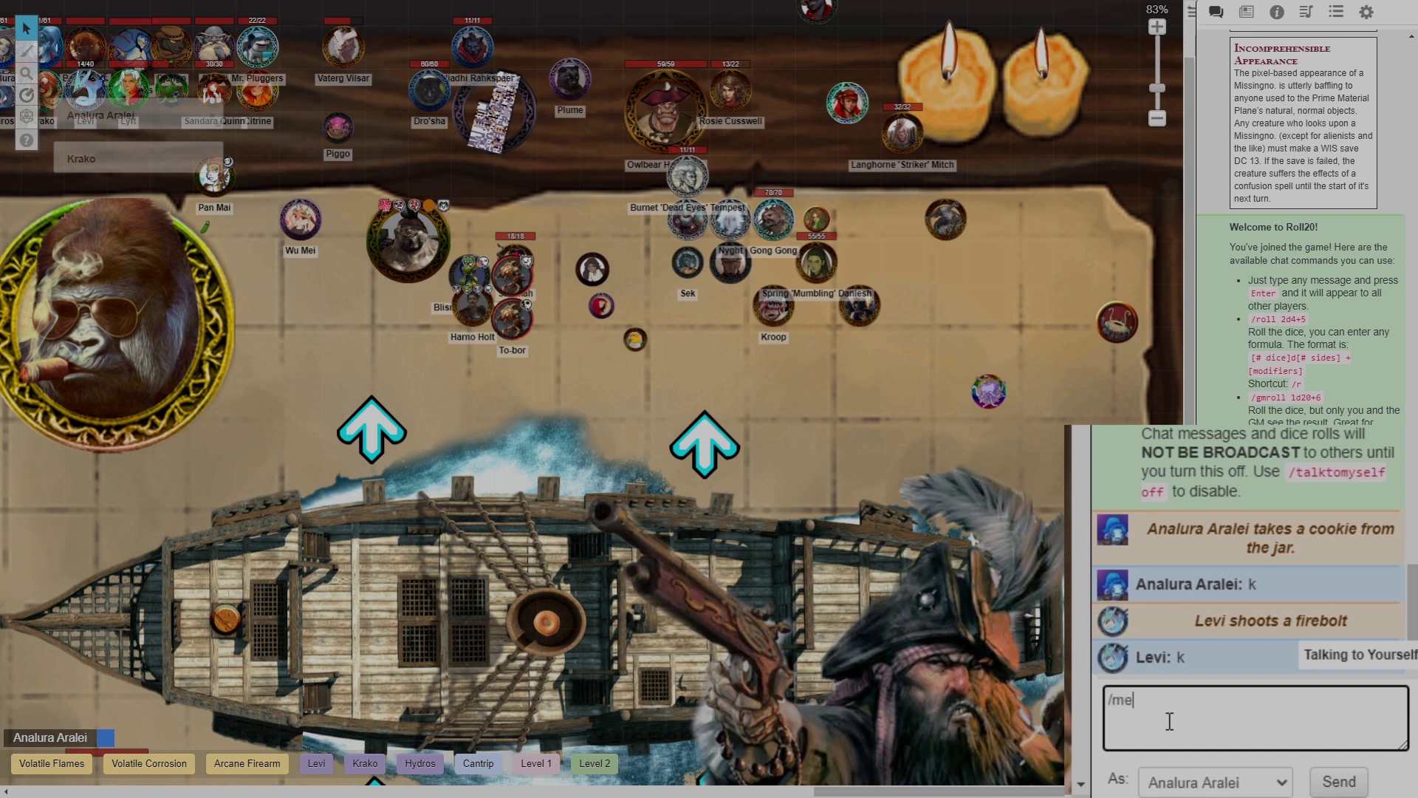
{"action": "type", "text": " takes 1"}
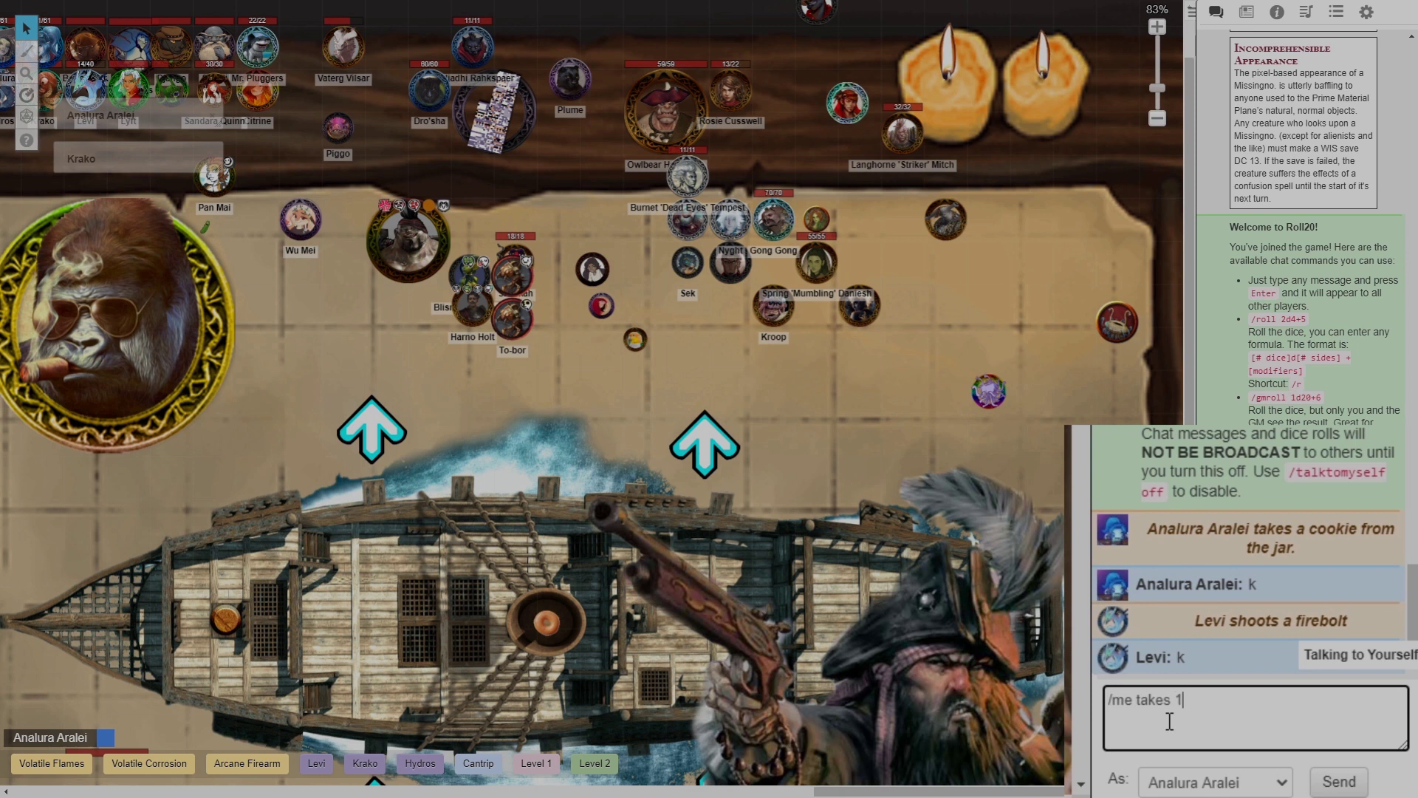
{"action": "type", "text": "d6 cookies "}
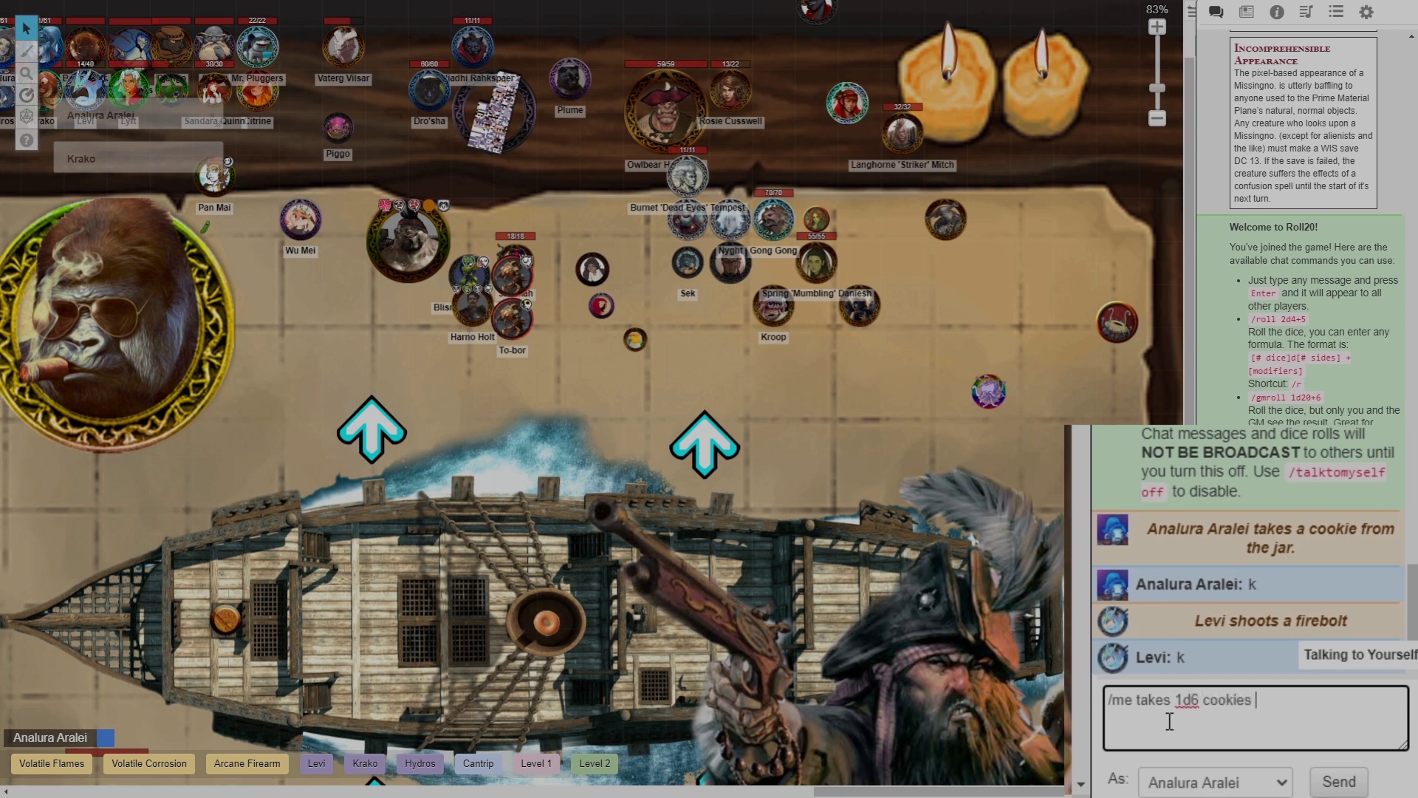
{"action": "type", "text": "from the jar"}
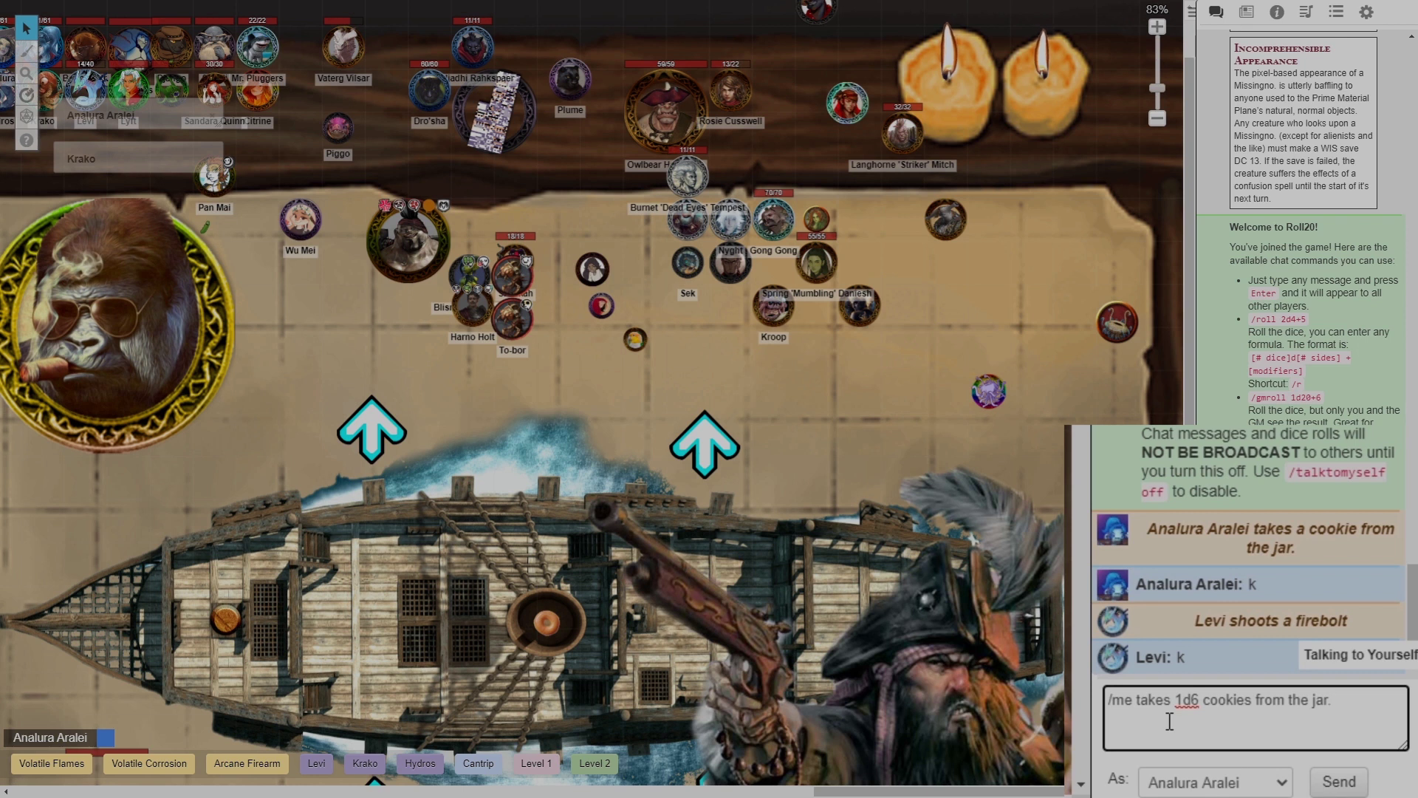
{"action": "type", "text": "."}
{"action": "key", "text": "Return"}
{"action": "type", "text": "s"}
{"action": "key", "text": "Return"}
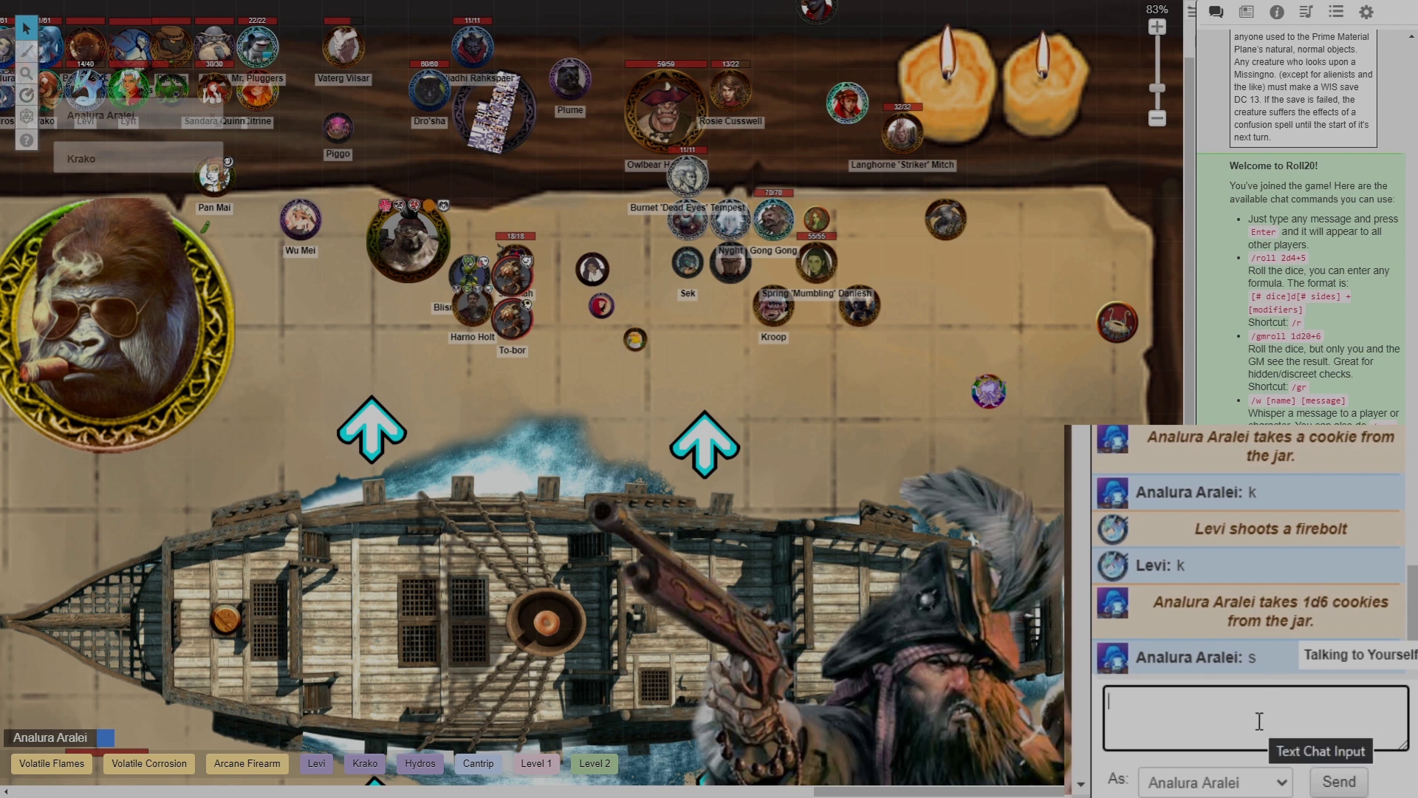
Recall the 1d6 cookie emote, wrap the dice as the inline roll [[1d6]], send it, and follow it with the message "k"
{"action": "key", "text": "Up"}
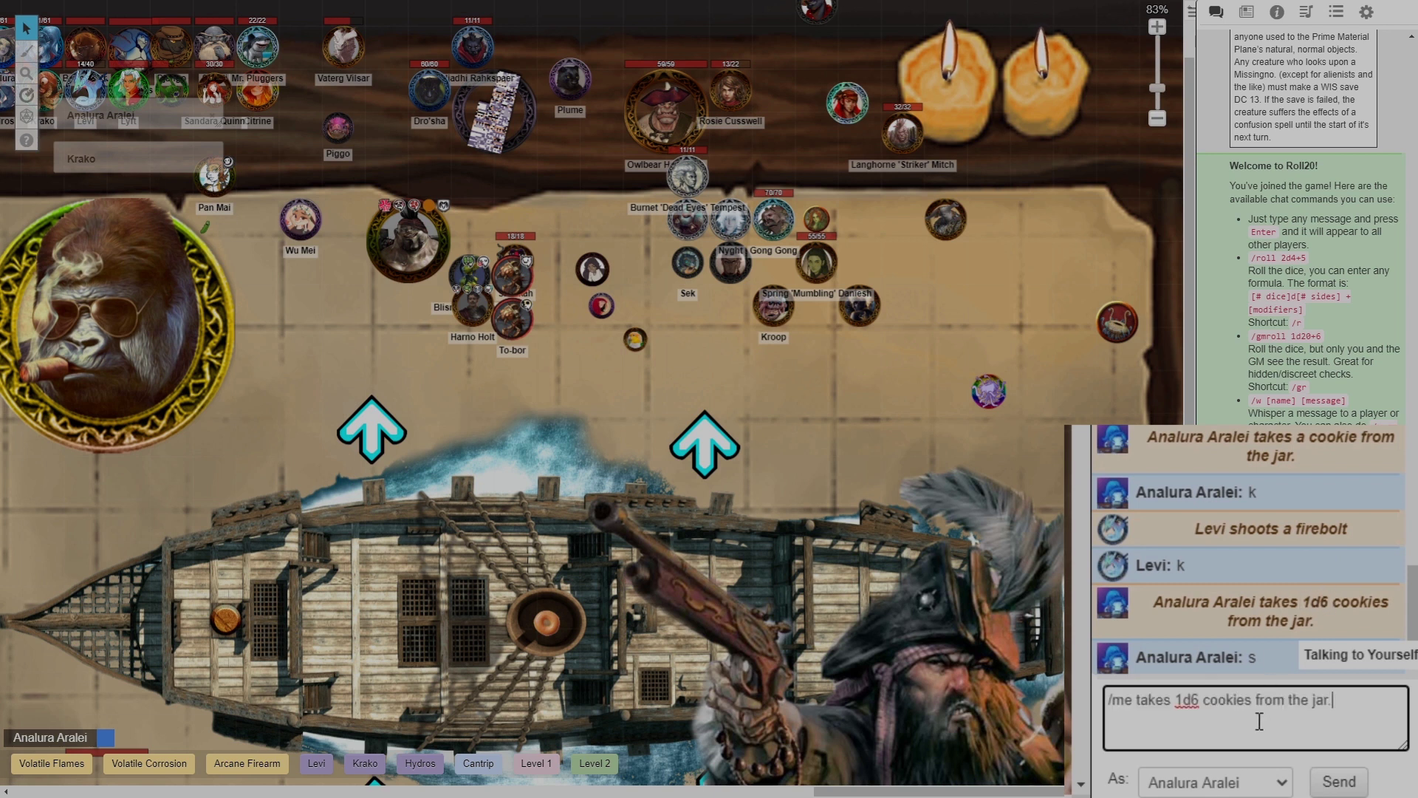
{"action": "key", "text": "Left"}
{"action": "key", "text": "Left"}
{"action": "key", "text": "Left"}
{"action": "key", "text": "Left"}
{"action": "key", "text": "Left"}
{"action": "key", "text": "Left"}
{"action": "key", "text": "Left"}
{"action": "key", "text": "Left"}
{"action": "key", "text": "Left"}
{"action": "key", "text": "Left"}
{"action": "key", "text": "Left"}
{"action": "key", "text": "Left"}
{"action": "key", "text": "Left"}
{"action": "key", "text": "Left"}
{"action": "key", "text": "Left"}
{"action": "key", "text": "Left"}
{"action": "key", "text": "Left"}
{"action": "key", "text": "Left"}
{"action": "key", "text": "Left"}
{"action": "key", "text": "Left"}
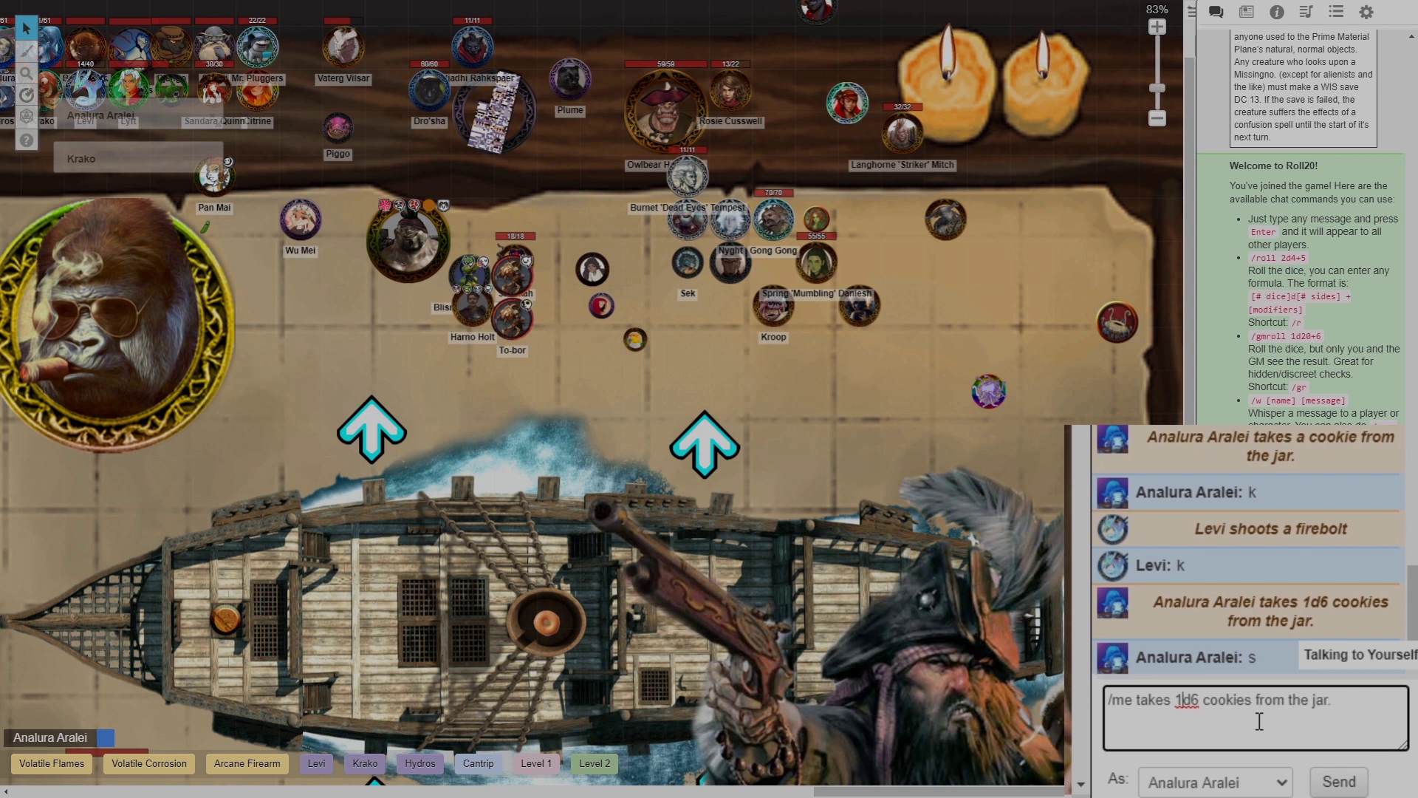
{"action": "type", "text": "["}
{"action": "key", "text": "Right"}
{"action": "key", "text": "Right"}
{"action": "key", "text": "Right"}
{"action": "type", "text": "]]"}
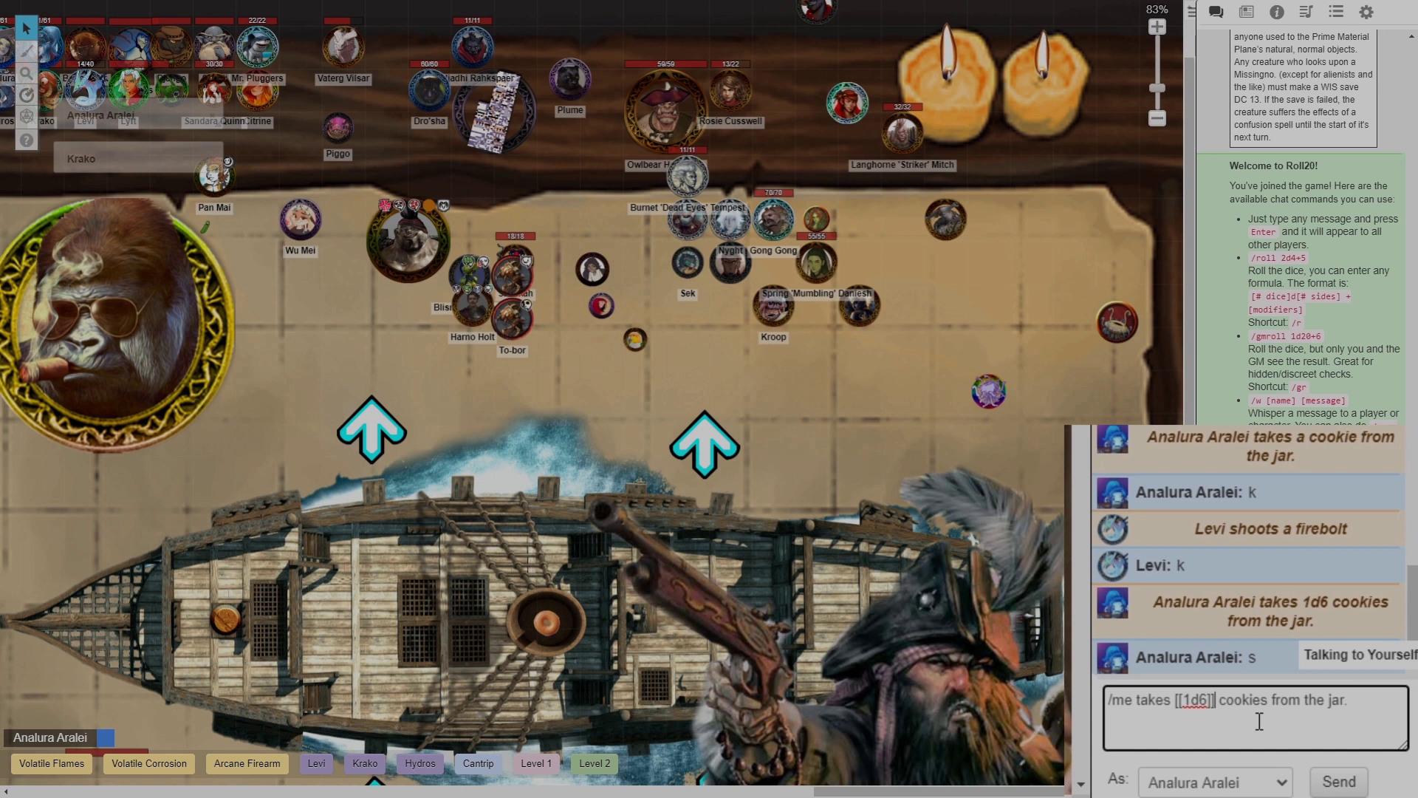
{"action": "key", "text": "Return"}
{"action": "type", "text": "k"}
{"action": "key", "text": "Return"}
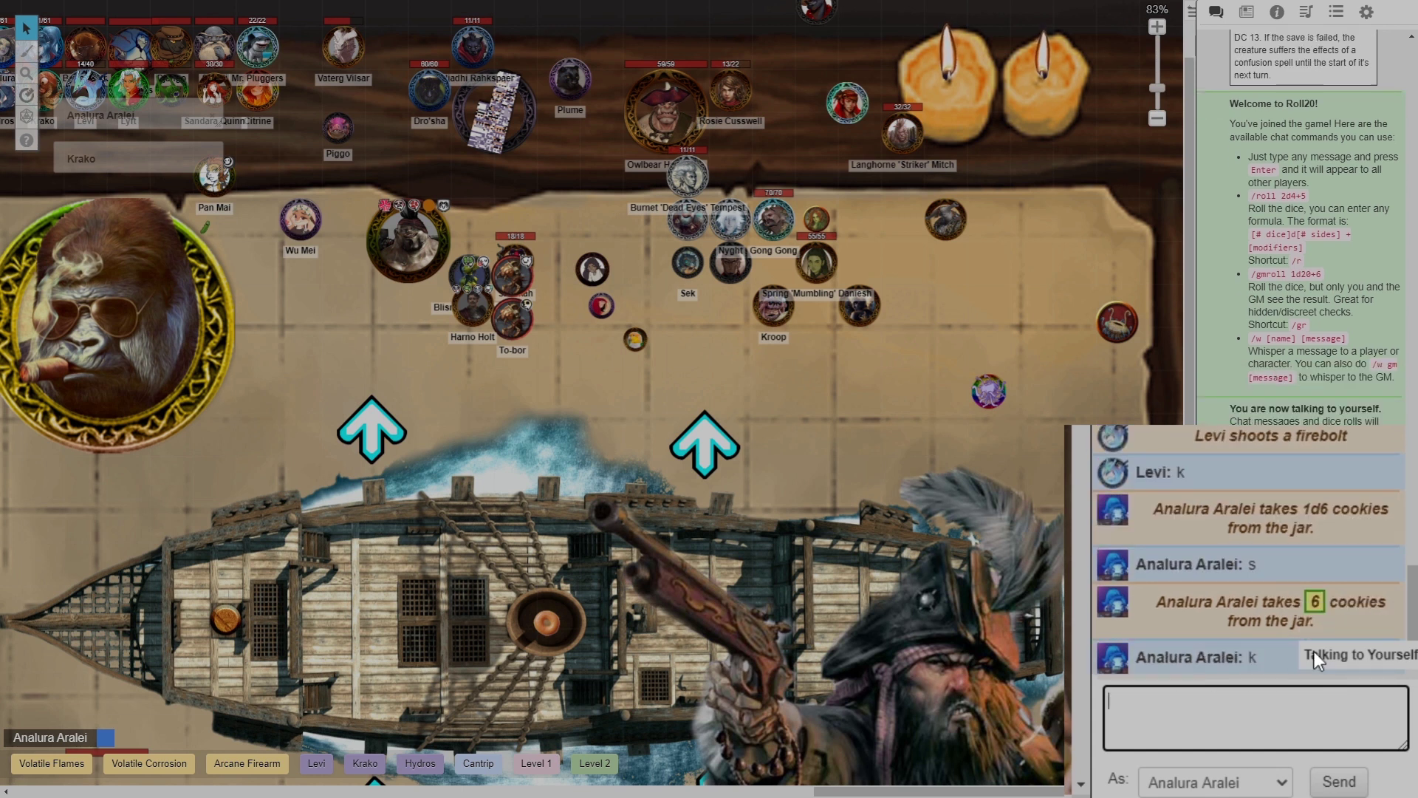
{"action": "mouse_move", "coordinate": [1318, 596]}
Recall the inline-roll emote, change the roll to [[1d6*10]], send it, and follow it with the message "h"
{"action": "key", "text": "Up"}
{"action": "key", "text": "Up"}
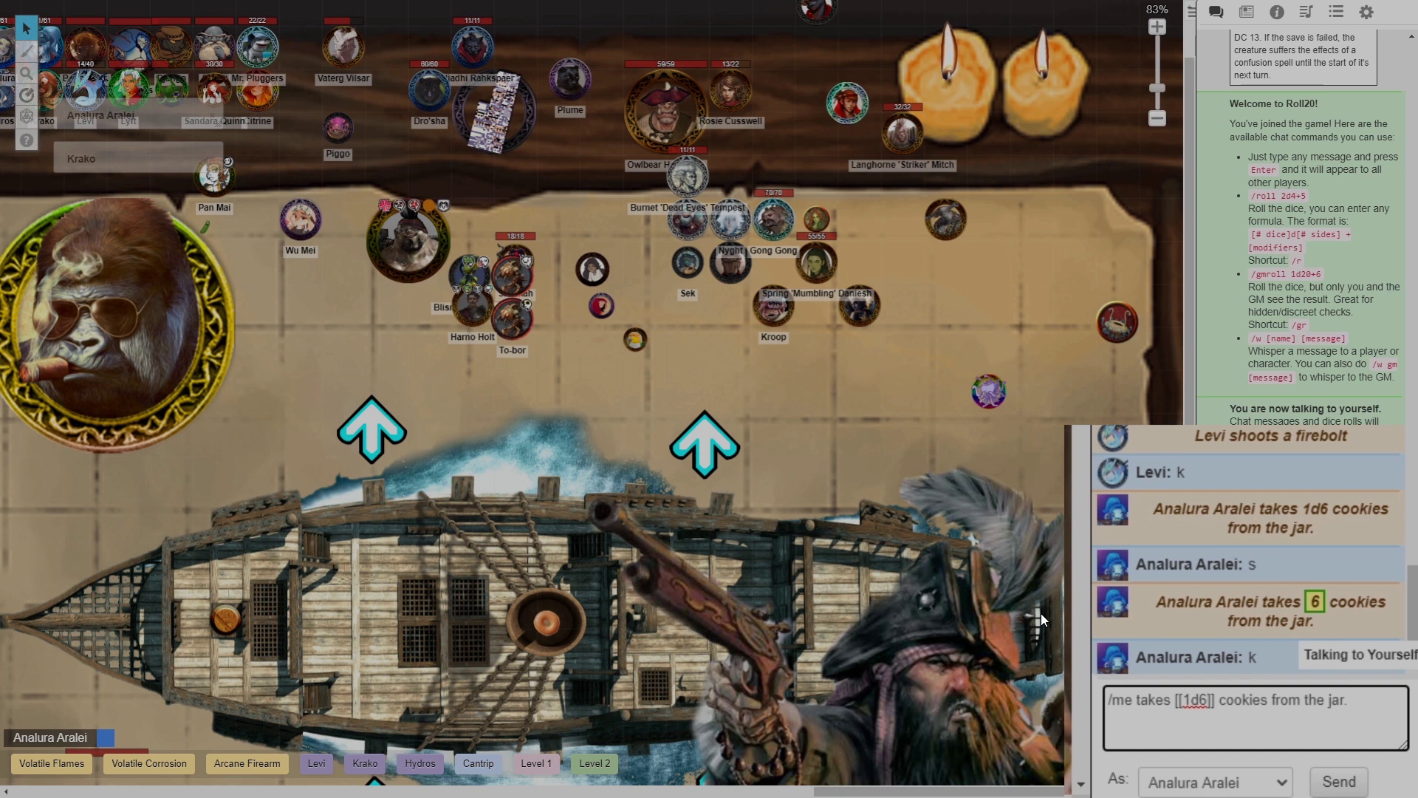
{"action": "type", "text": "*10"}
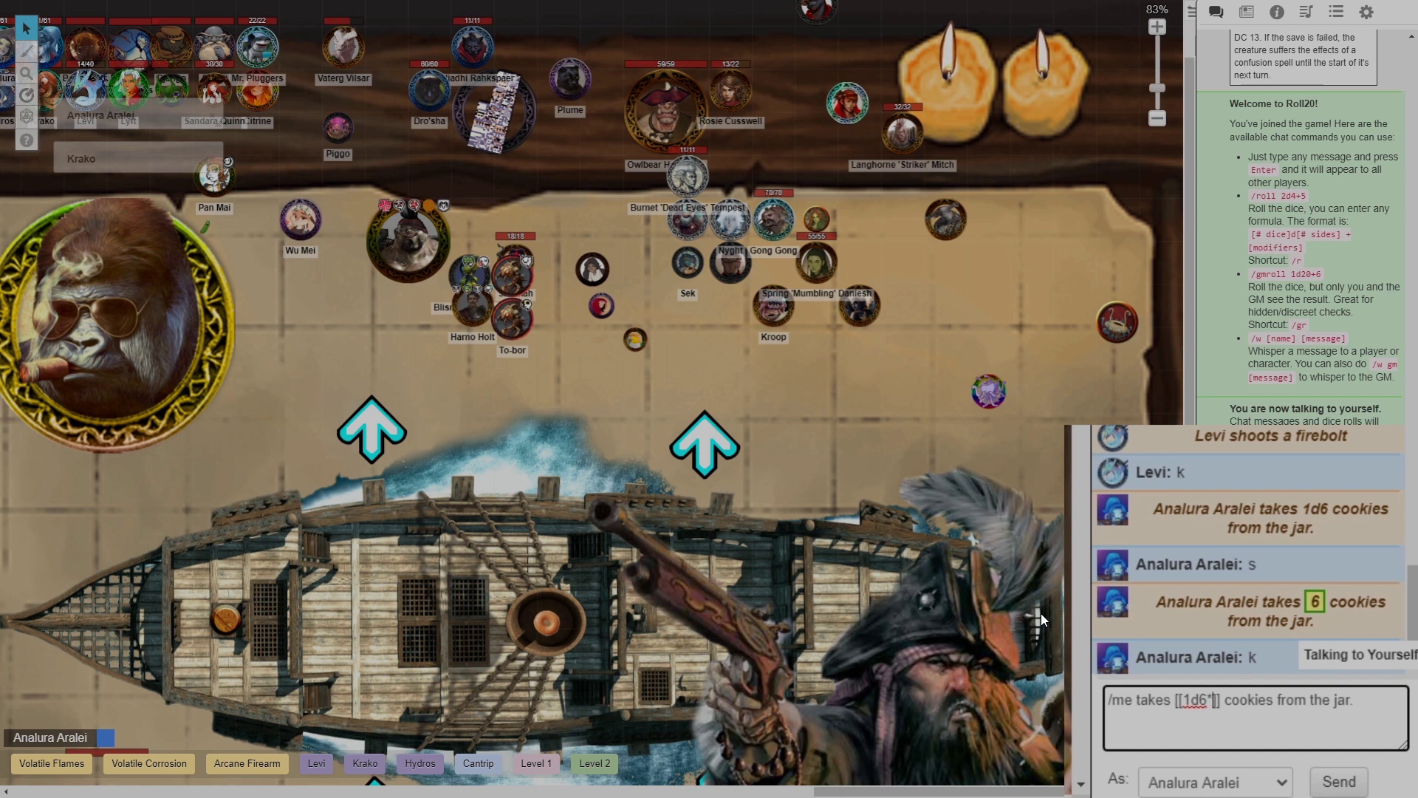
{"action": "key", "text": "Left"}
{"action": "key", "text": "Left"}
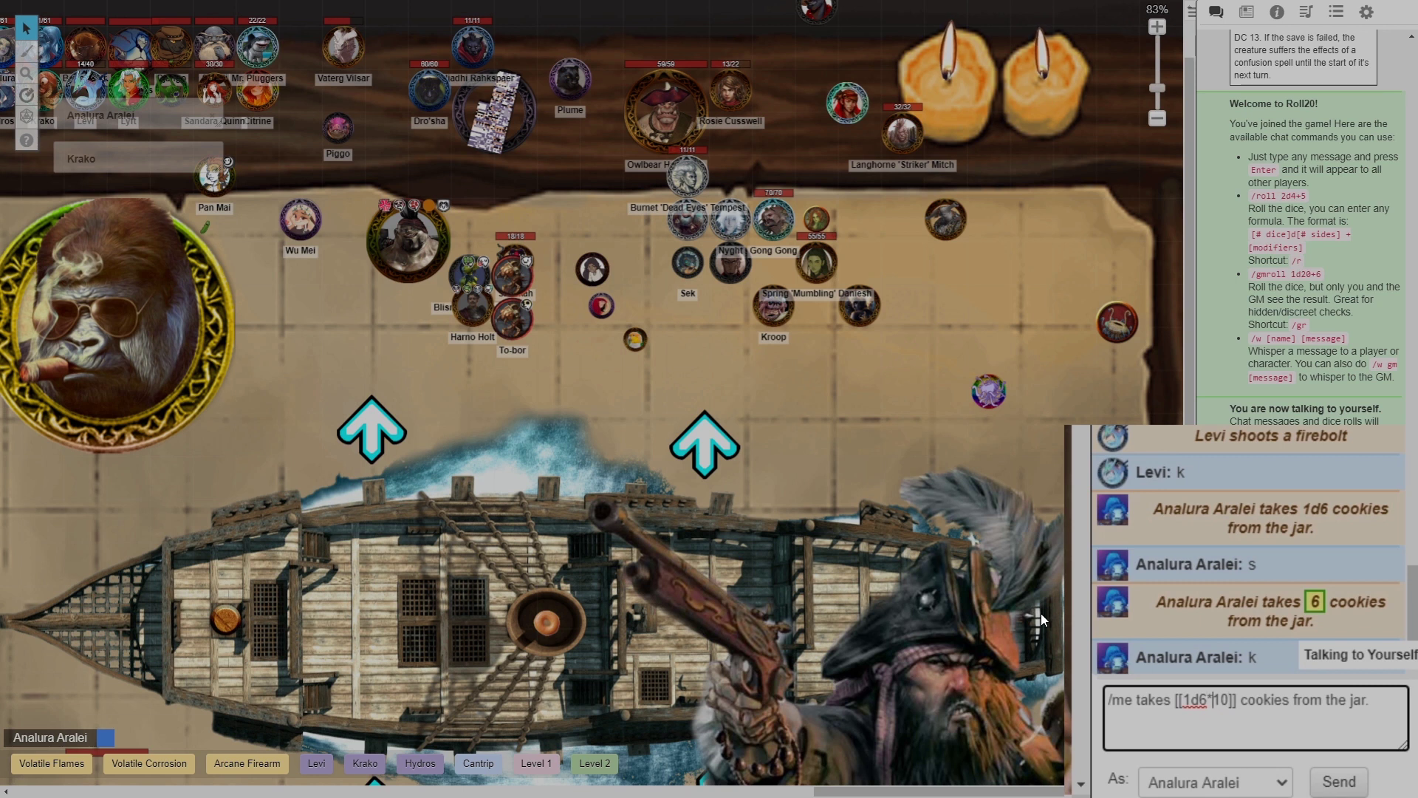
{"action": "key", "text": "Right"}
{"action": "key", "text": "Right"}
{"action": "key", "text": "Right"}
{"action": "key", "text": "Right"}
{"action": "key", "text": "Right"}
{"action": "key", "text": "Right"}
{"action": "key", "text": "Right"}
{"action": "key", "text": "Right"}
{"action": "key", "text": "Left"}
{"action": "key", "text": "Left"}
{"action": "key", "text": "Return"}
{"action": "type", "text": "h"}
{"action": "key", "text": "Return"}
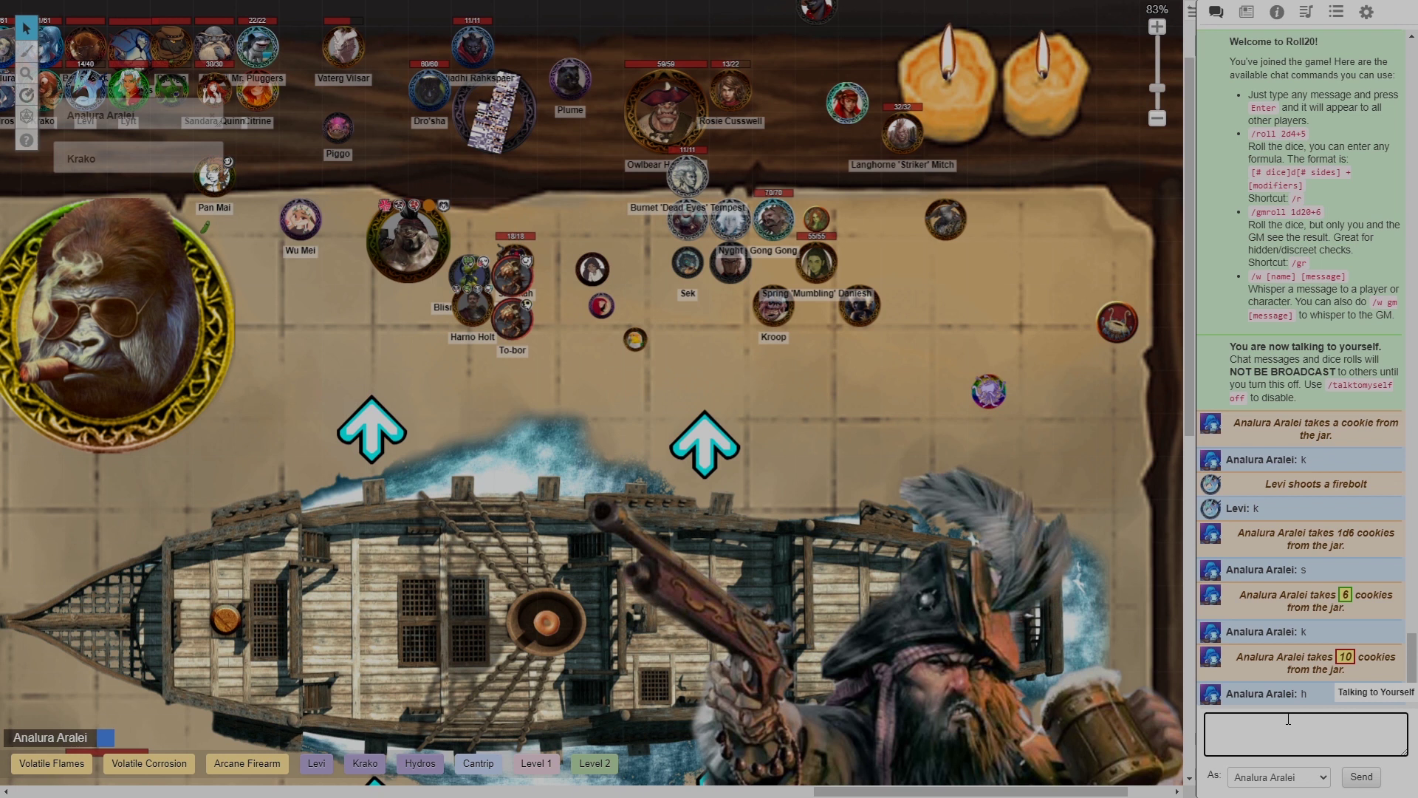
{"action": "mouse_move", "coordinate": [1349, 661]}
Open Analura Aralei's character sheet and show the settings of the Volatile Flames attack
{"action": "double_click", "coordinate": [110, 114]}
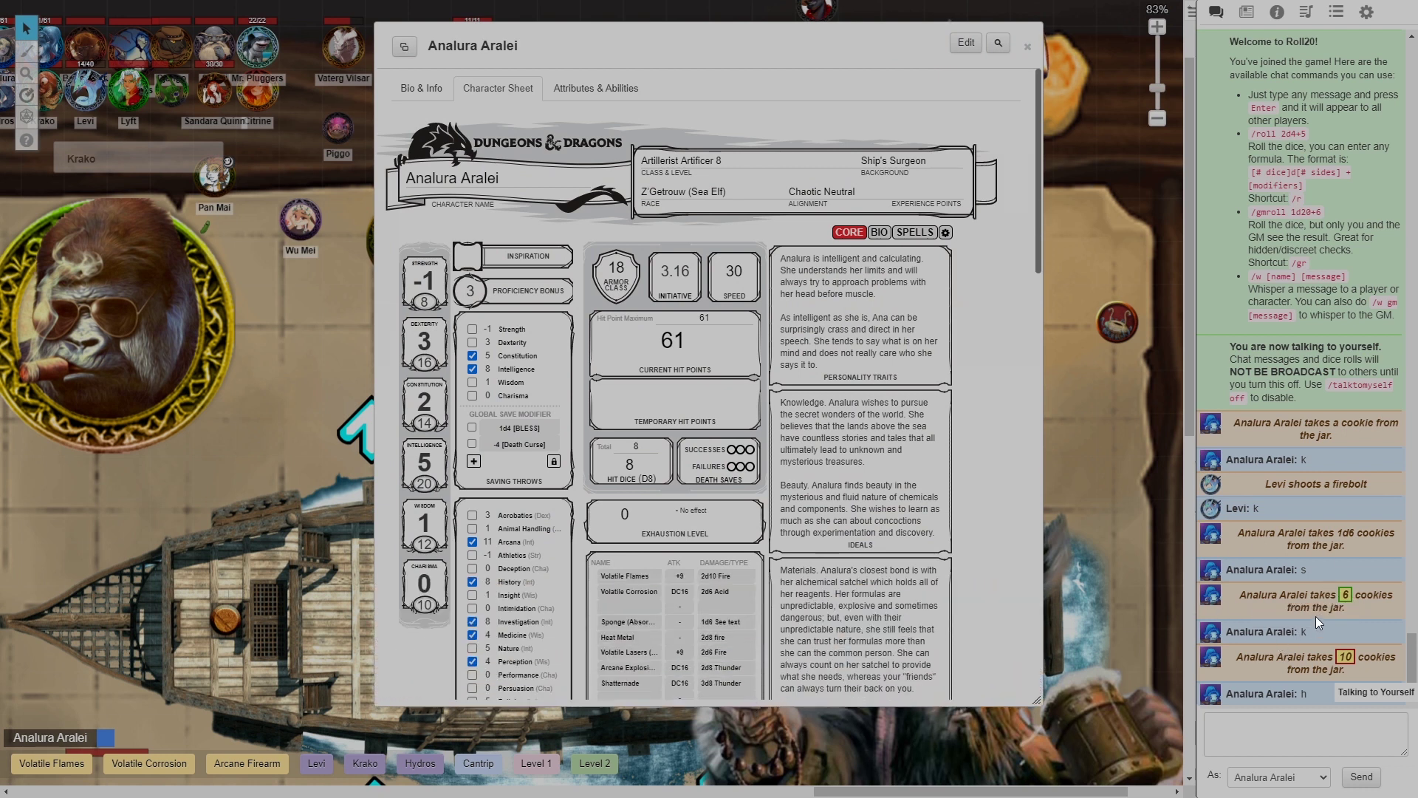
{"action": "scroll", "coordinate": [999, 445], "scroll_direction": "down", "scroll_amount": 4}
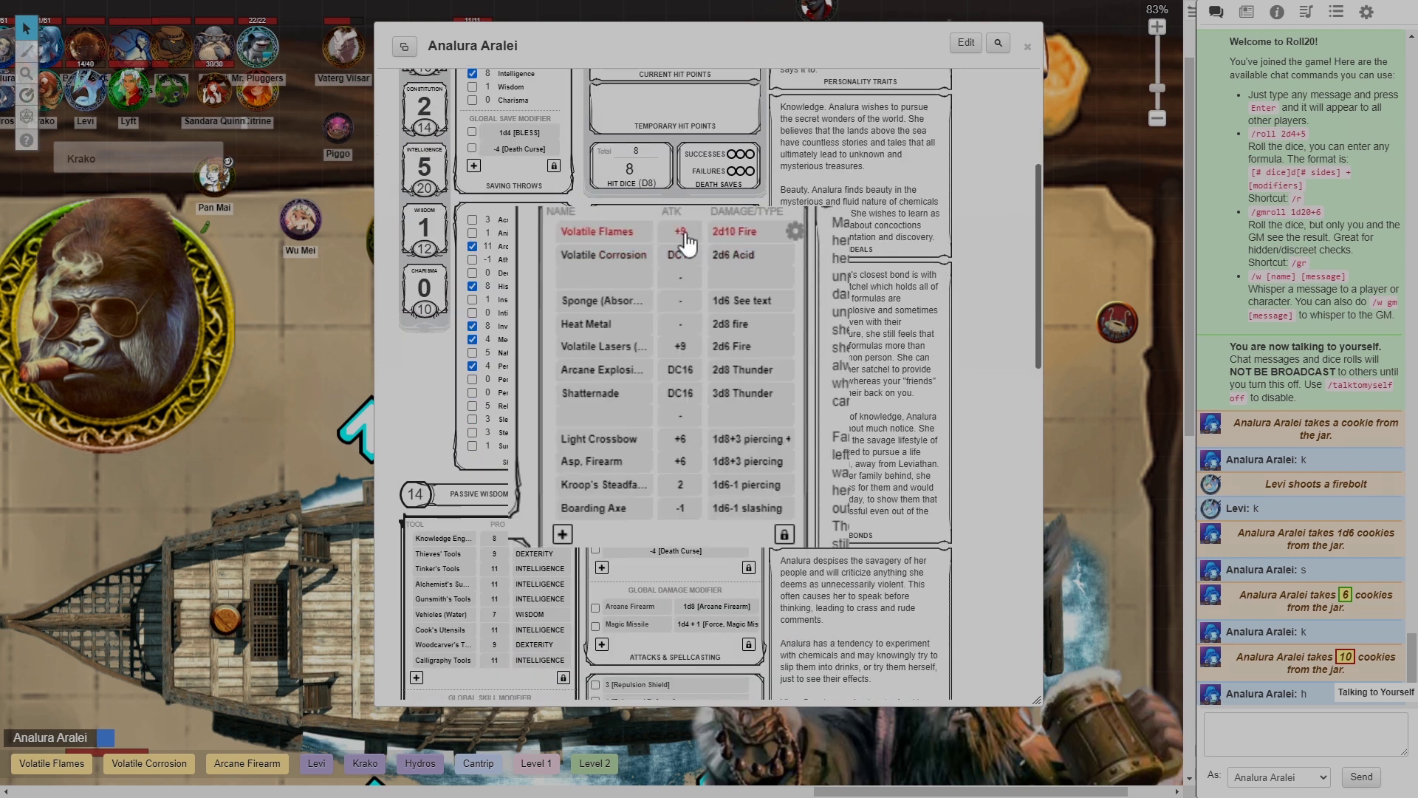
{"action": "left_click", "coordinate": [796, 232]}
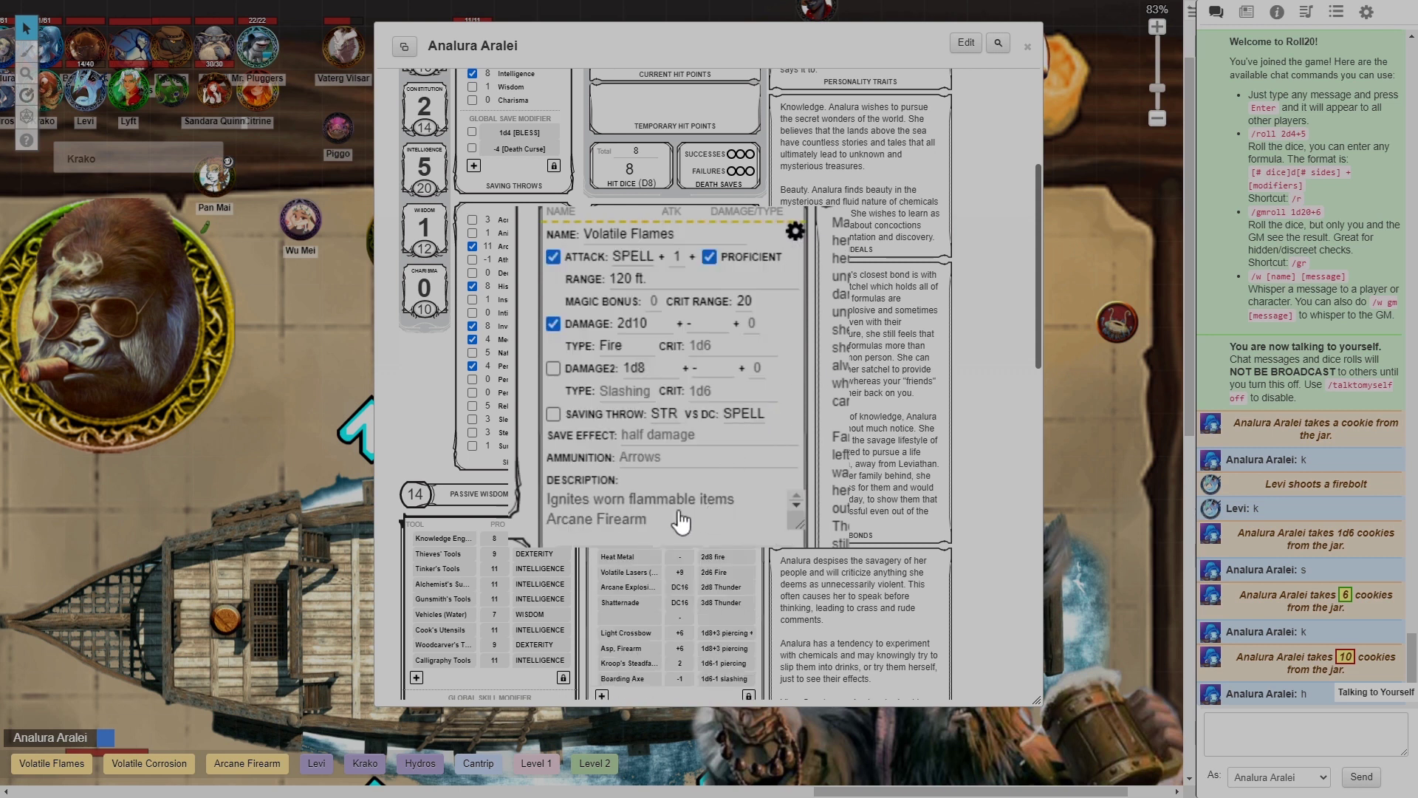
Add the line "If undead, deal an extra [[1d8]] damage." to the end of the Volatile Flames description
{"action": "left_click", "coordinate": [648, 519]}
{"action": "scroll", "coordinate": [648, 520], "scroll_direction": "down", "scroll_amount": 1}
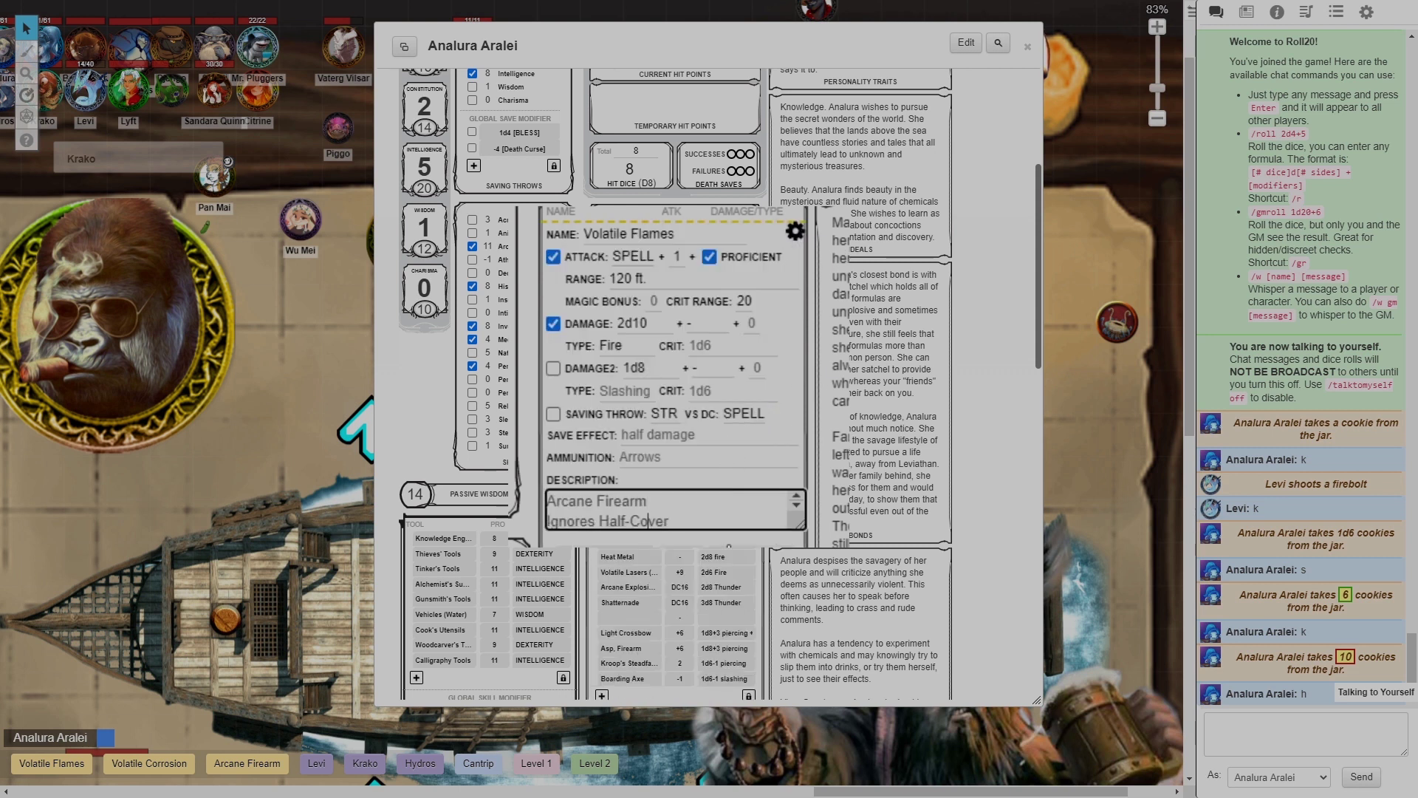
{"action": "key", "text": "Return"}
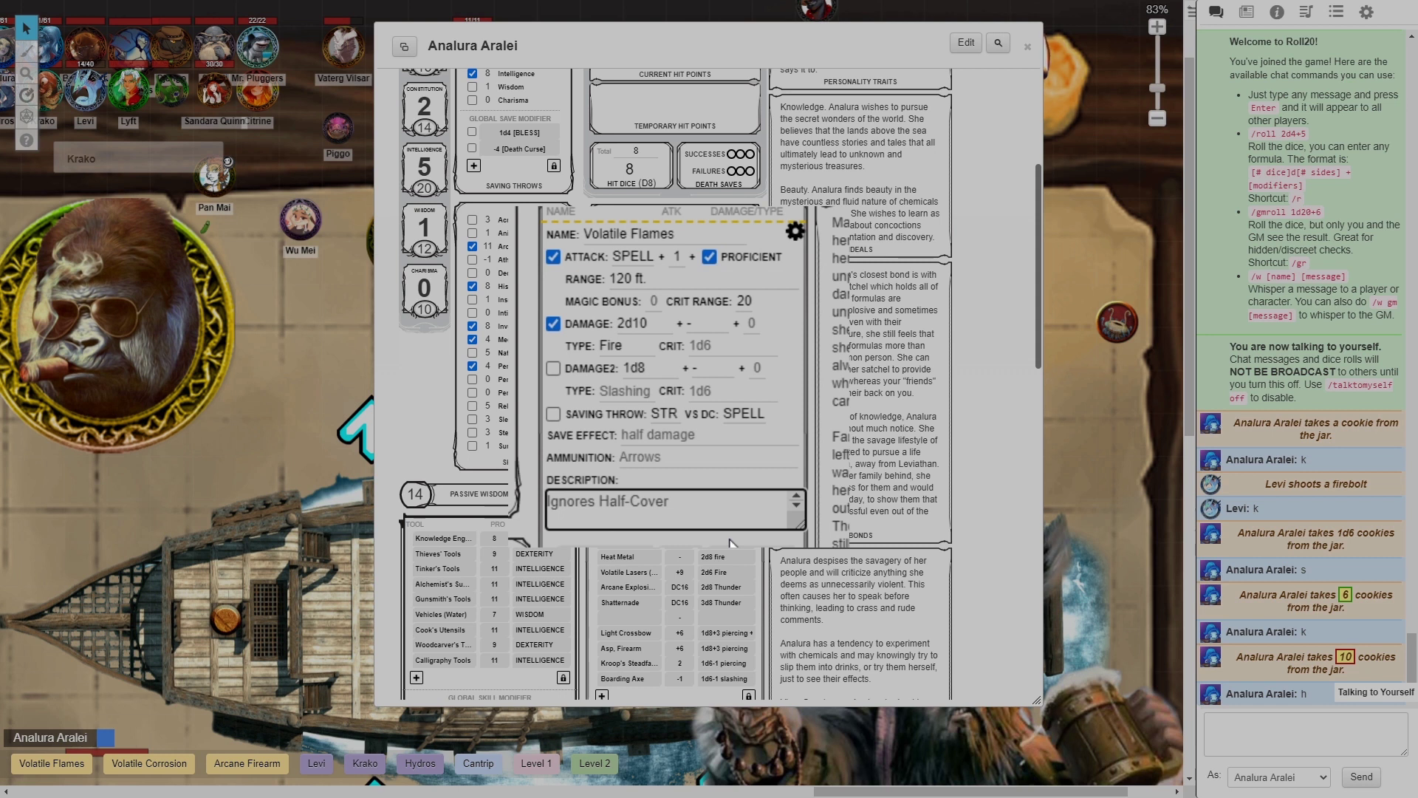
{"action": "type", "text": "If undead, deal a"}
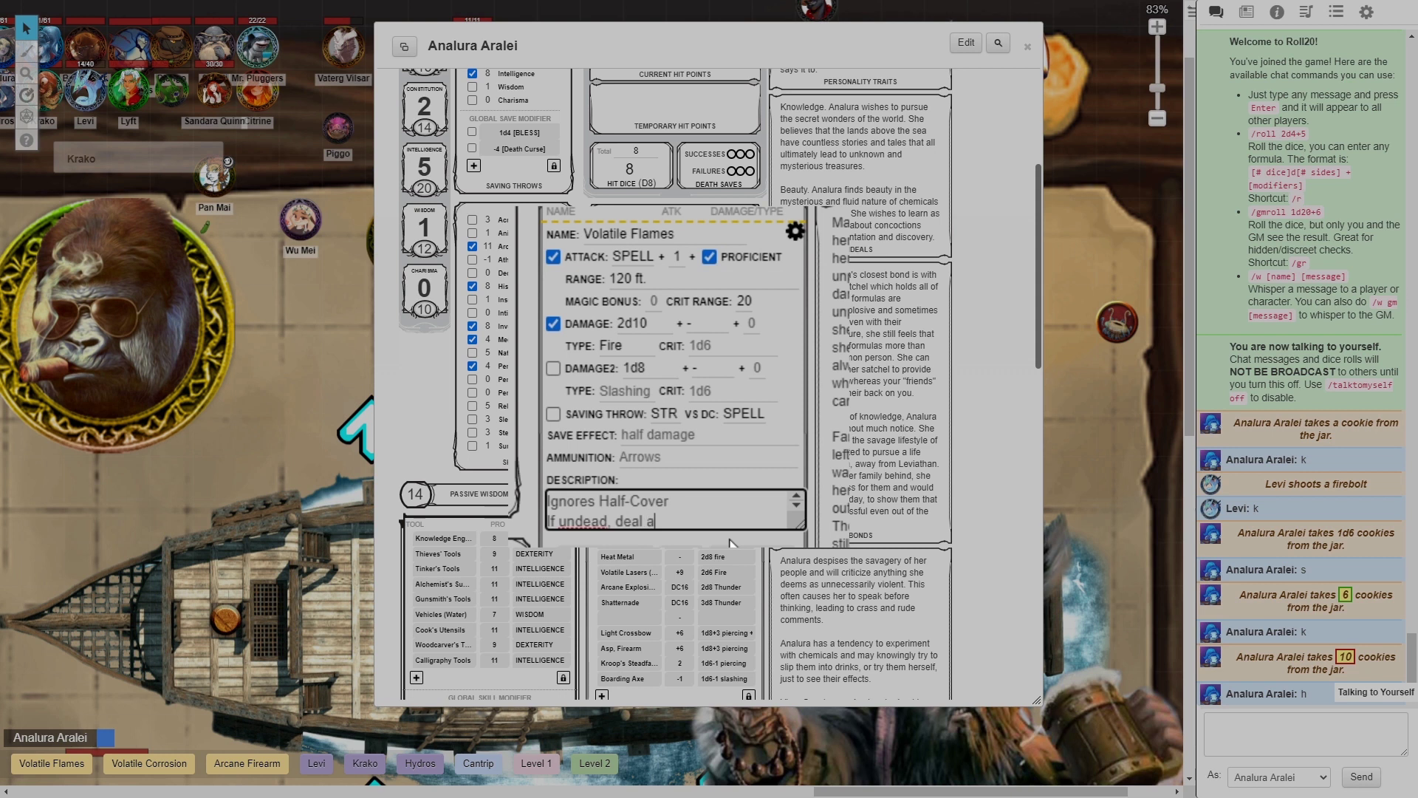
{"action": "type", "text": "n extra [[1d8]] damage."}
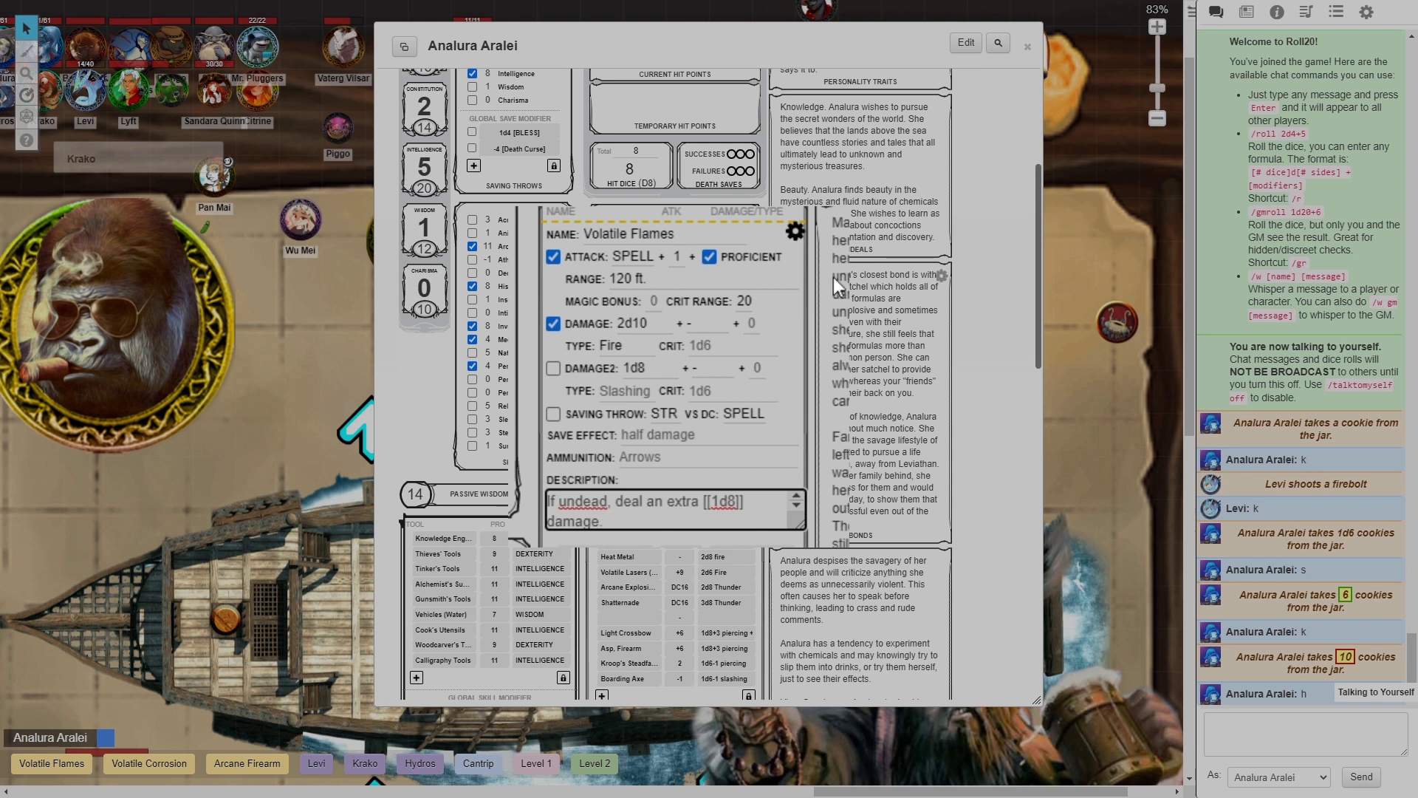
Close the Volatile Flames settings and roll that attack to the chat
{"action": "left_click", "coordinate": [792, 235]}
{"action": "left_click", "coordinate": [624, 281]}
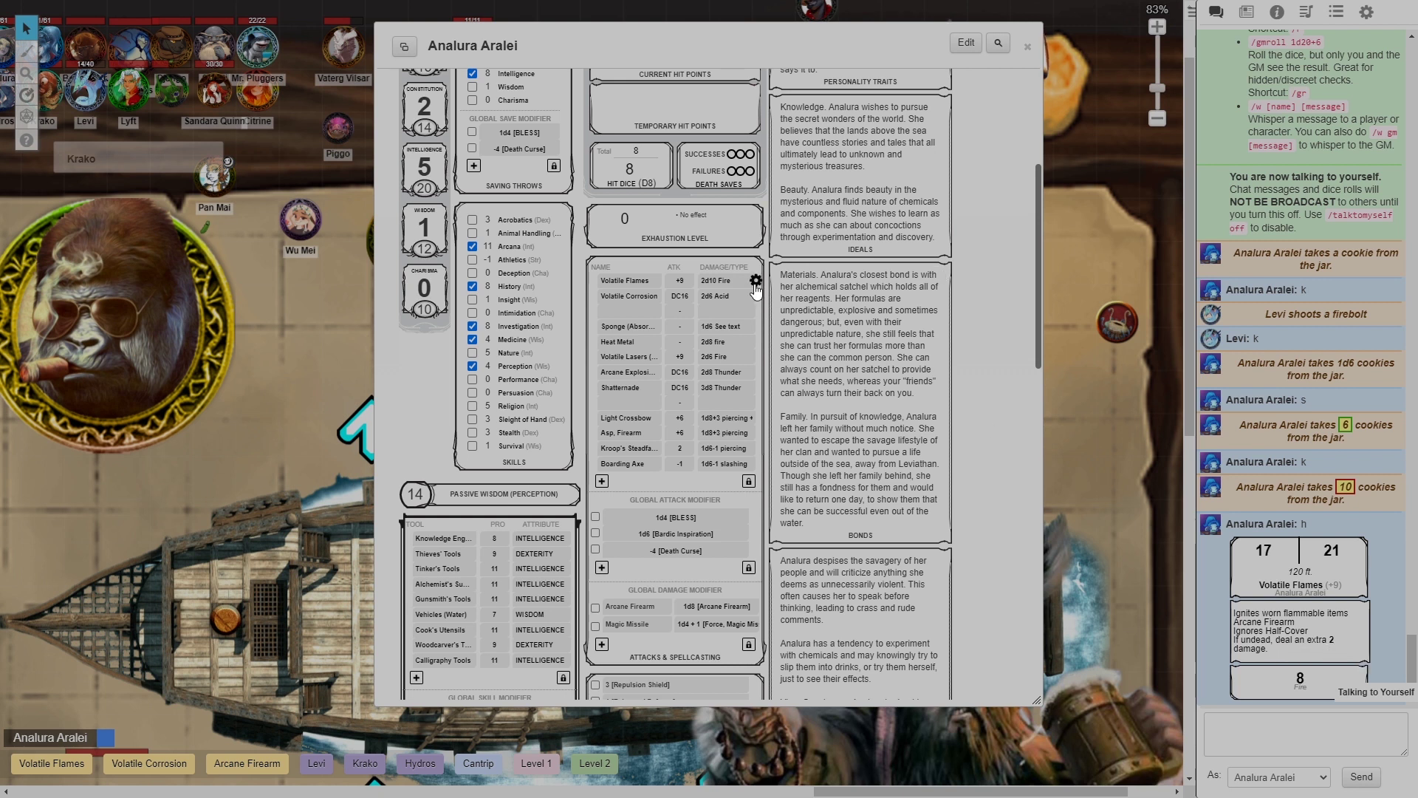
Reopen the Volatile Flames settings and select the undead extra-damage line in its description
{"action": "left_click", "coordinate": [756, 283]}
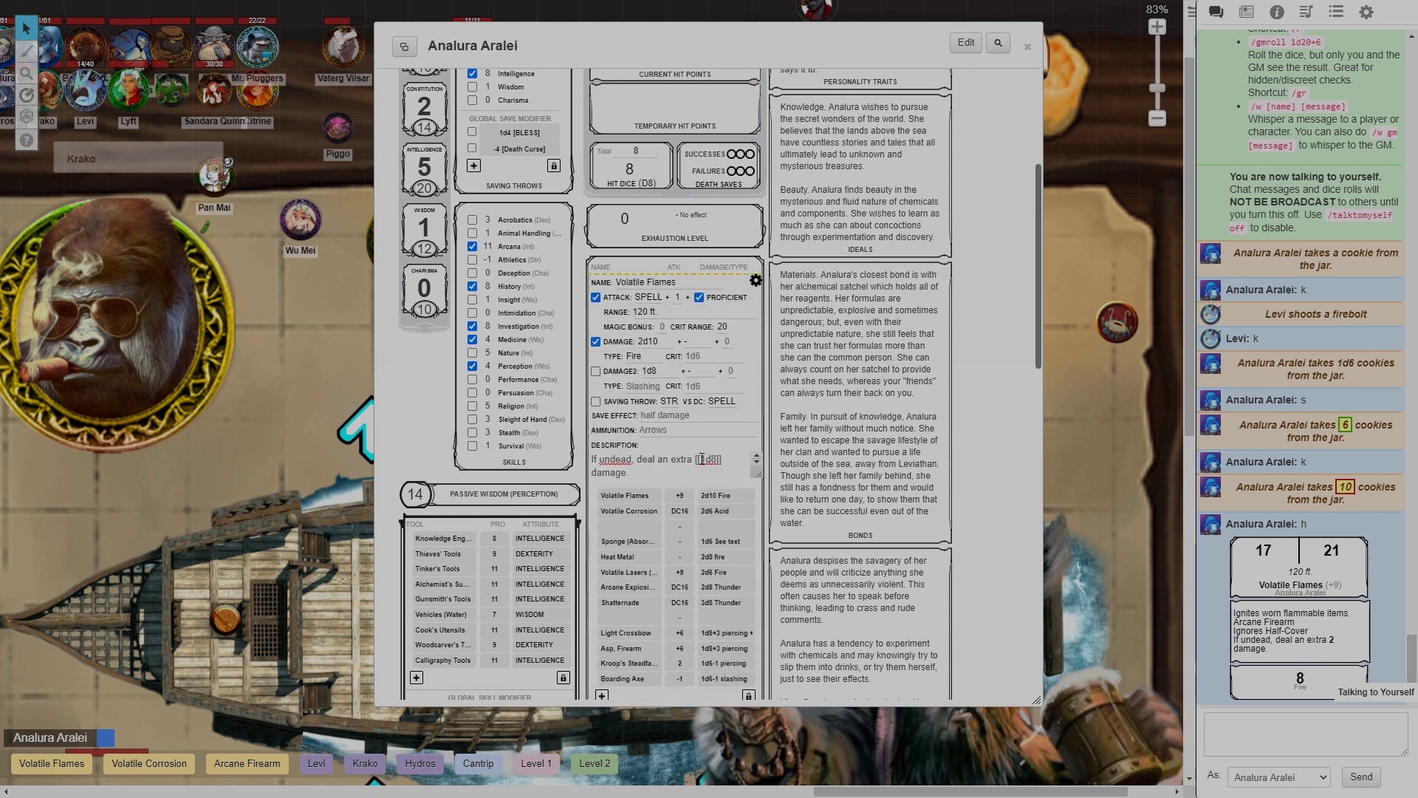
{"action": "left_click_drag", "start_coordinate": [632, 474], "coordinate": [592, 457]}
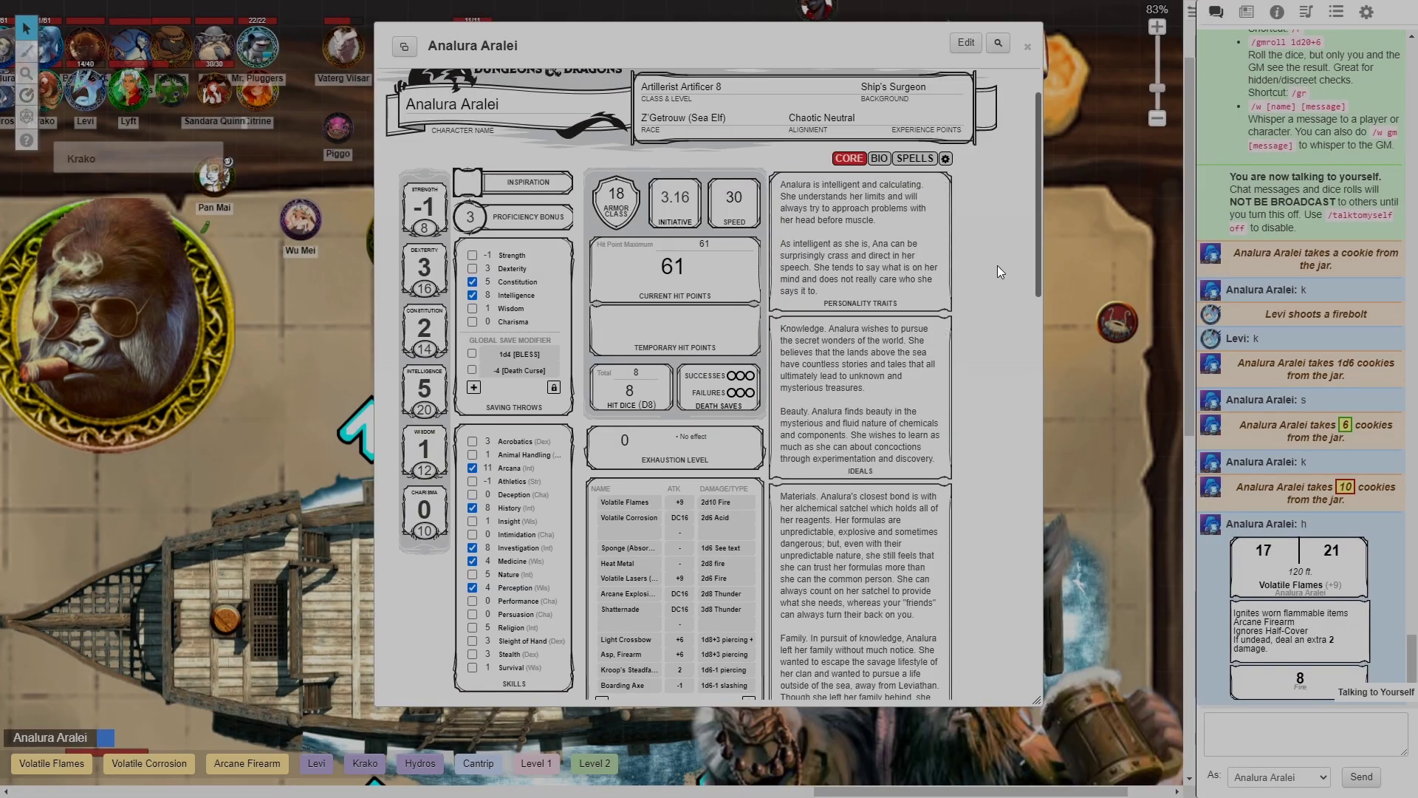
Look through the character sheet down to the features and traits list and back to the core stats
{"action": "scroll", "coordinate": [997, 264], "scroll_direction": "down", "scroll_amount": 20}
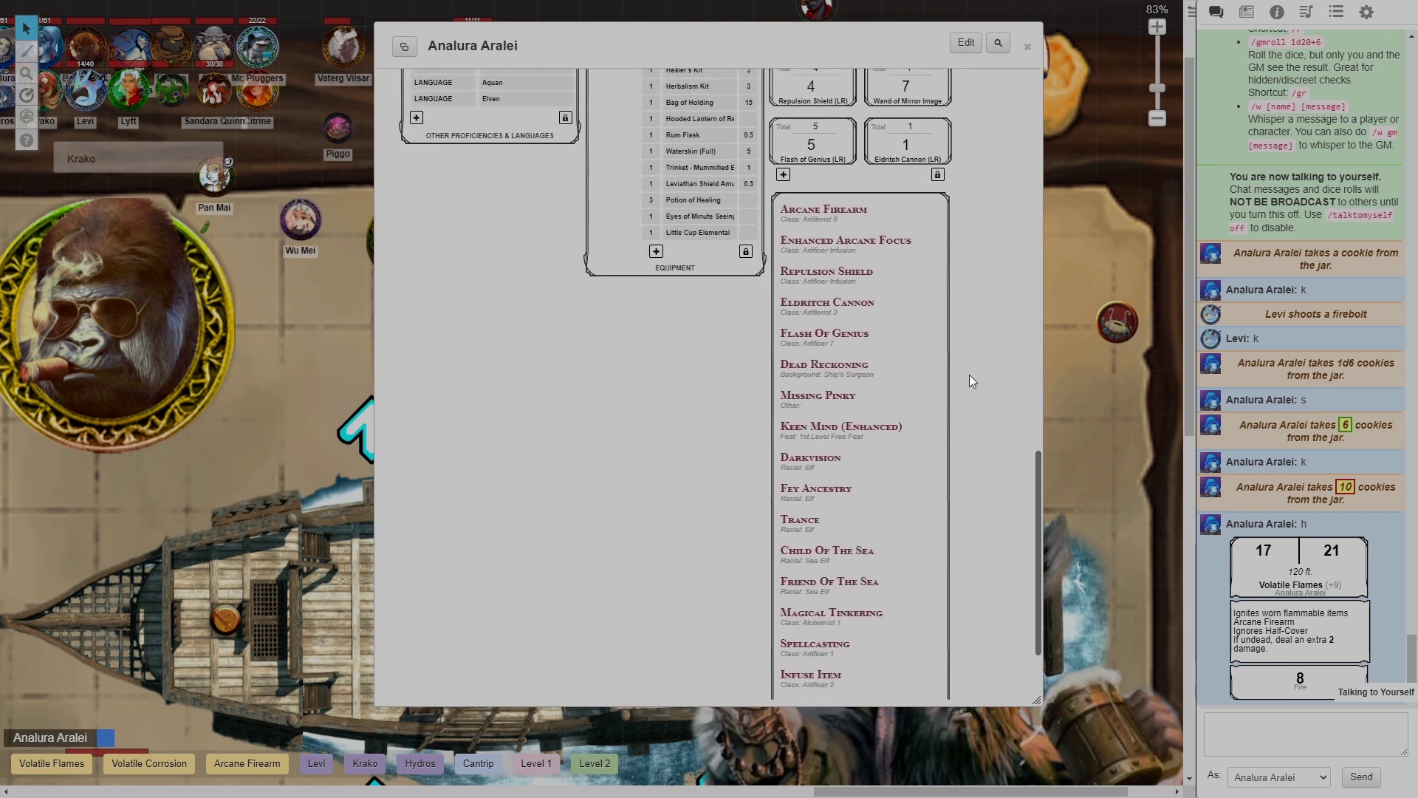
{"action": "scroll", "coordinate": [952, 484], "scroll_direction": "down", "scroll_amount": 2}
{"action": "scroll", "coordinate": [960, 440], "scroll_direction": "up", "scroll_amount": 20}
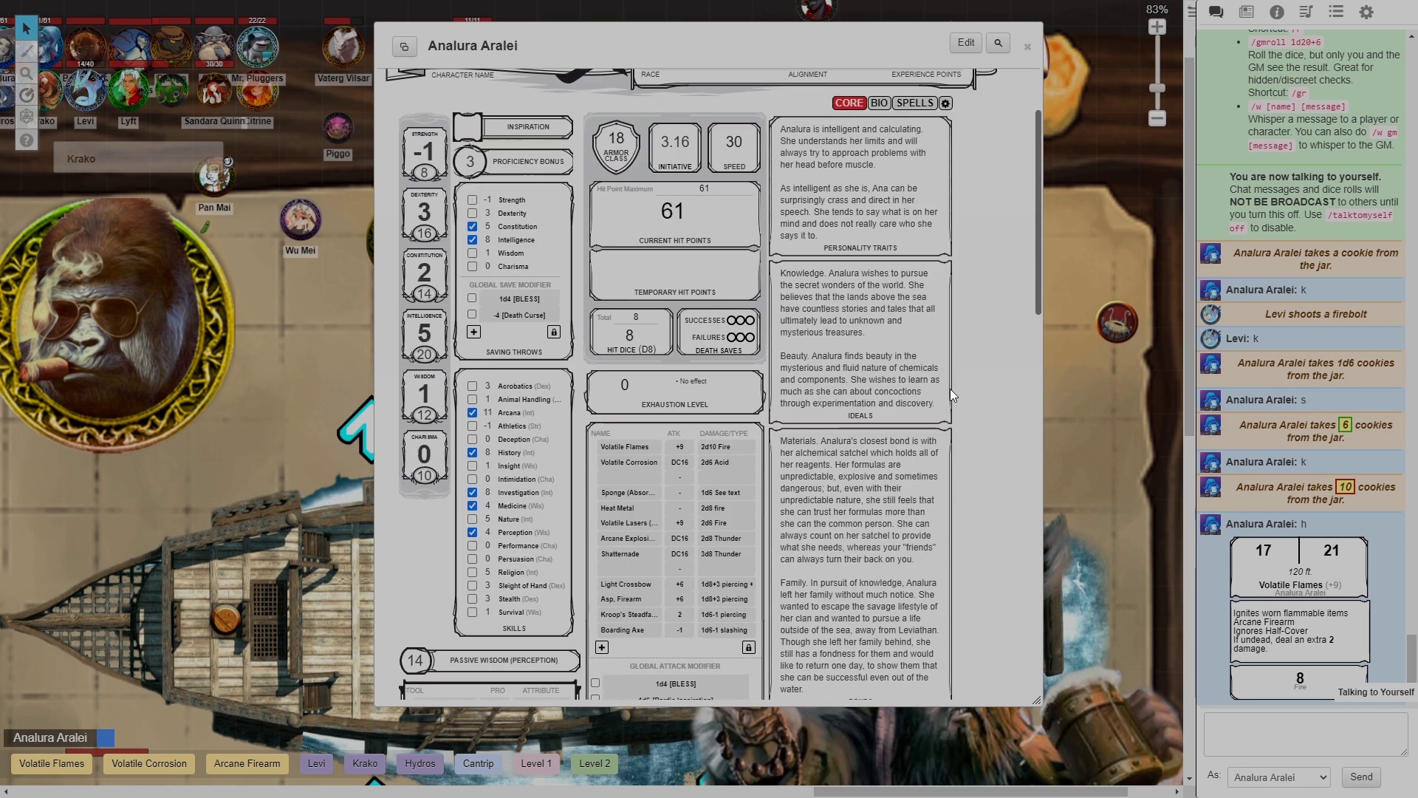
Close Analura Aralei's sheet, open Krako's character sheet, and inspect how the Protector action's description is written
{"action": "key", "text": "Escape"}
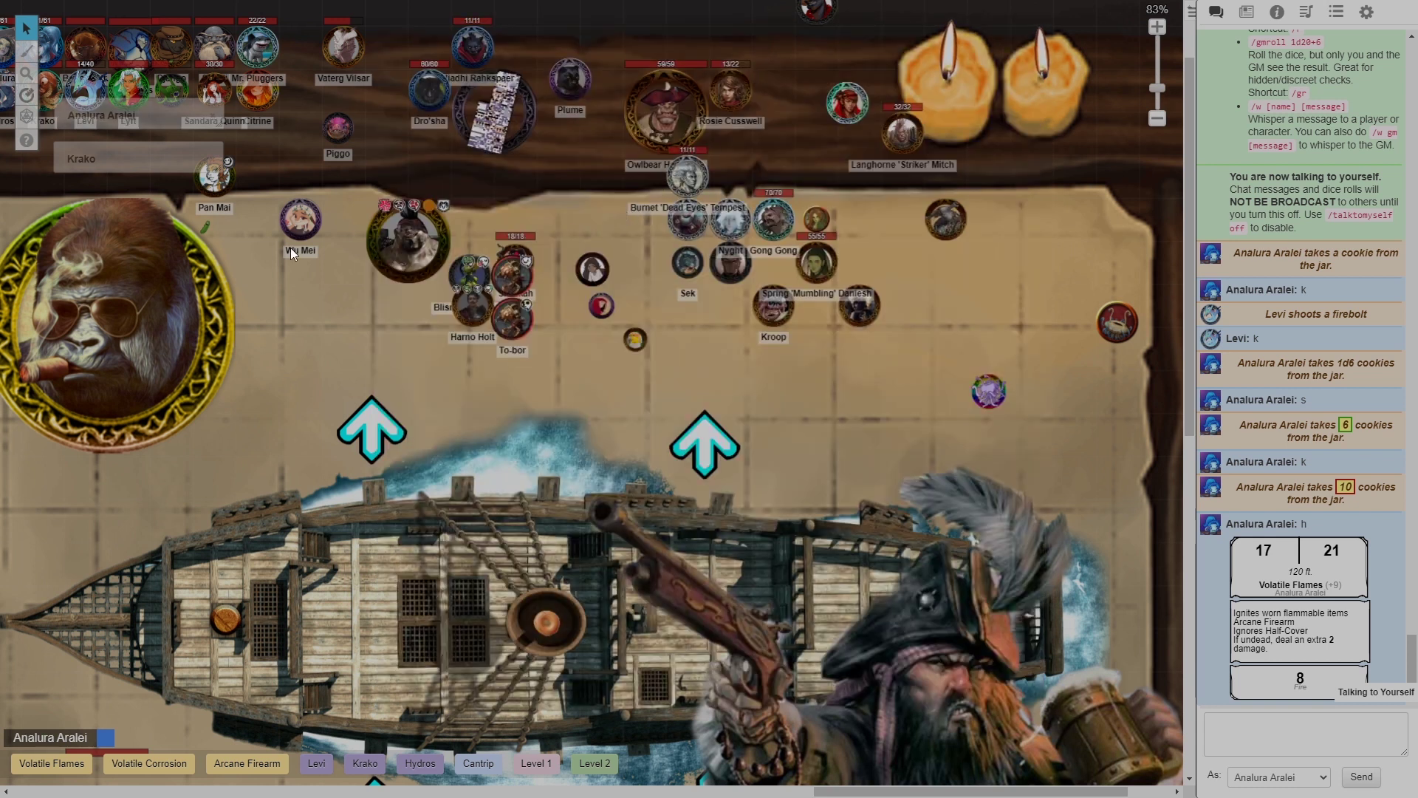
{"action": "left_click", "coordinate": [114, 160]}
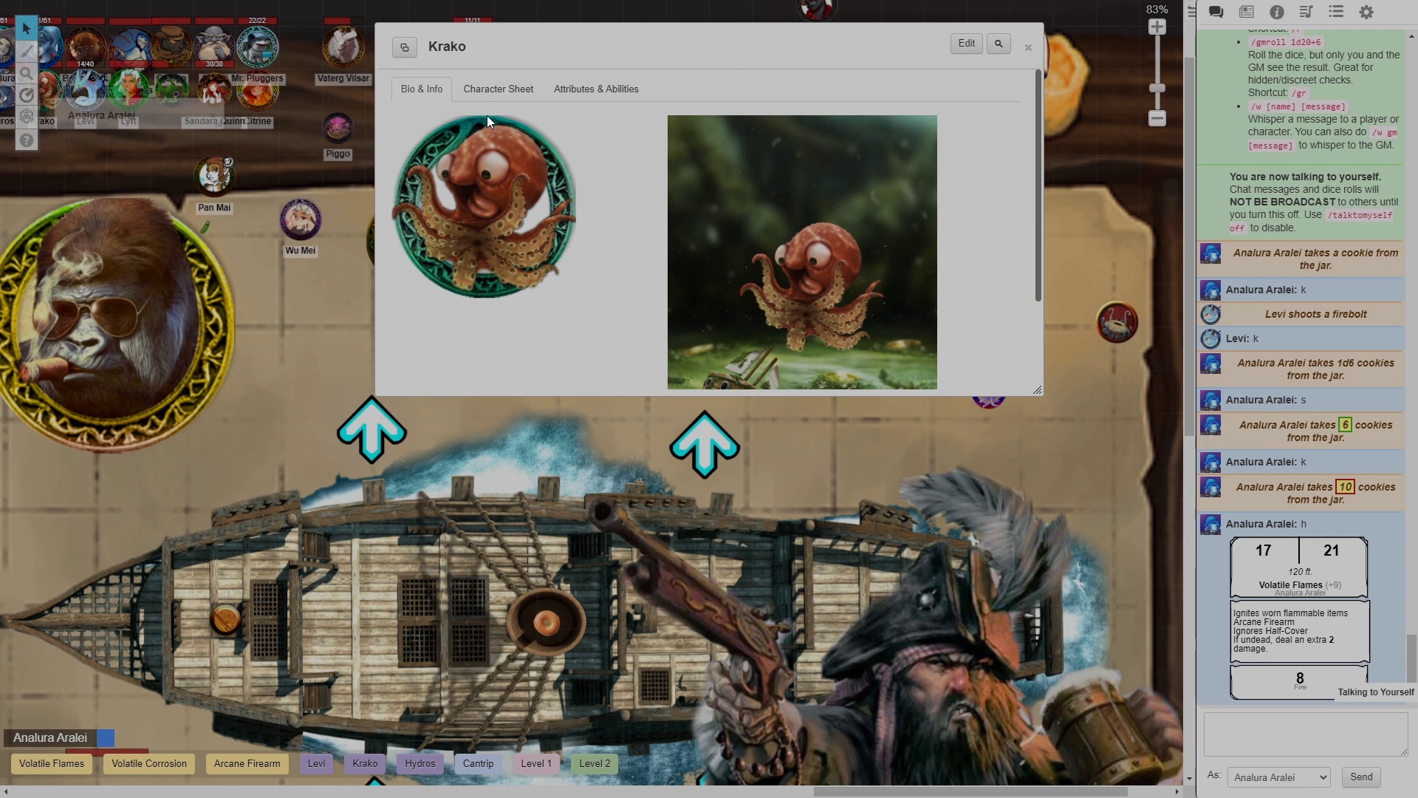
{"action": "left_click", "coordinate": [499, 89]}
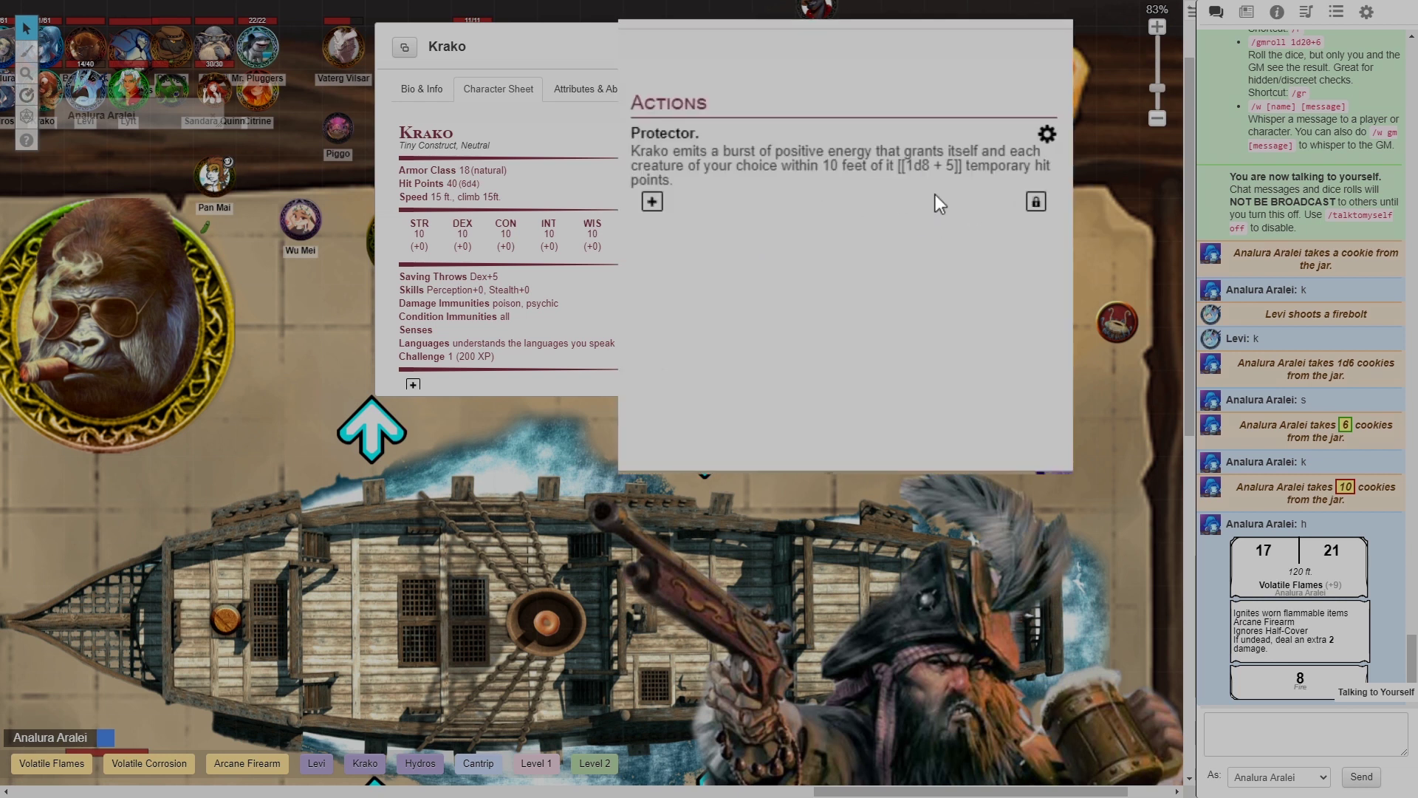
{"action": "left_click", "coordinate": [935, 194]}
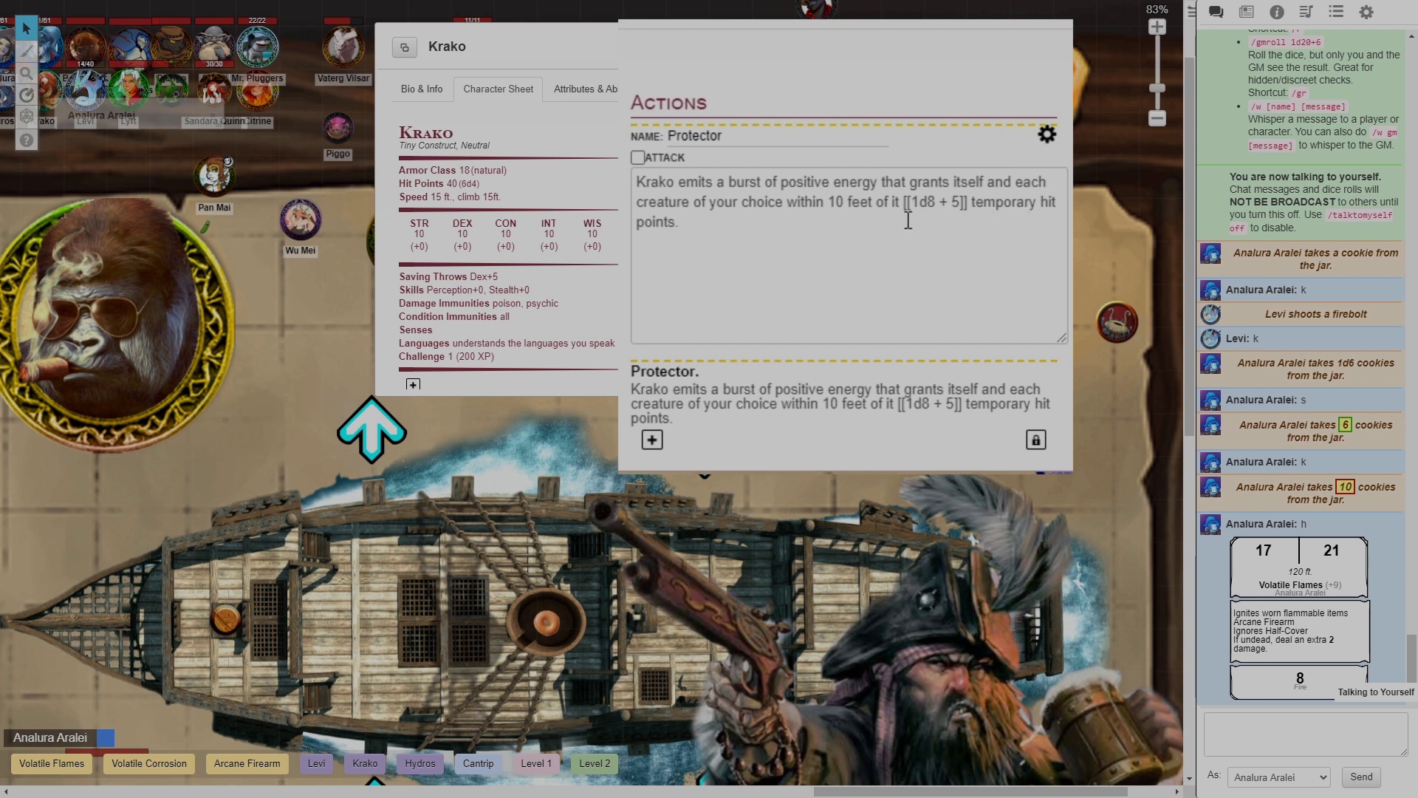
{"action": "left_click", "coordinate": [1045, 134]}
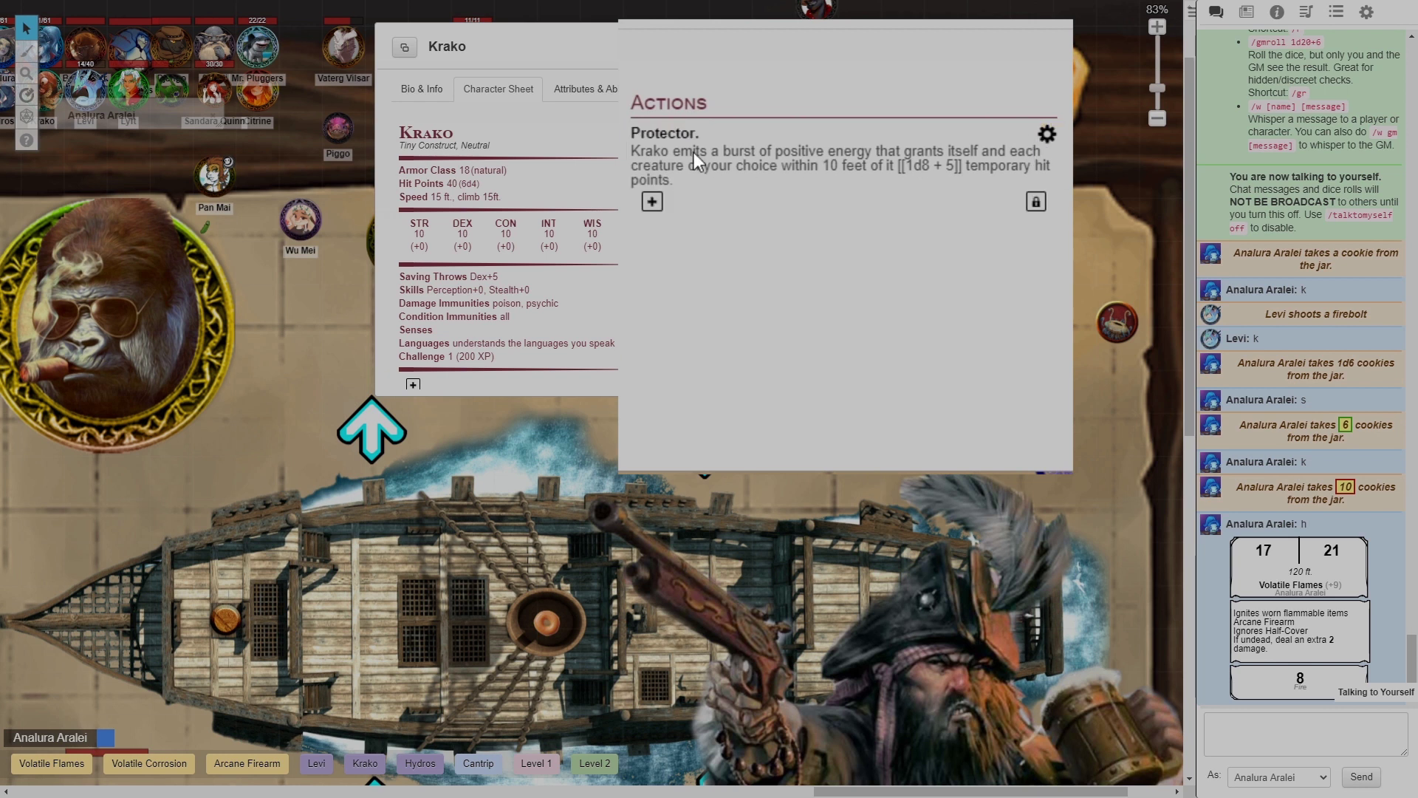
Send Krako's Protector action to the chat and close Krako's sheet
{"action": "left_click", "coordinate": [730, 174]}
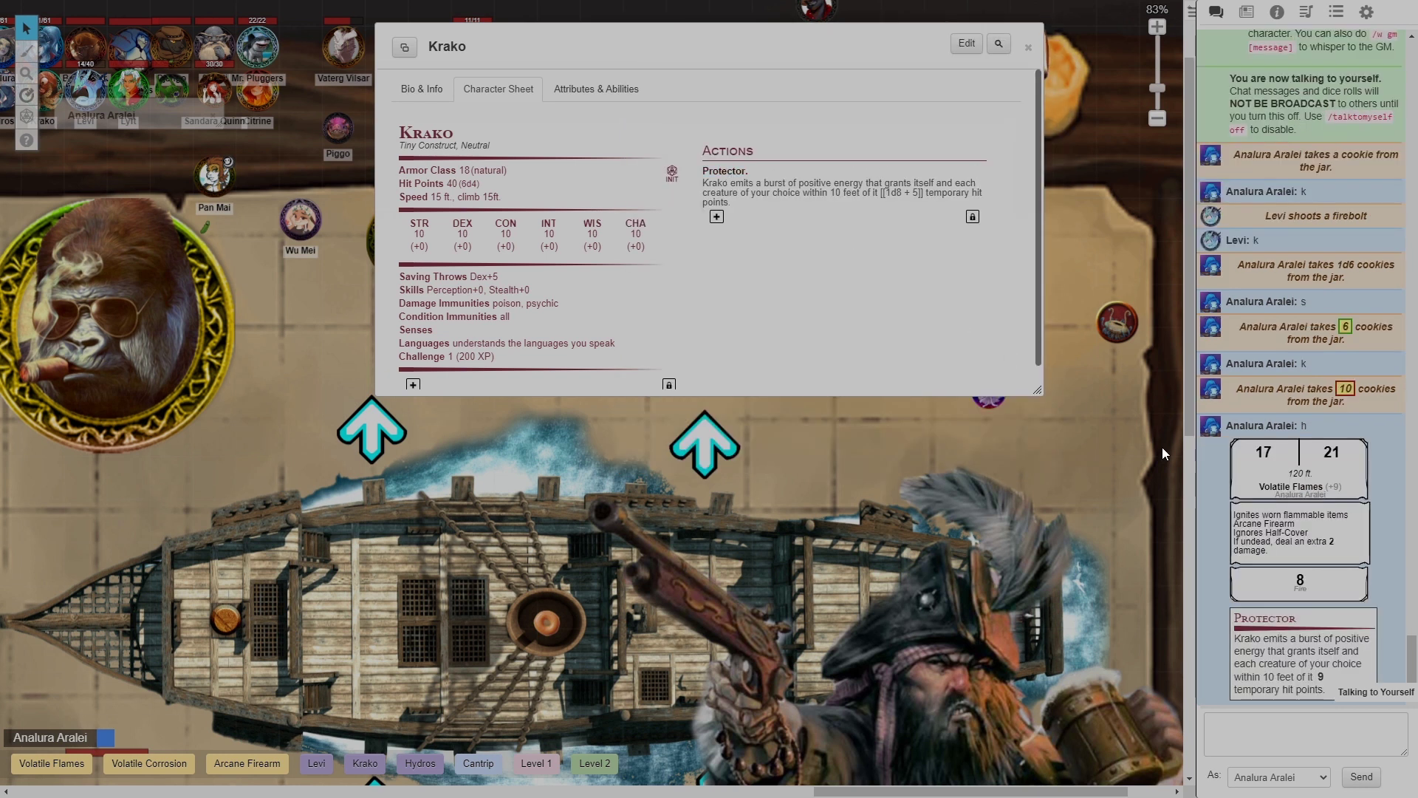
{"action": "mouse_move", "coordinate": [1325, 681]}
{"action": "key", "text": "Escape"}
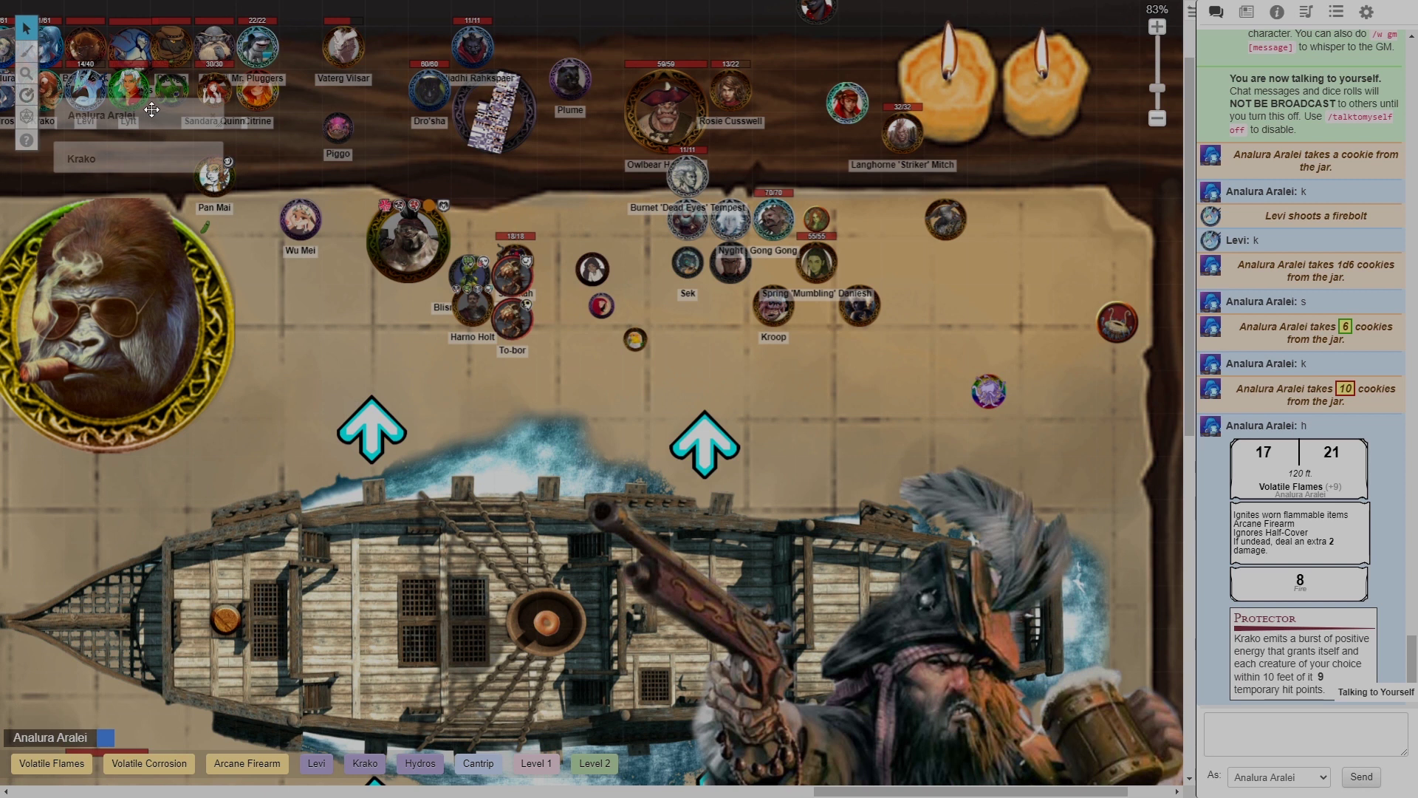
Show Analura Aralei's Lay-on-Hands ability in the macro bar and close the character's window
{"action": "double_click", "coordinate": [139, 117]}
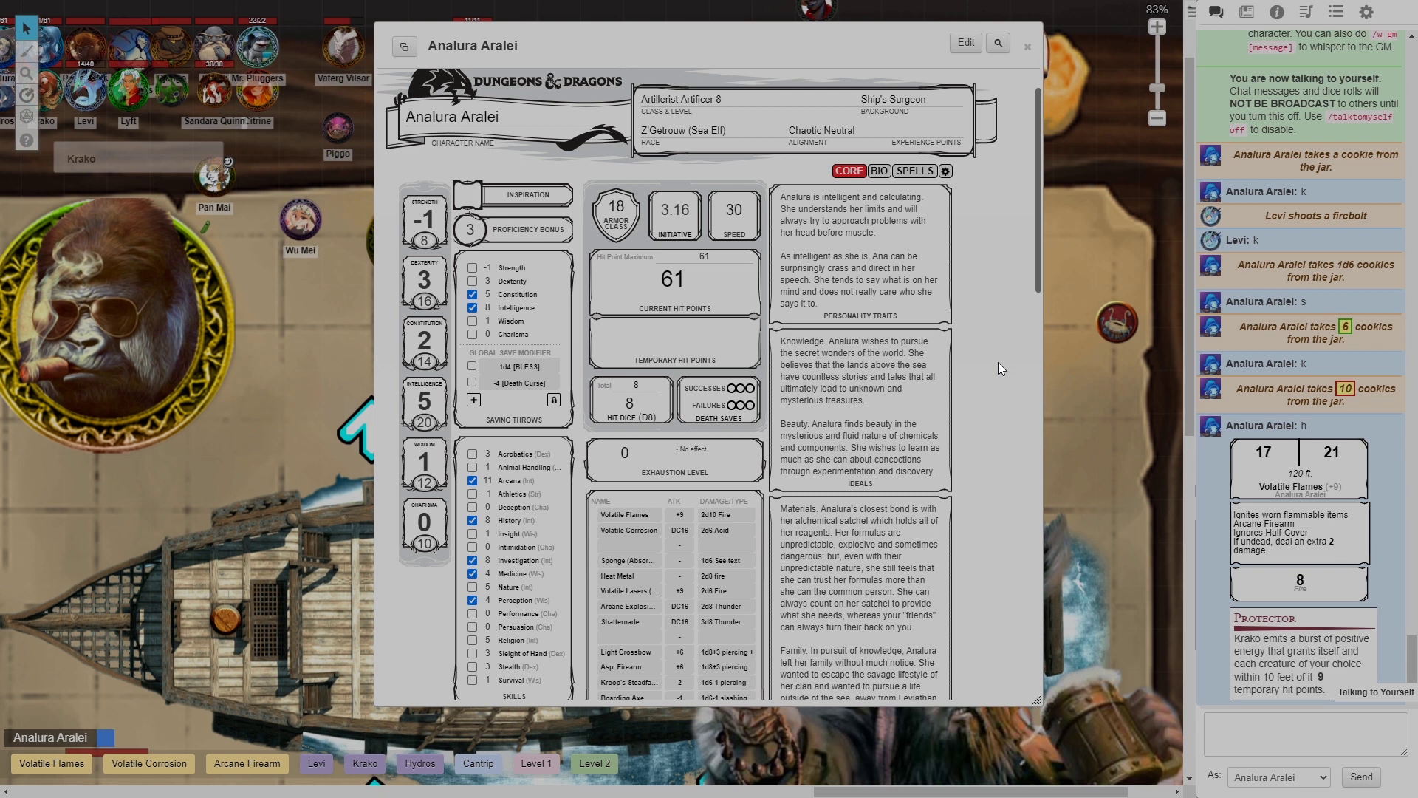
{"action": "scroll", "coordinate": [998, 362], "scroll_direction": "up", "scroll_amount": 2}
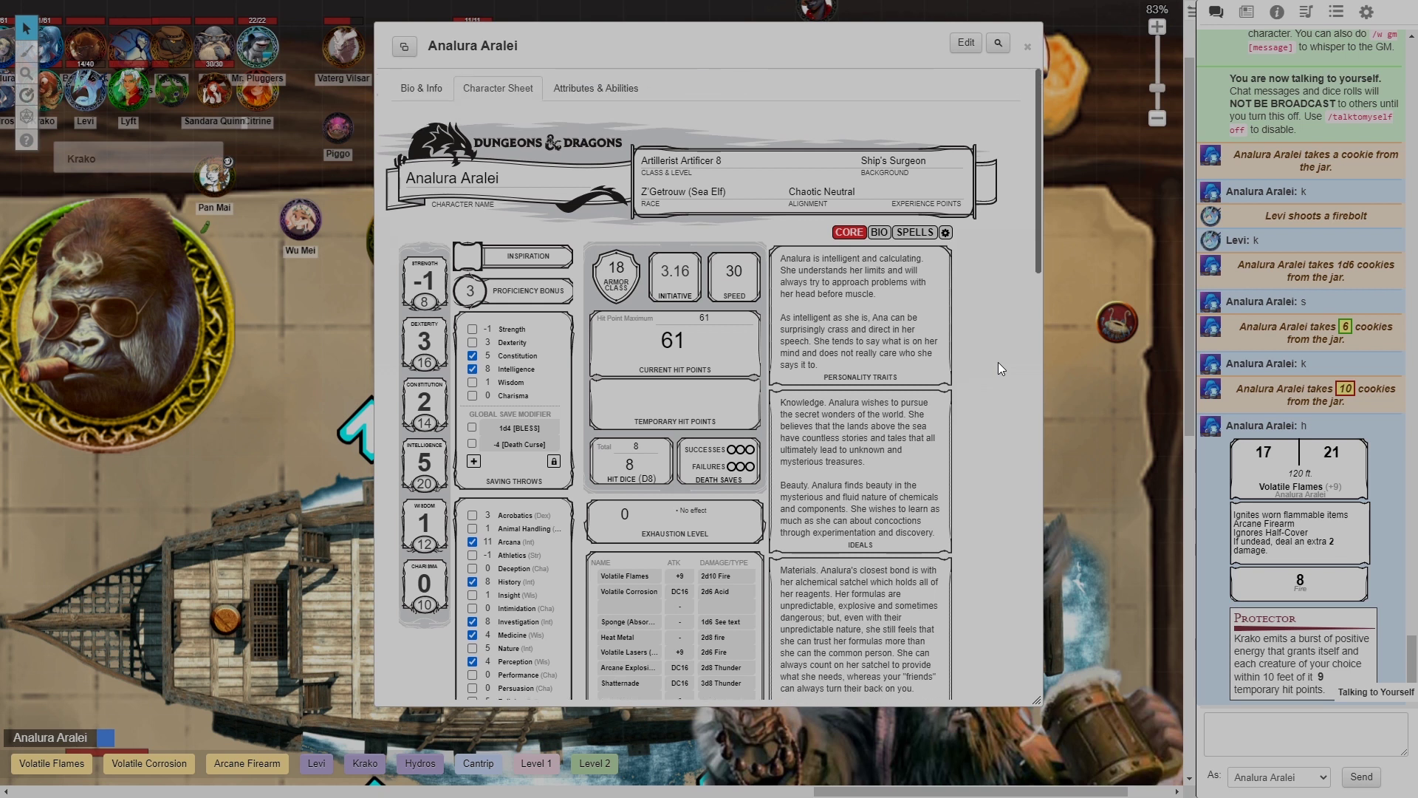
{"action": "left_click", "coordinate": [599, 94]}
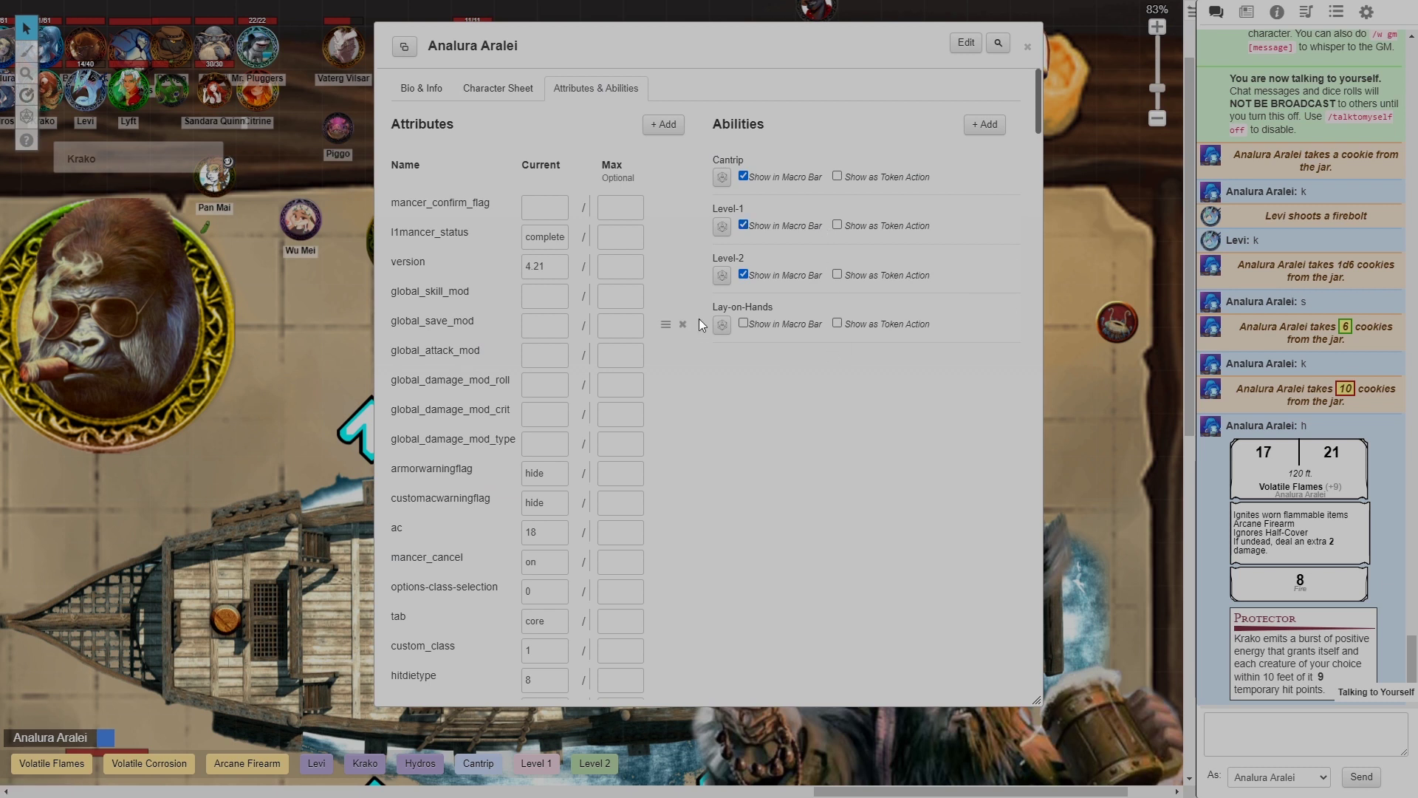
{"action": "left_click", "coordinate": [743, 323]}
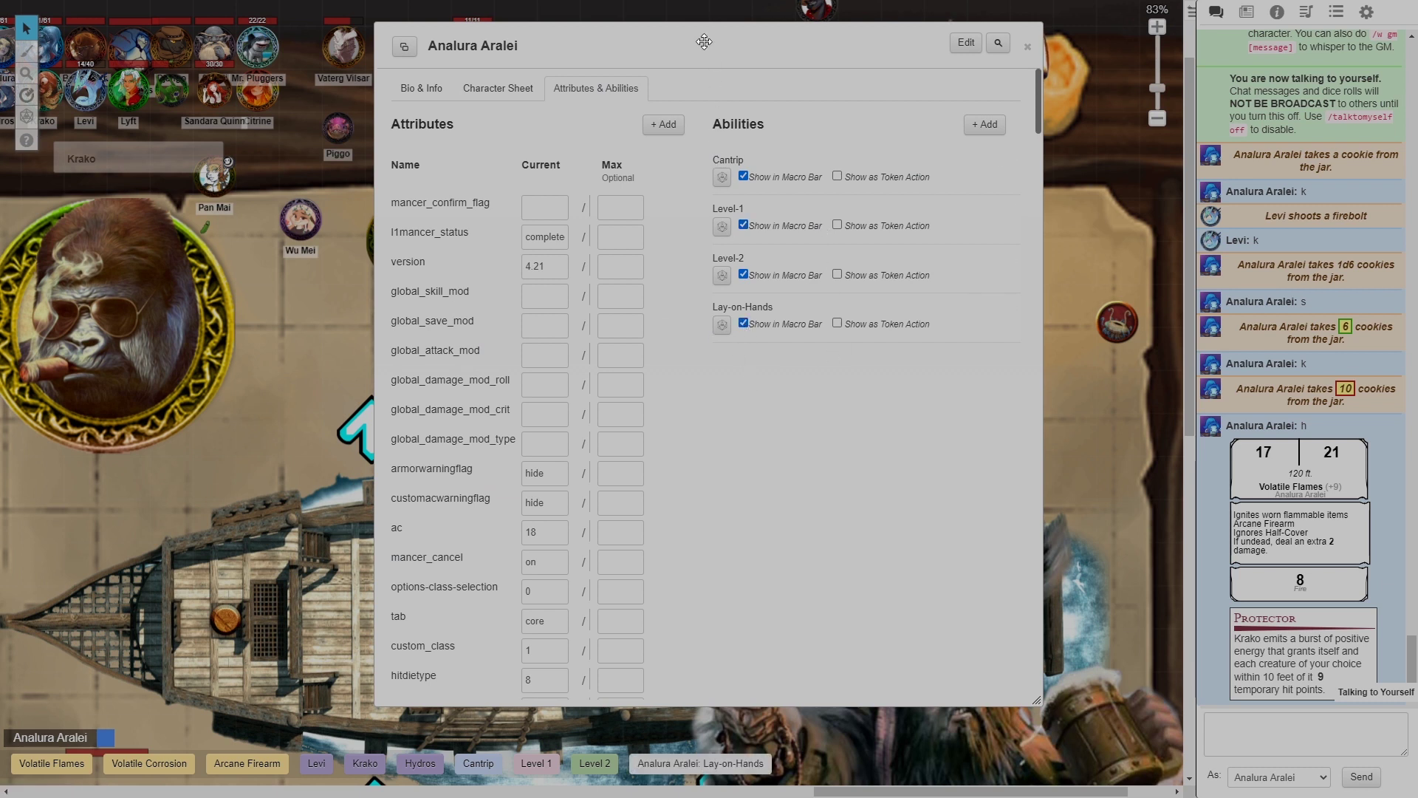
{"action": "key", "text": "Escape"}
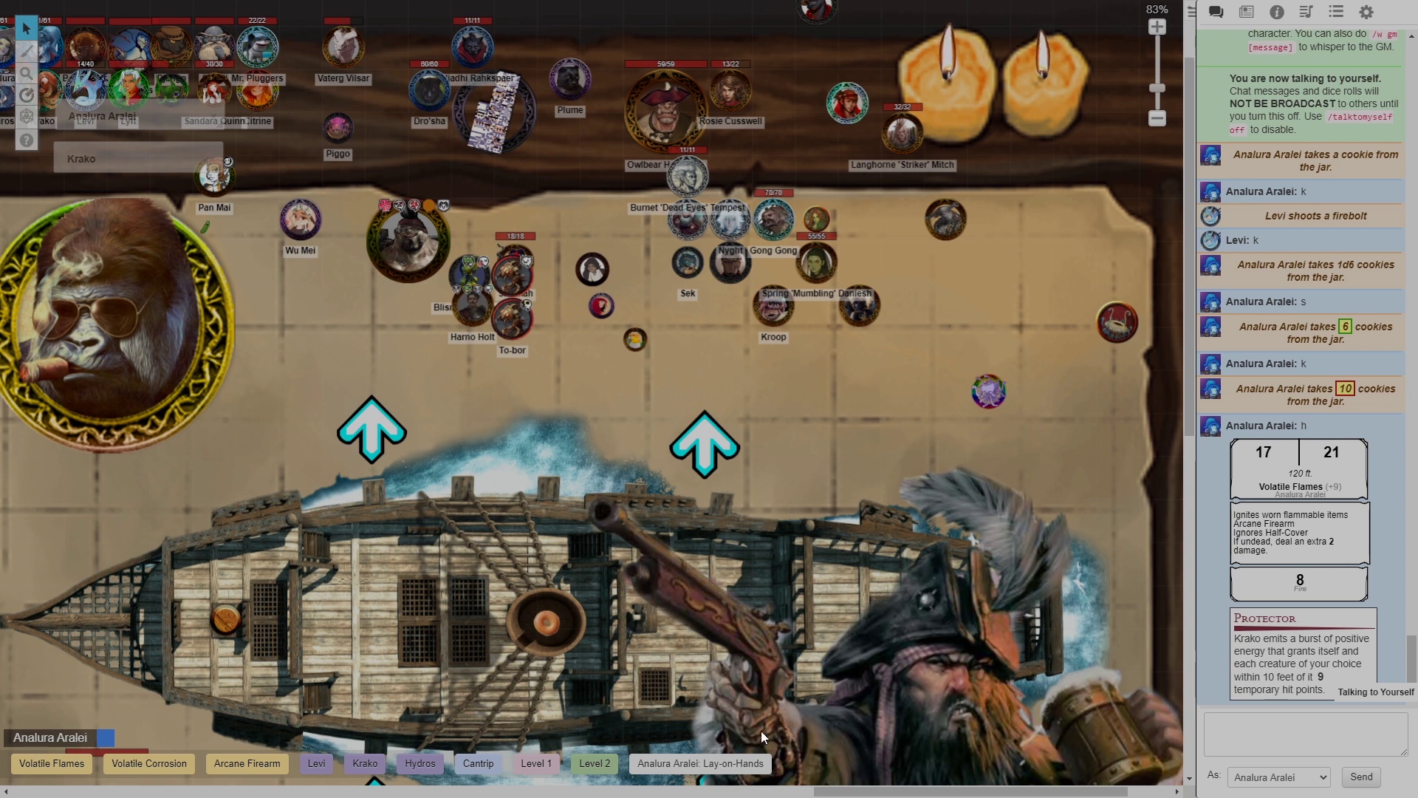
Run the Lay-on-Hands macro on the large gorilla token for 10 hitpoints and post "j" in the chat
{"action": "left_click", "coordinate": [700, 764]}
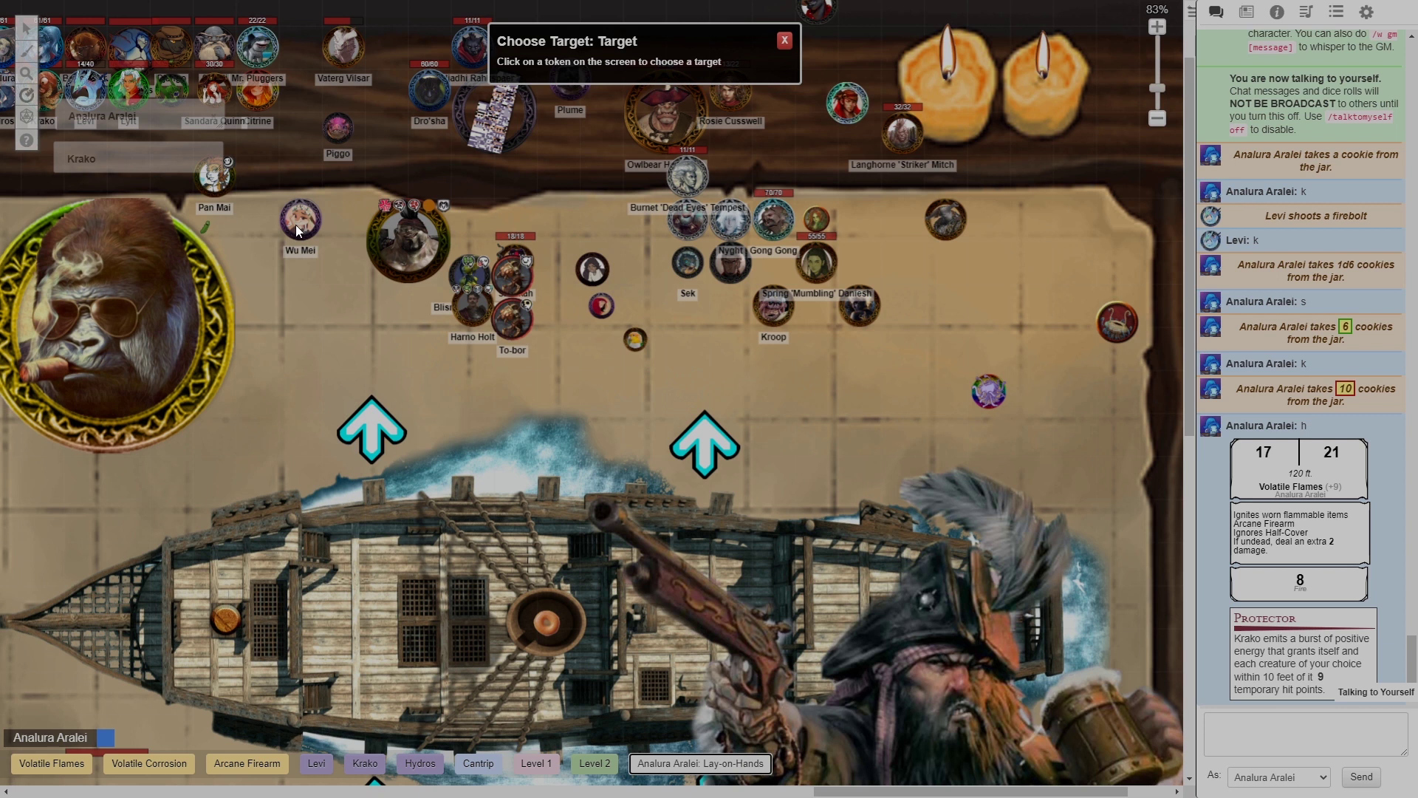
{"action": "left_click", "coordinate": [116, 327]}
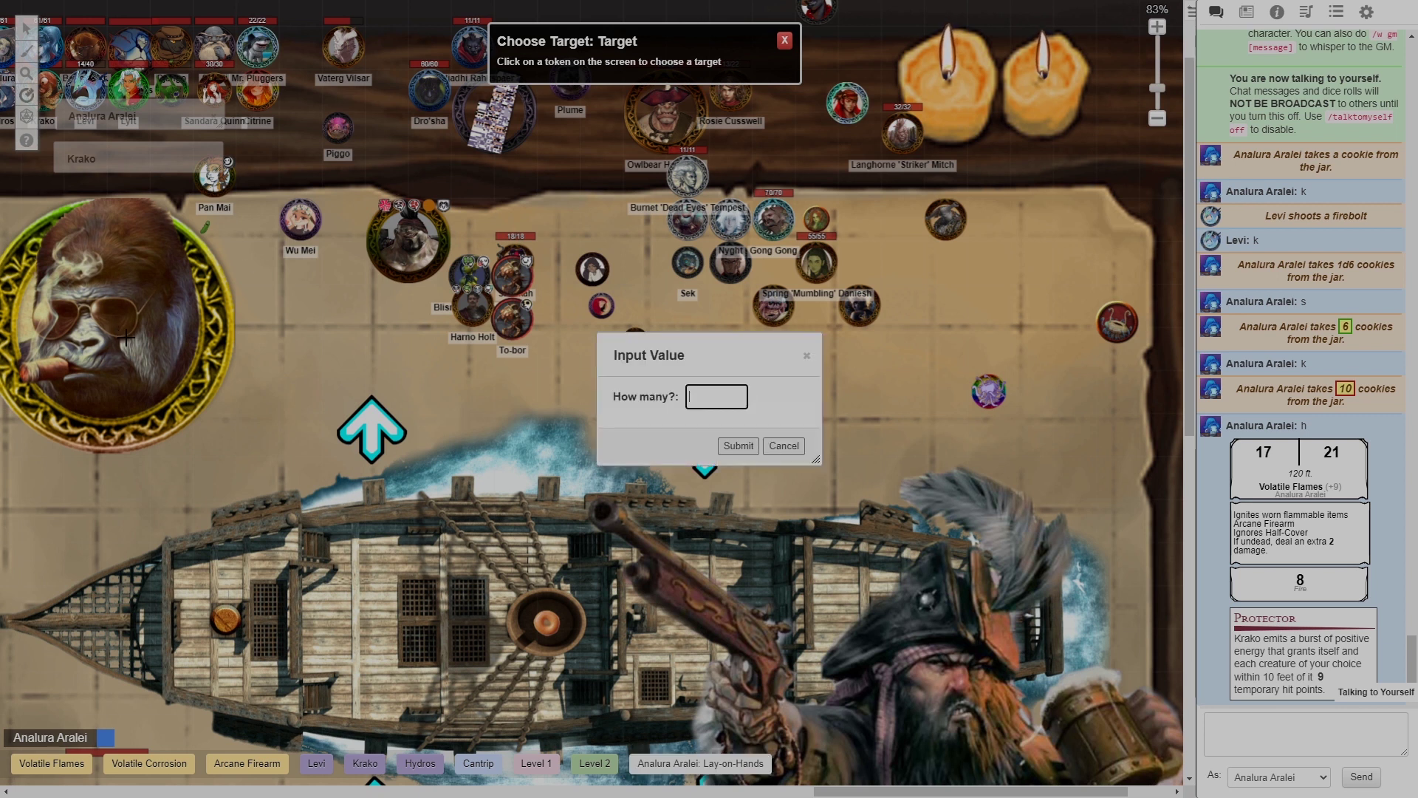
{"action": "type", "text": "0"}
{"action": "left_click", "coordinate": [738, 446]}
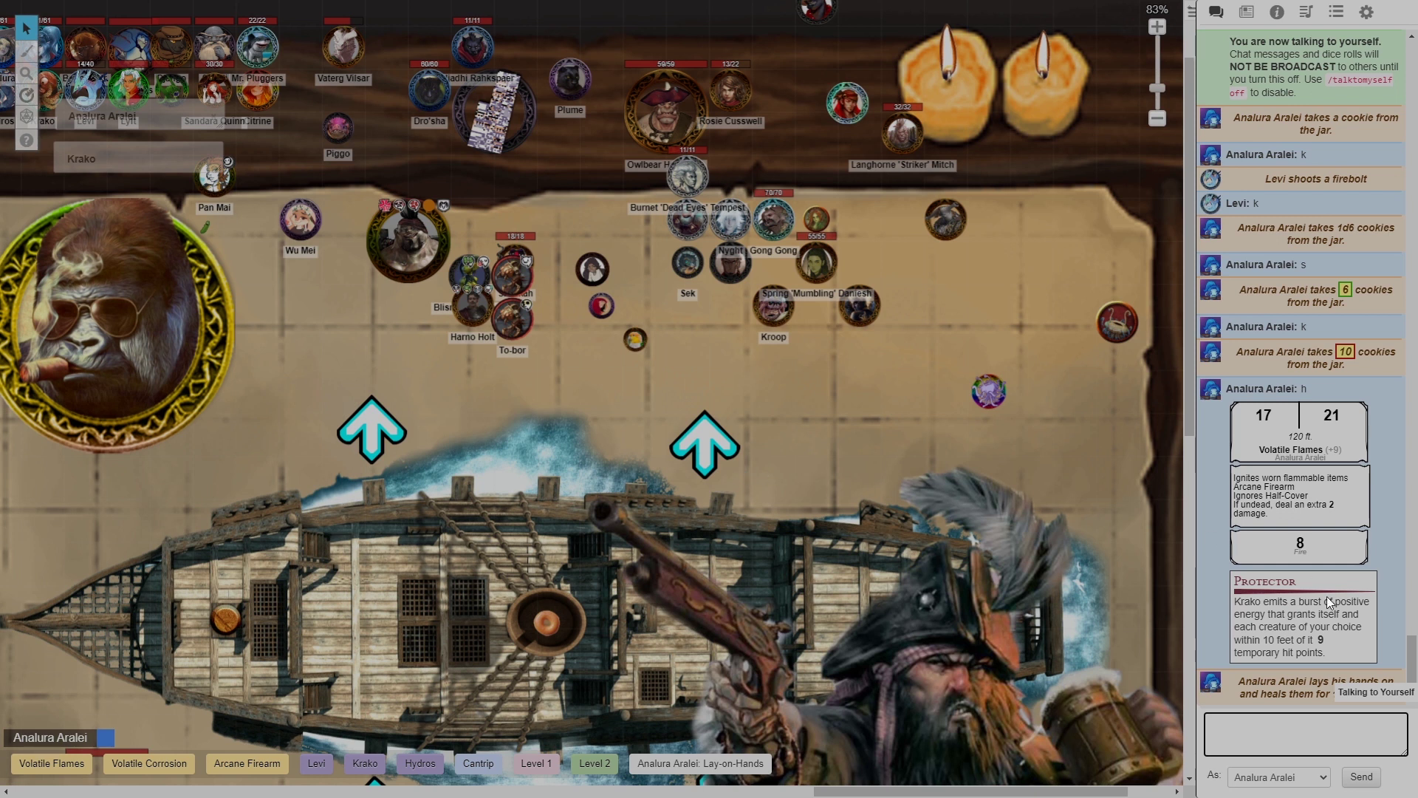
{"action": "type", "text": "j"}
{"action": "key", "text": "Return"}
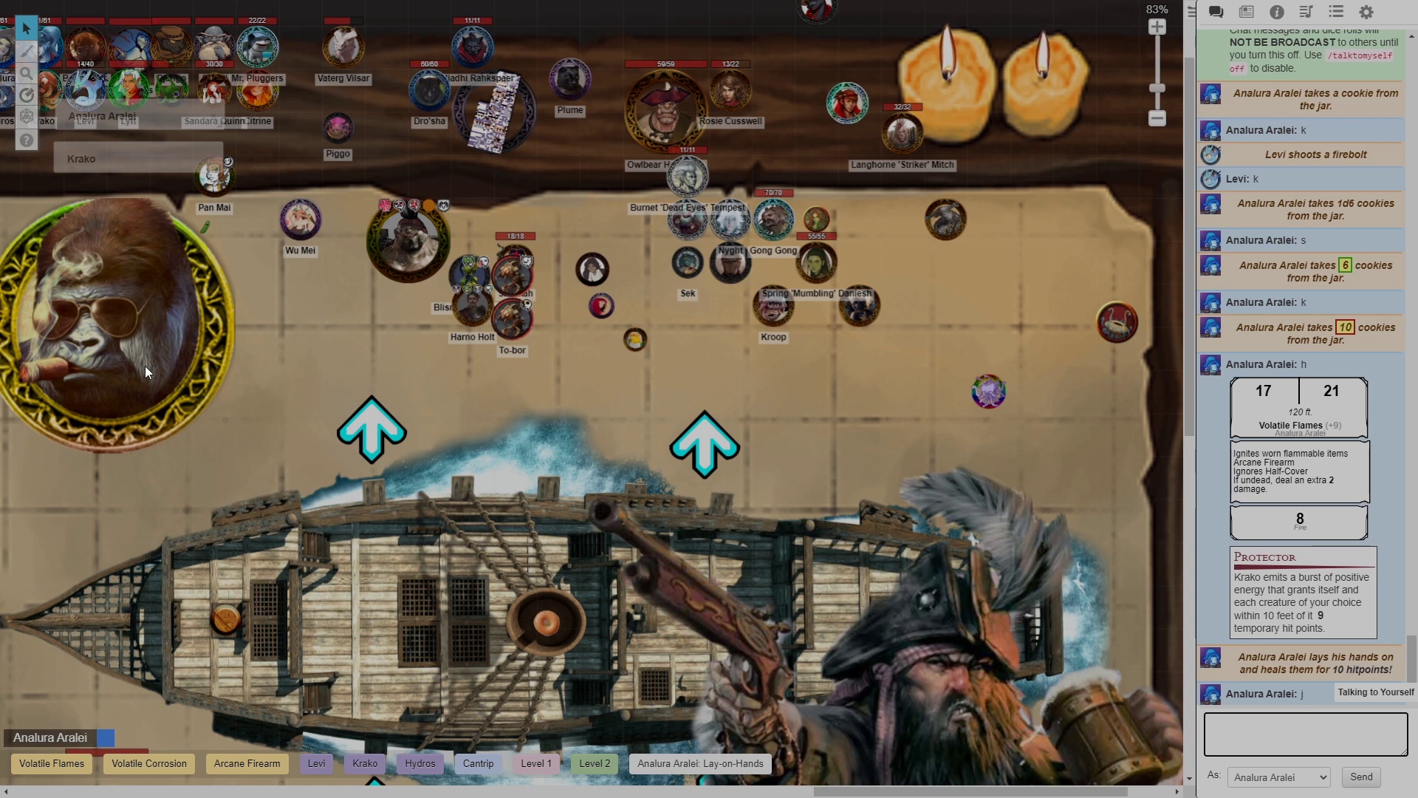
Run the Lay-on-Hands macro on the Wu Mei token for 10 hitpoints and post "b" in the chat
{"action": "left_click", "coordinate": [687, 755]}
{"action": "left_click", "coordinate": [302, 219]}
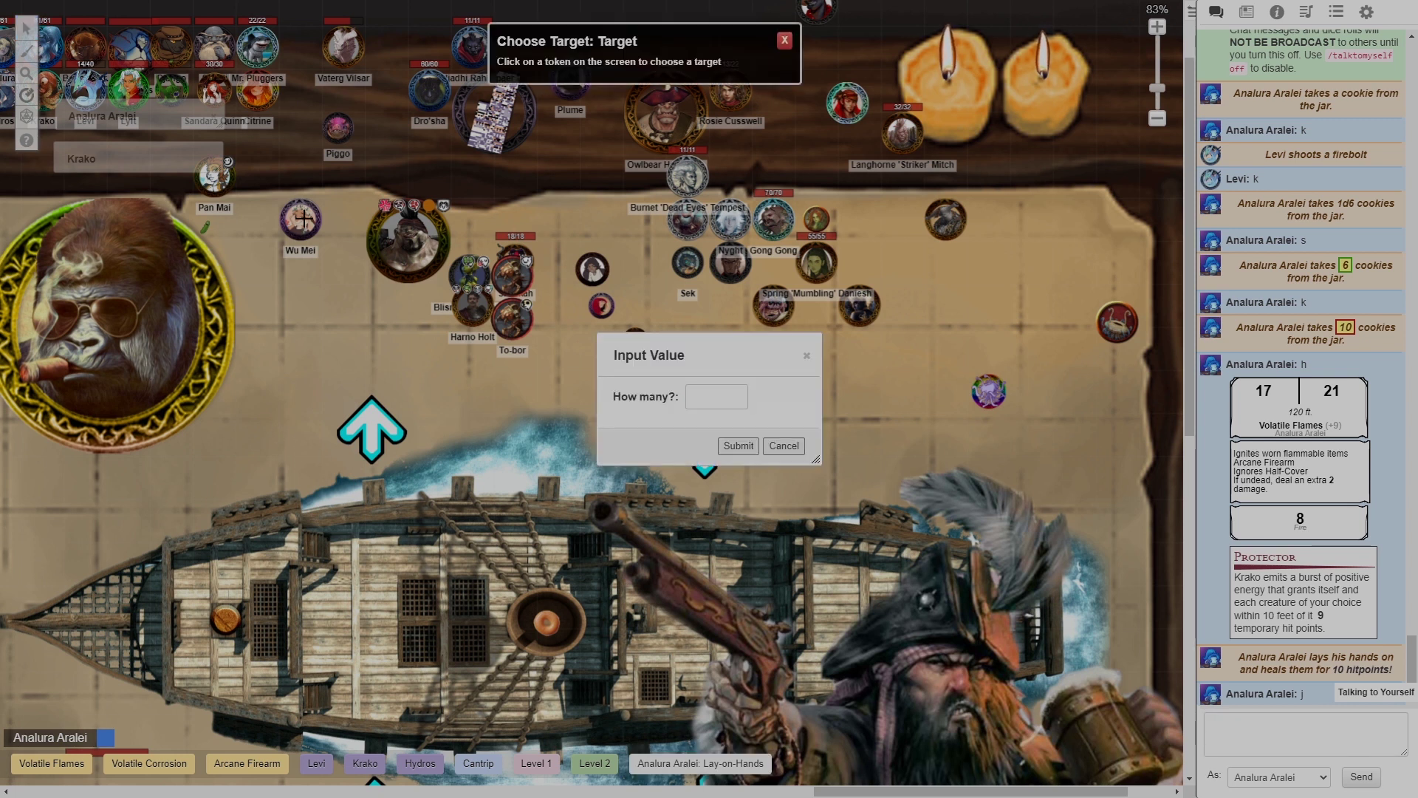
{"action": "type", "text": "10"}
{"action": "left_click", "coordinate": [737, 445]}
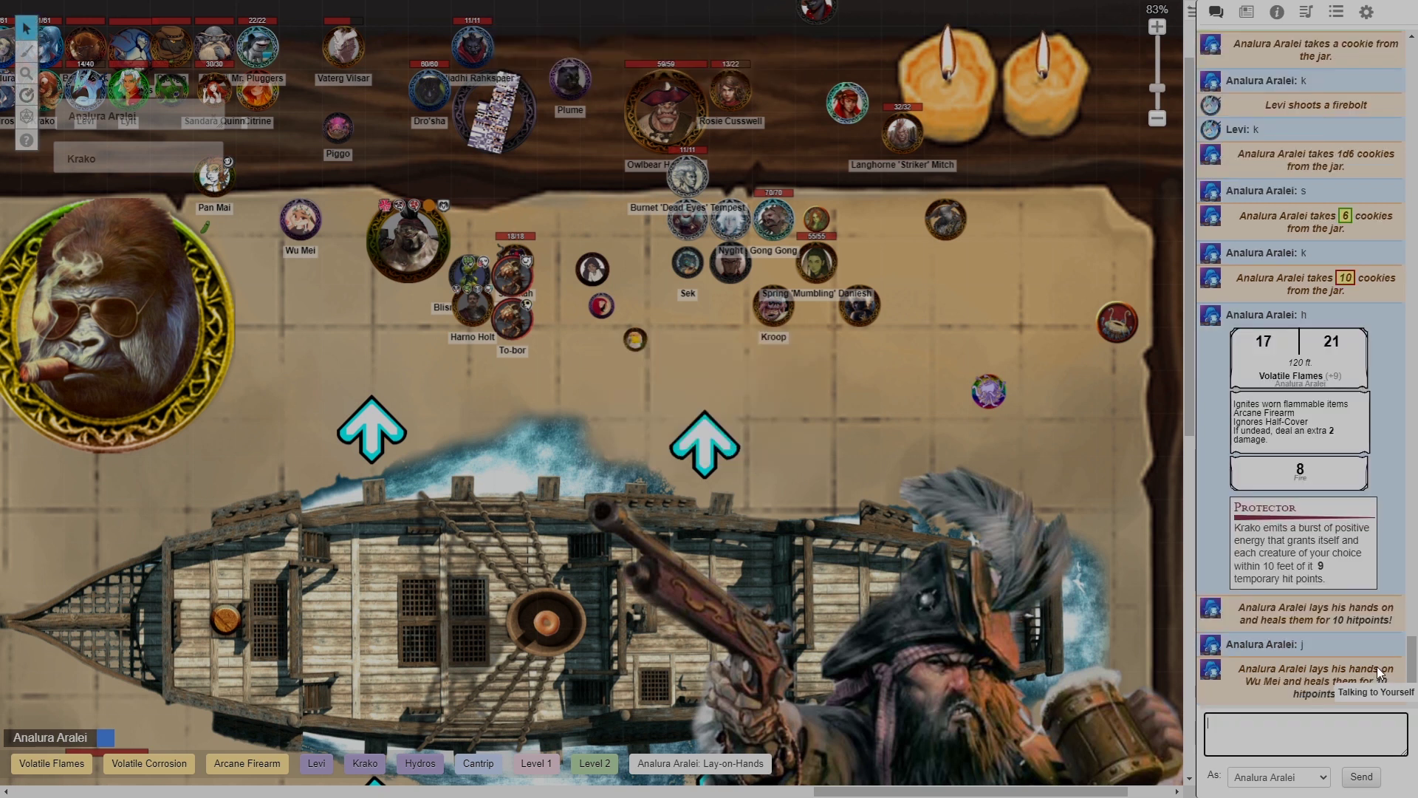
{"action": "type", "text": "b"}
{"action": "key", "text": "Return"}
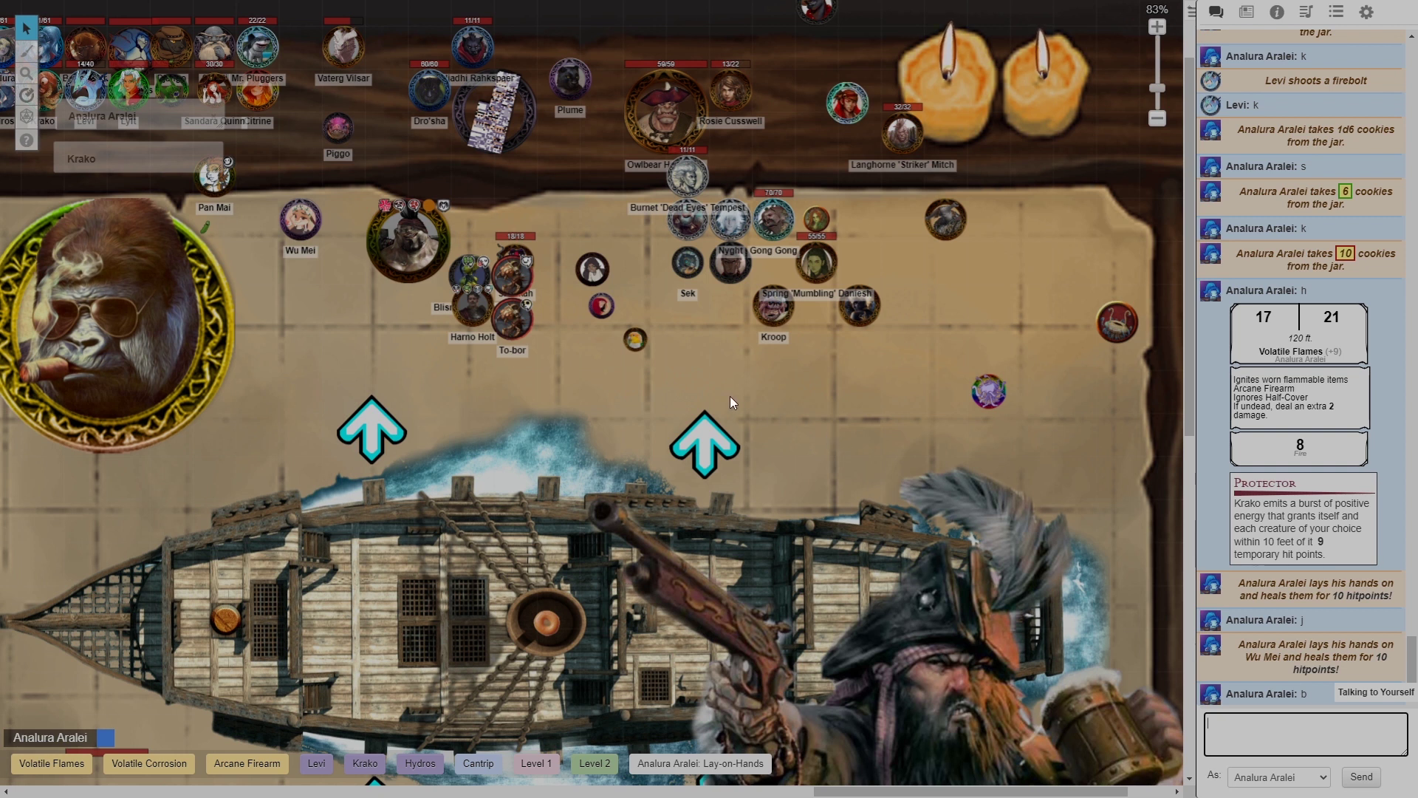
Examine the text of Analura Aralei's Lay-on-Hands ability, return to the character sheet view and close the window
{"action": "left_click_drag", "start_coordinate": [656, 405], "coordinate": [830, 480]}
{"action": "scroll", "coordinate": [722, 418], "scroll_direction": "up", "scroll_amount": 1}
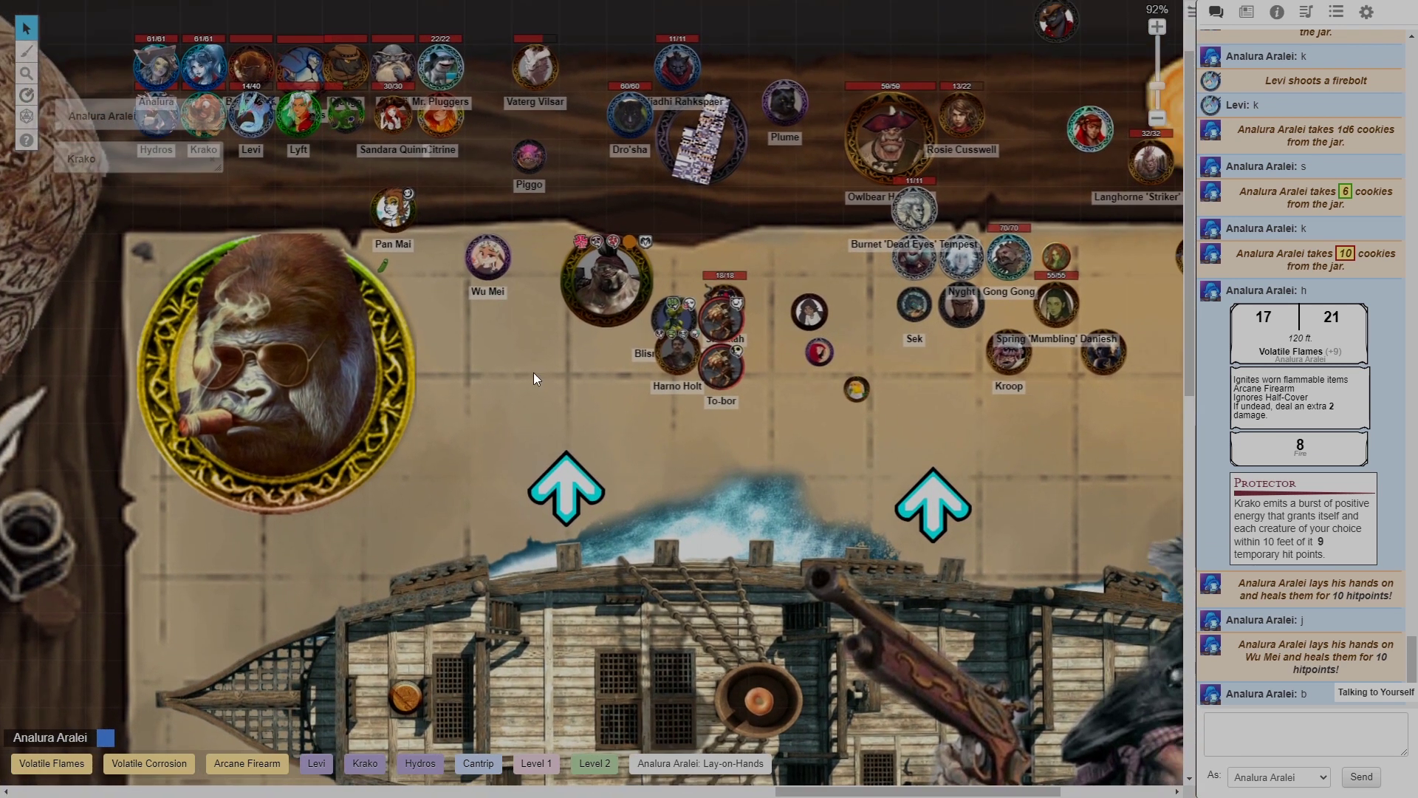
{"action": "double_click", "coordinate": [148, 121]}
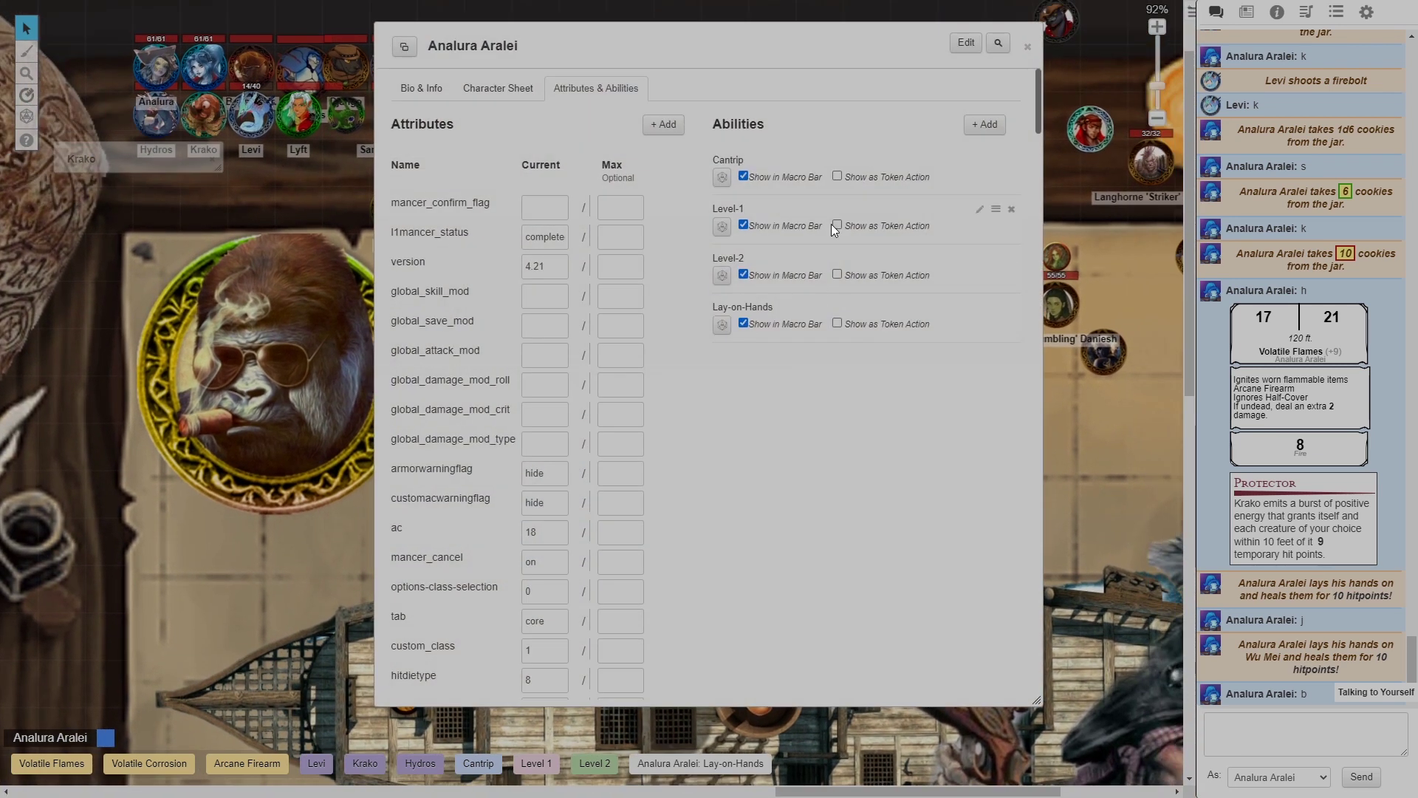
{"action": "left_click", "coordinate": [1038, 252]}
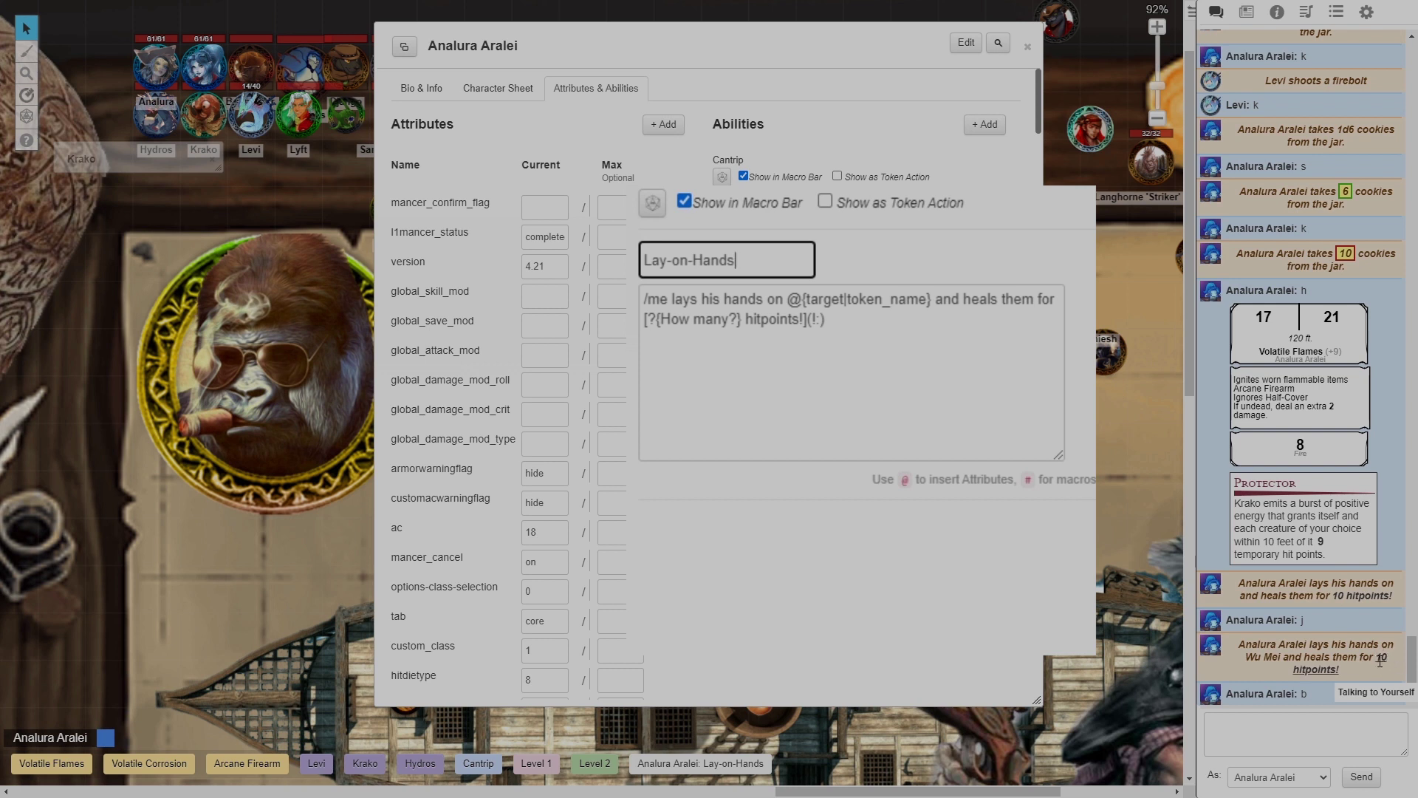
{"action": "left_click", "coordinate": [887, 321]}
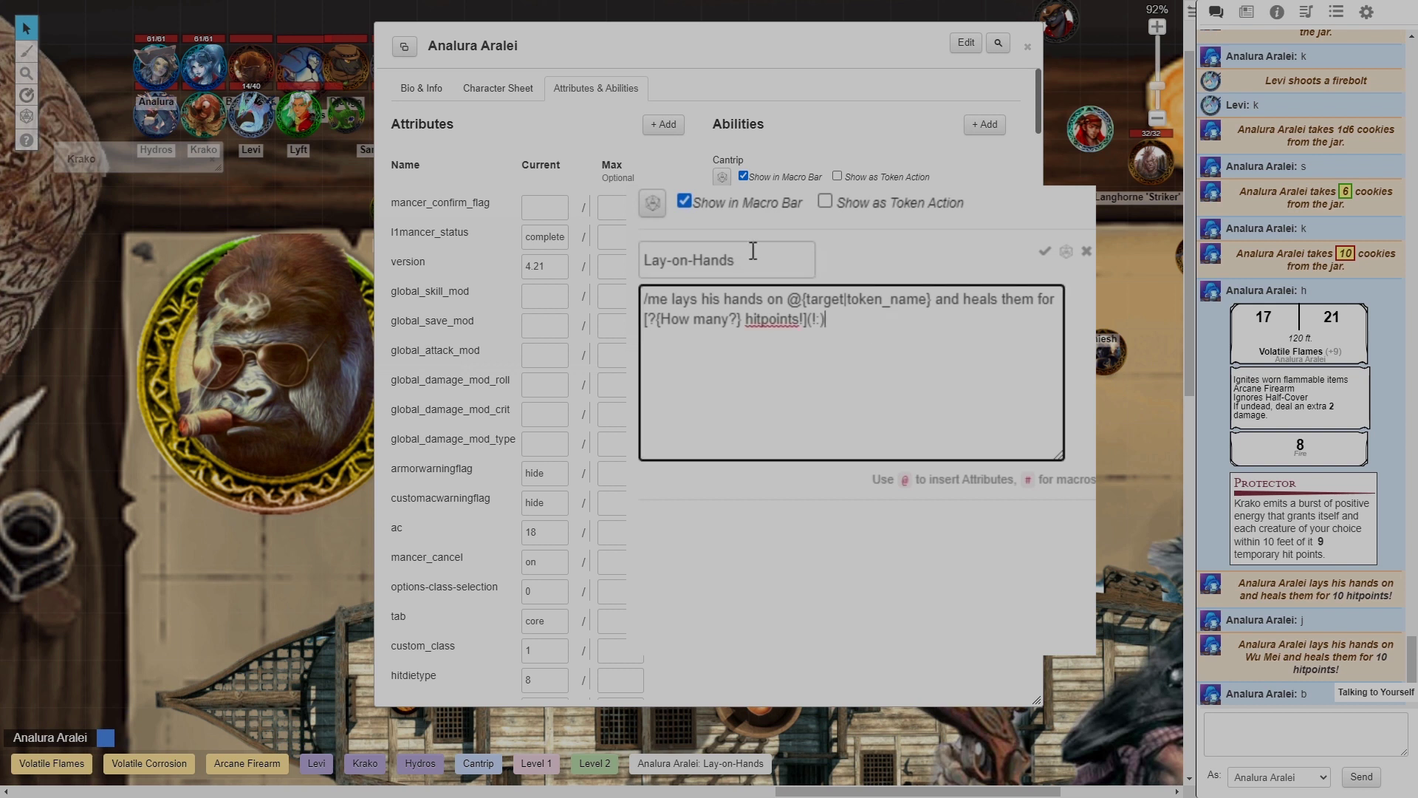
{"action": "left_click", "coordinate": [1045, 252]}
{"action": "left_click", "coordinate": [496, 90]}
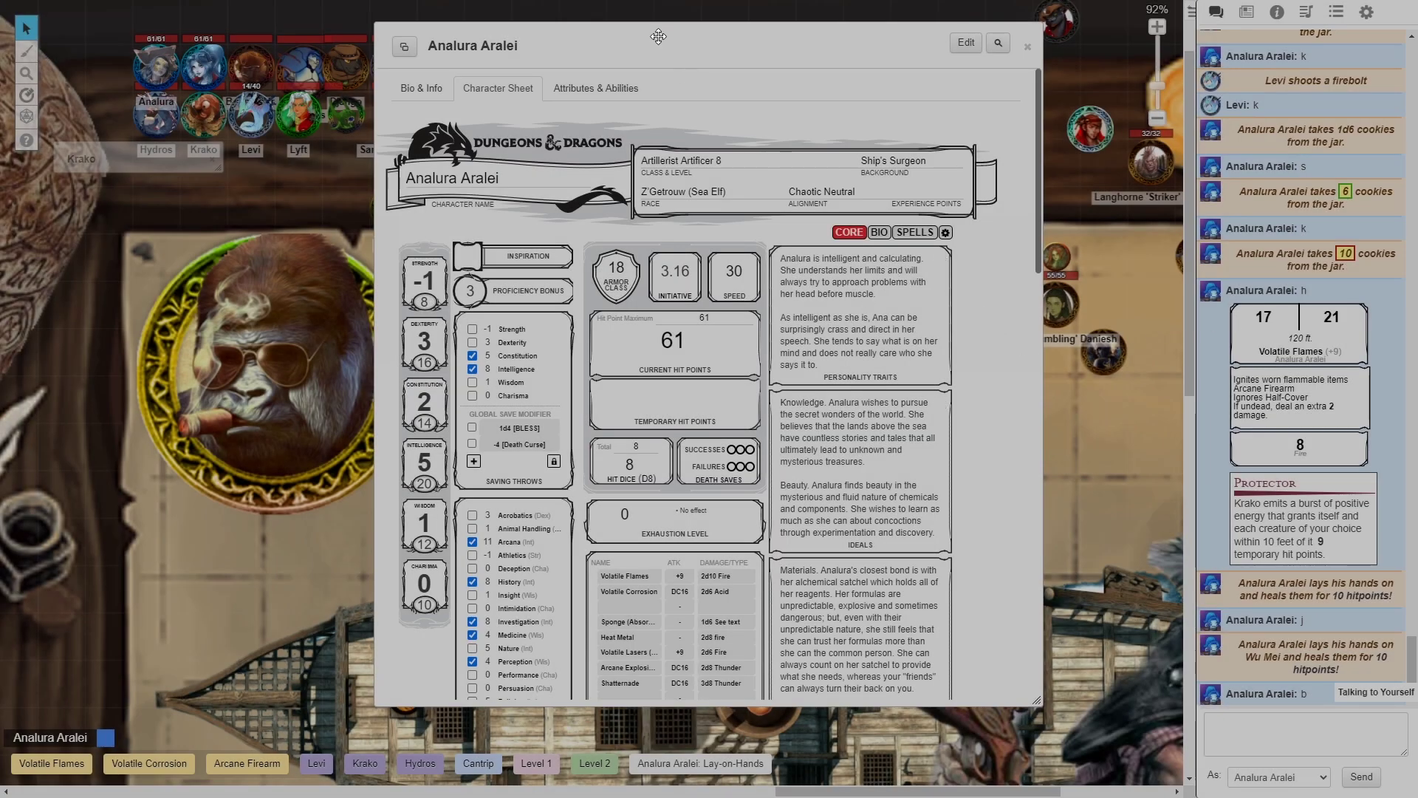
{"action": "key", "text": "Escape"}
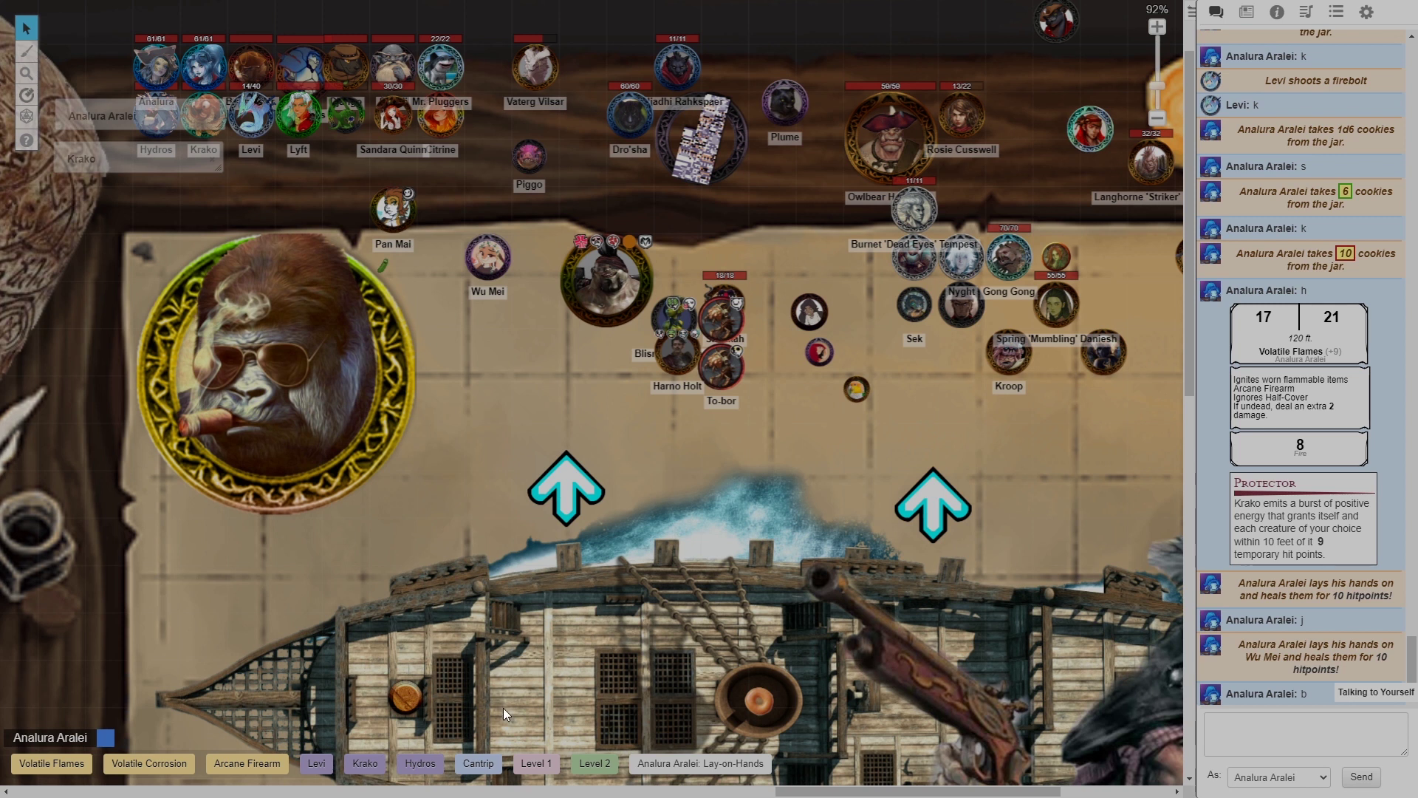
Cast Acid Splash with the Cantrip macro and roll the Volatile Corrosion macro to the chat
{"action": "left_click", "coordinate": [478, 763]}
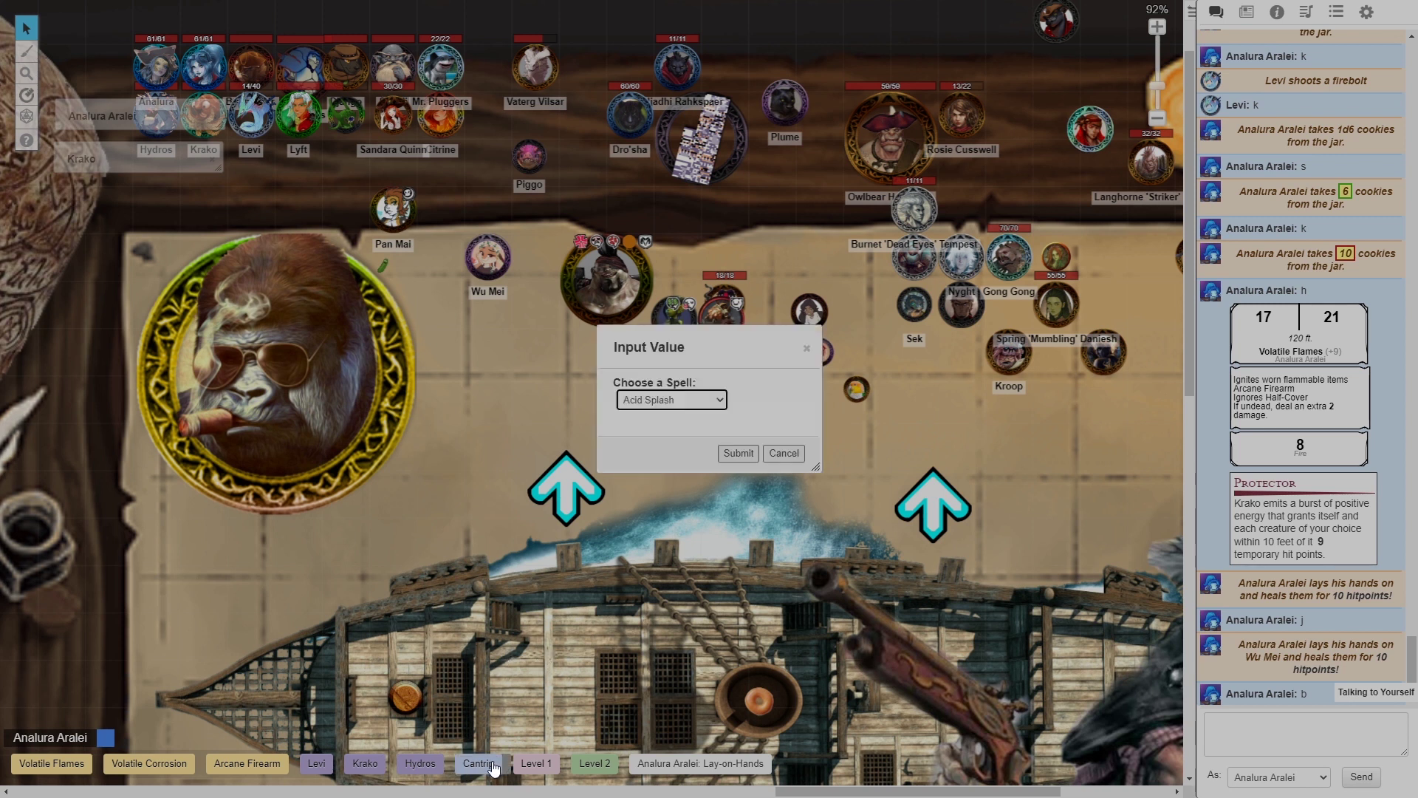
{"action": "left_click", "coordinate": [687, 405]}
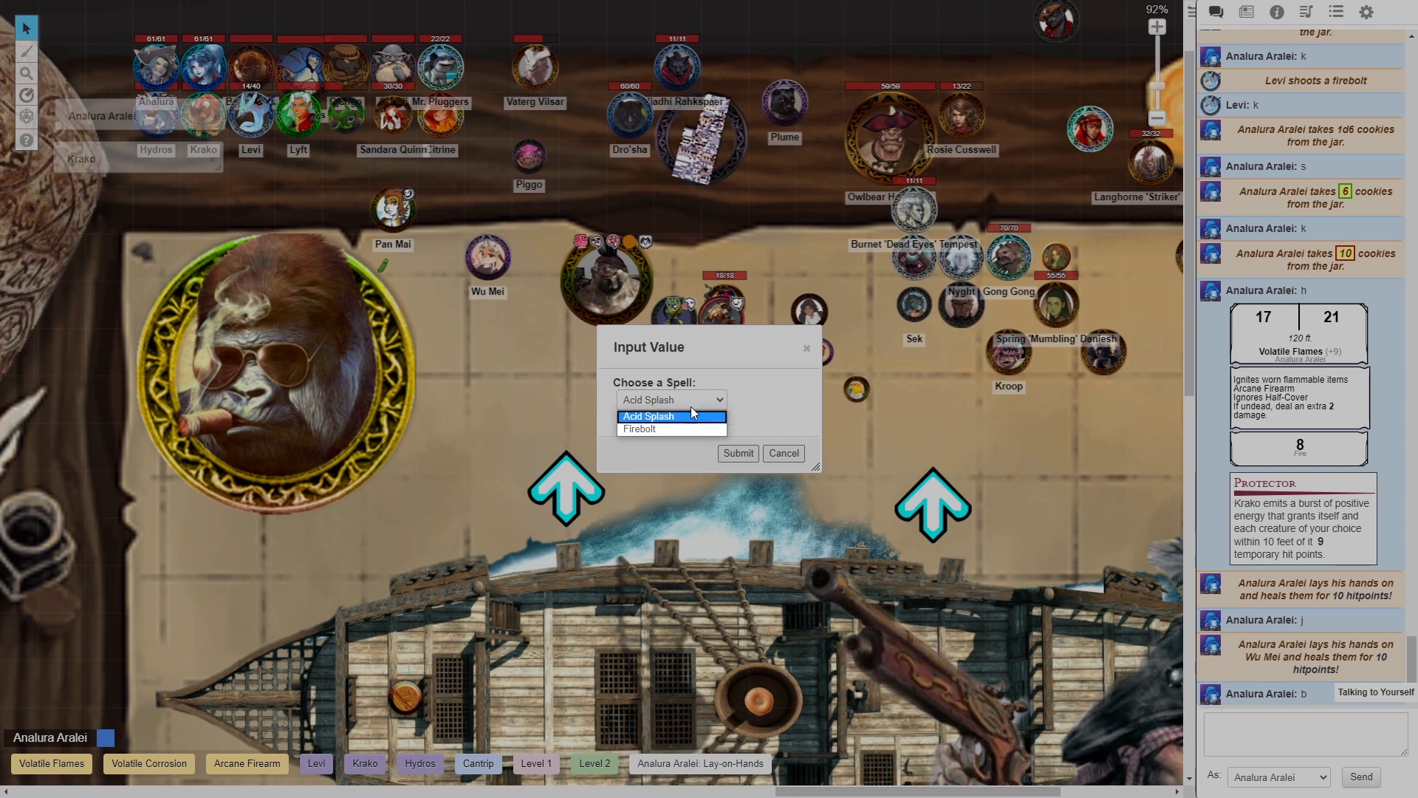
{"action": "left_click", "coordinate": [677, 418]}
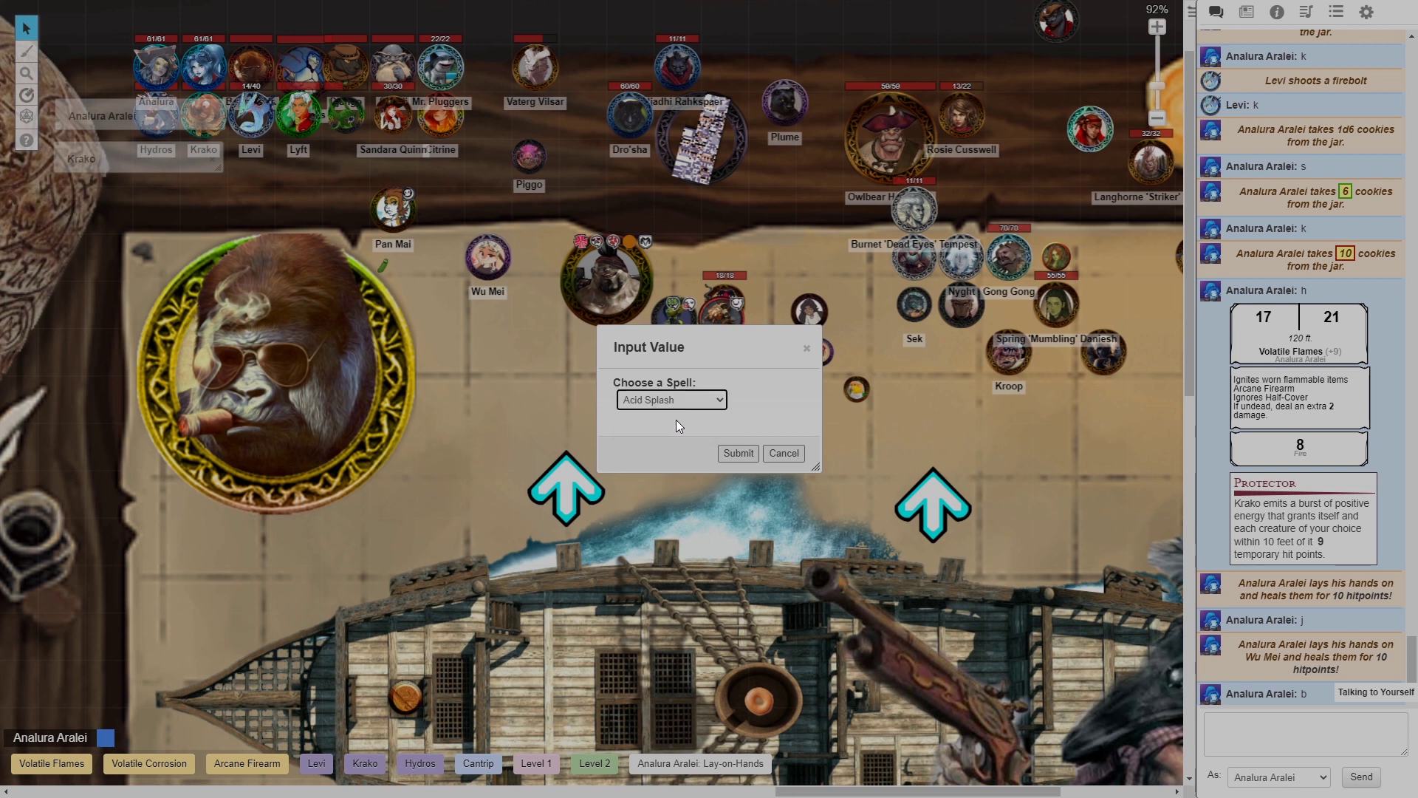
{"action": "left_click", "coordinate": [739, 453]}
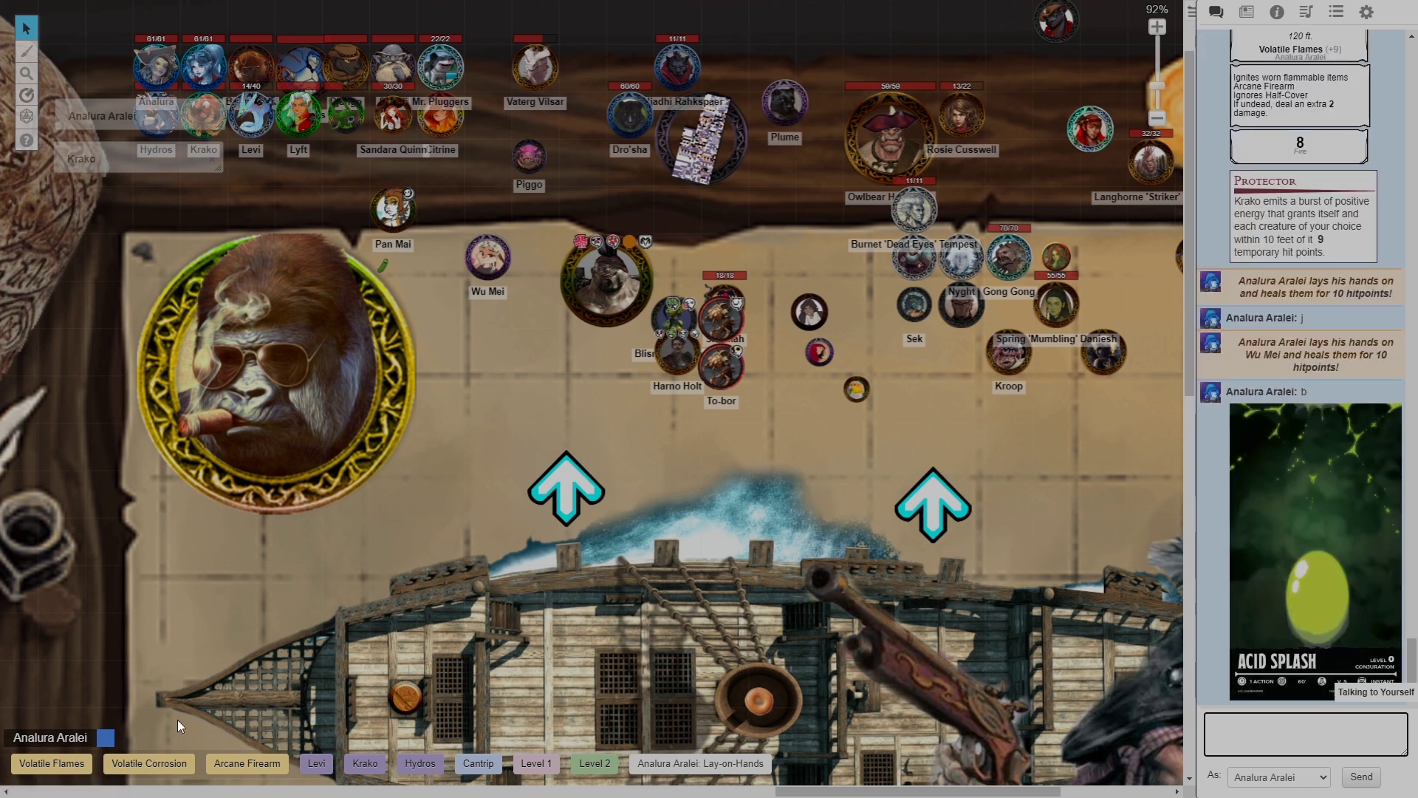
{"action": "left_click", "coordinate": [157, 772]}
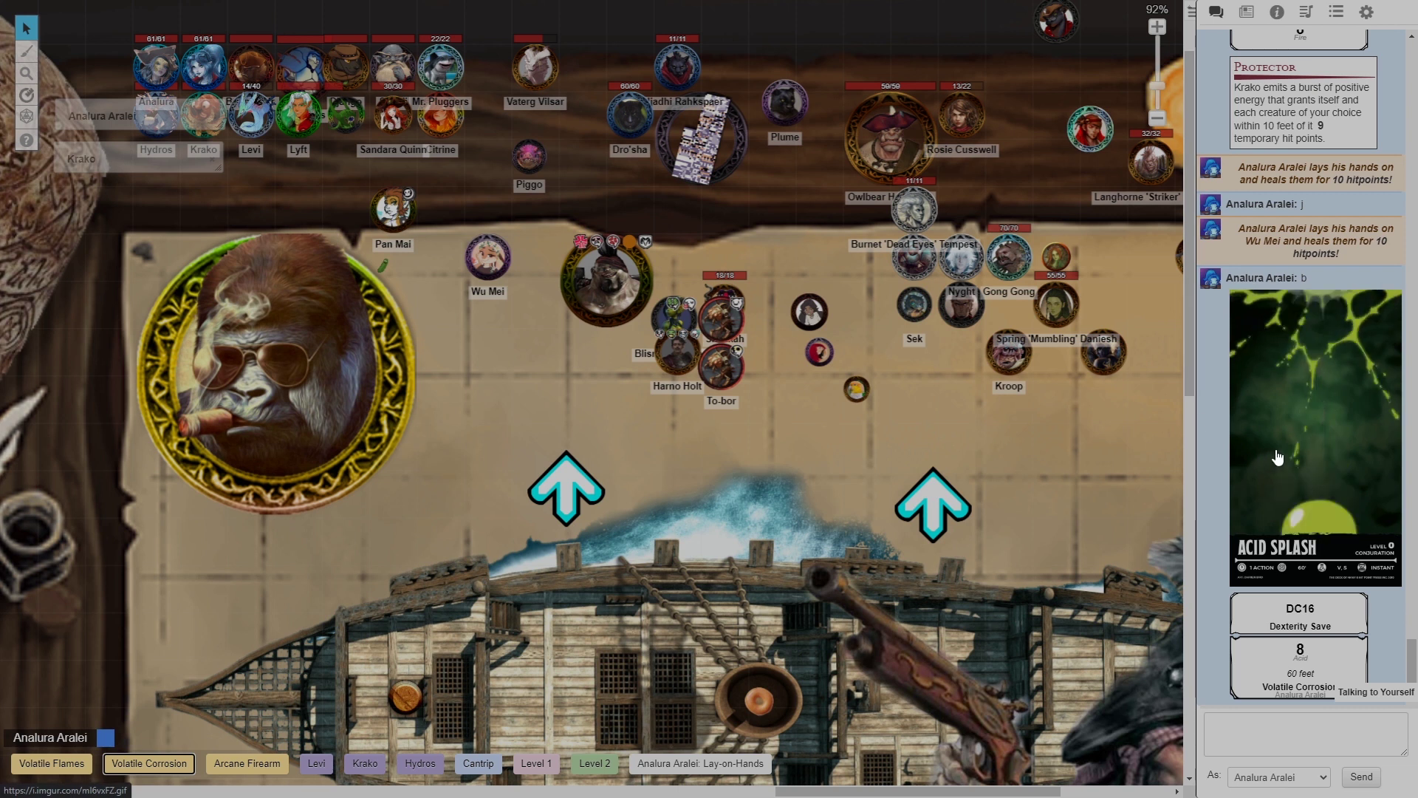
Cast Faerie Fire with the Level 1 spell macro
{"action": "left_click", "coordinate": [536, 763]}
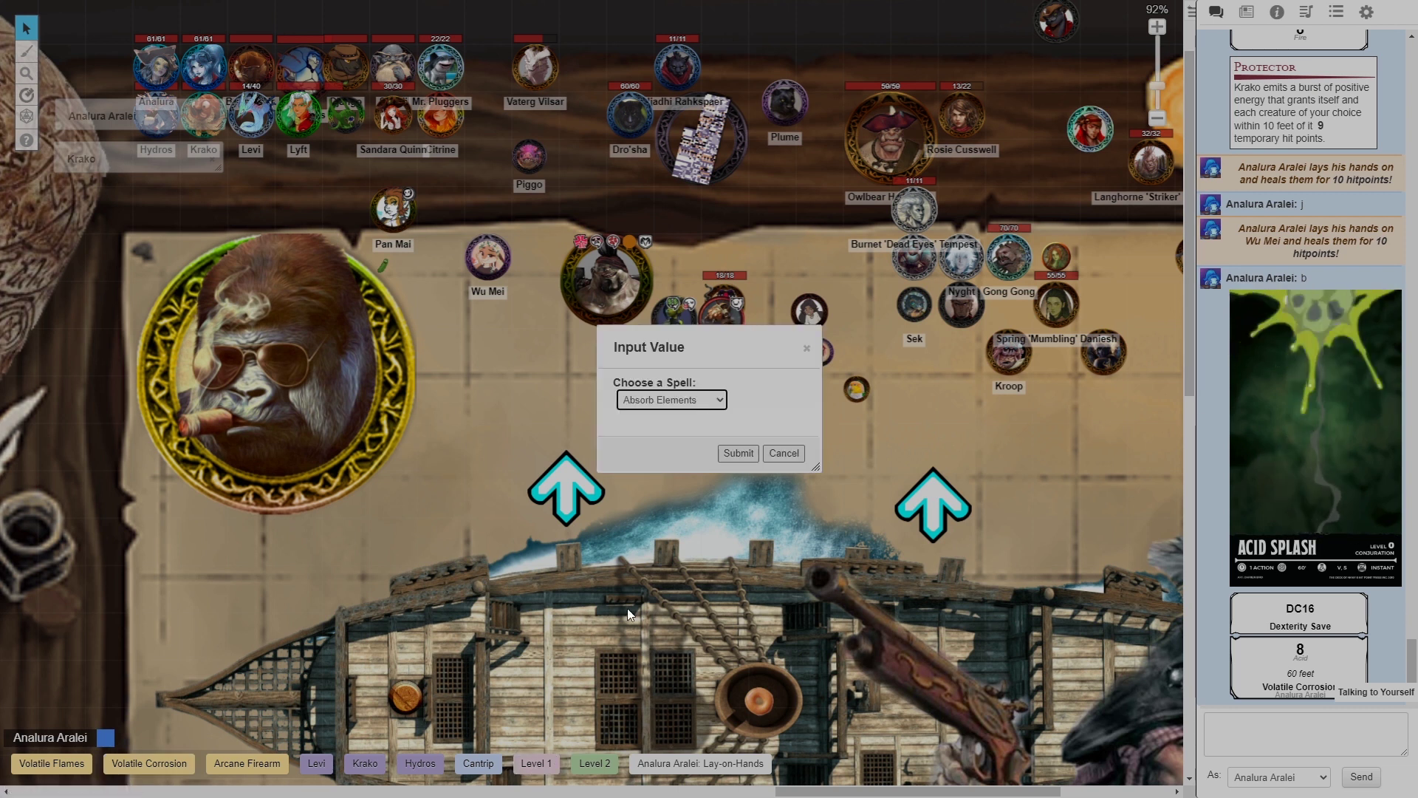
{"action": "left_click", "coordinate": [674, 398]}
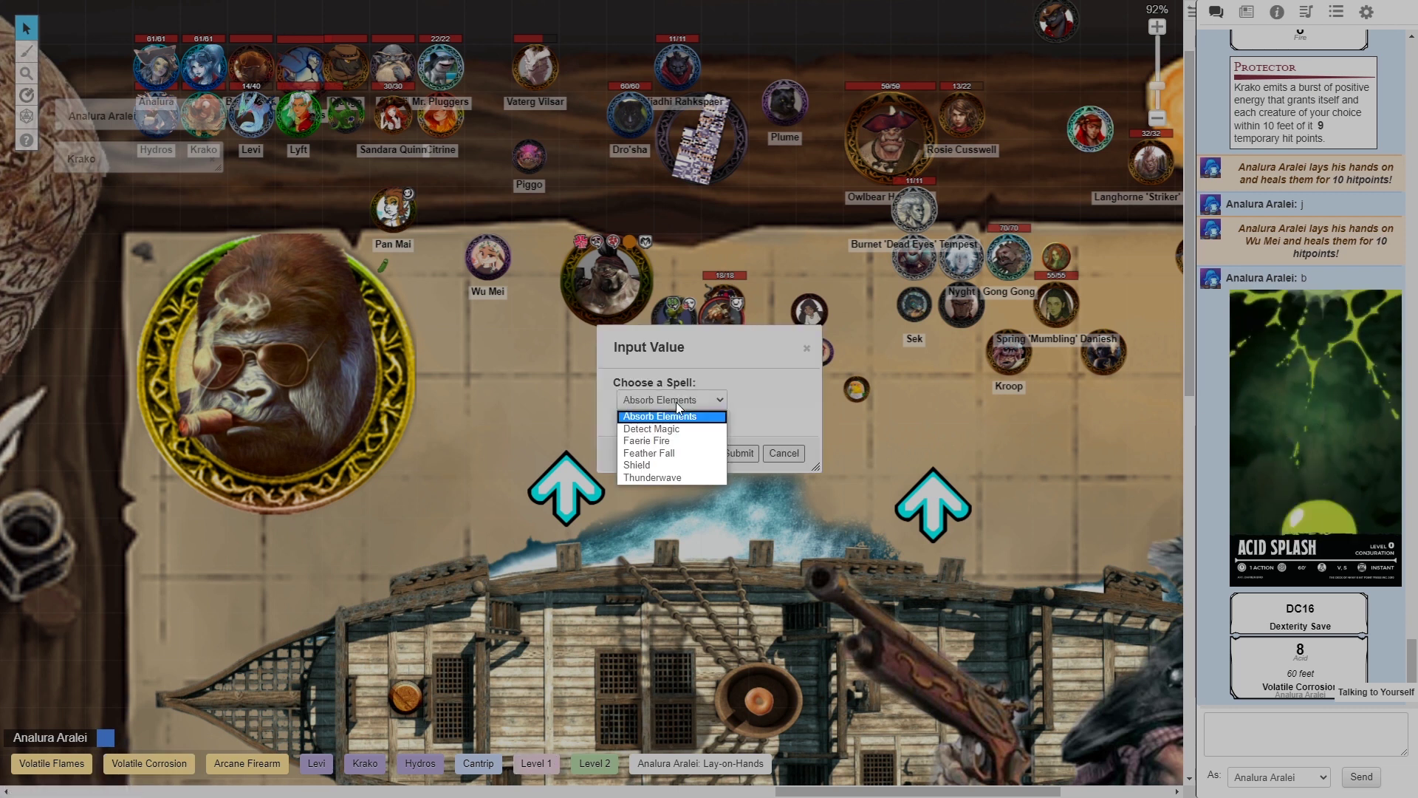
{"action": "left_click", "coordinate": [669, 440]}
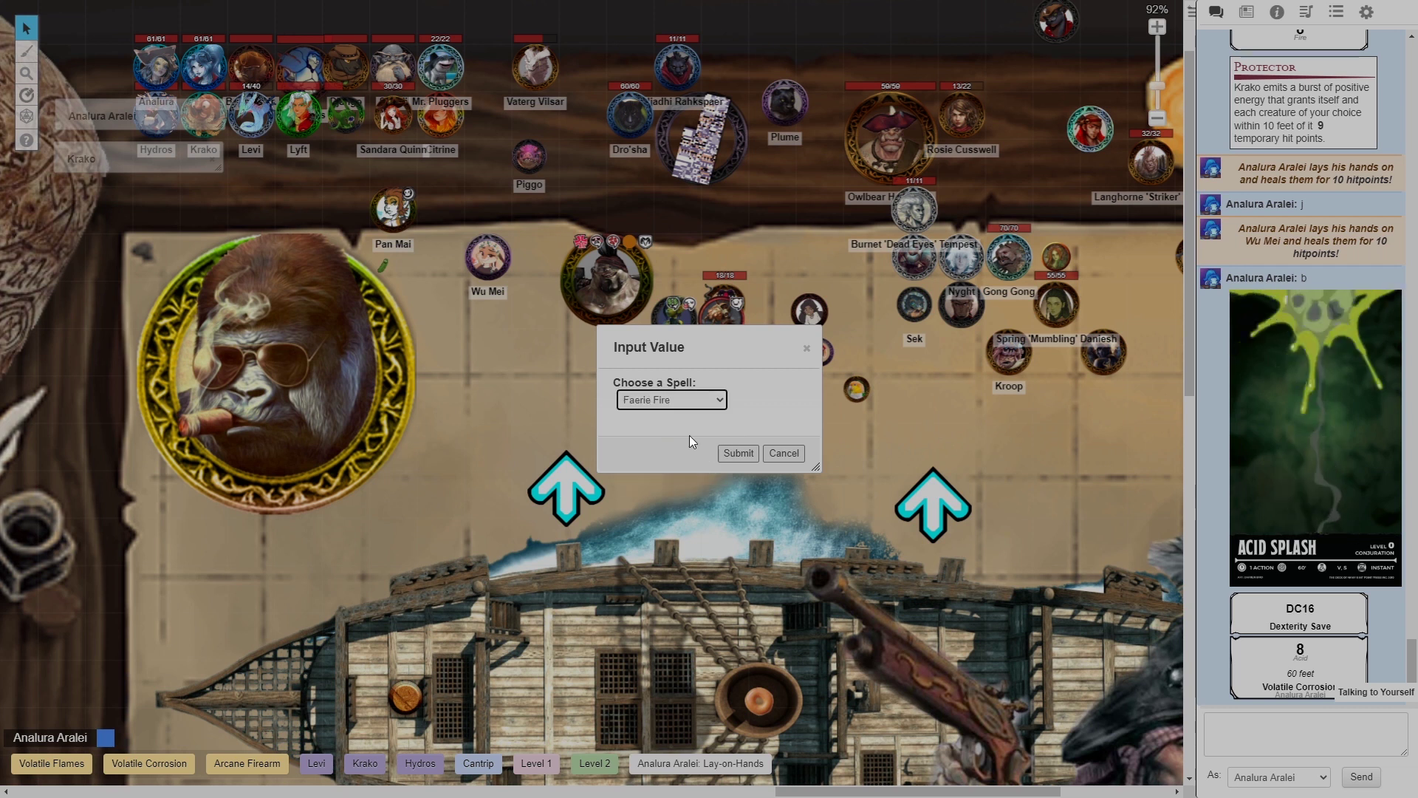
{"action": "left_click", "coordinate": [737, 453]}
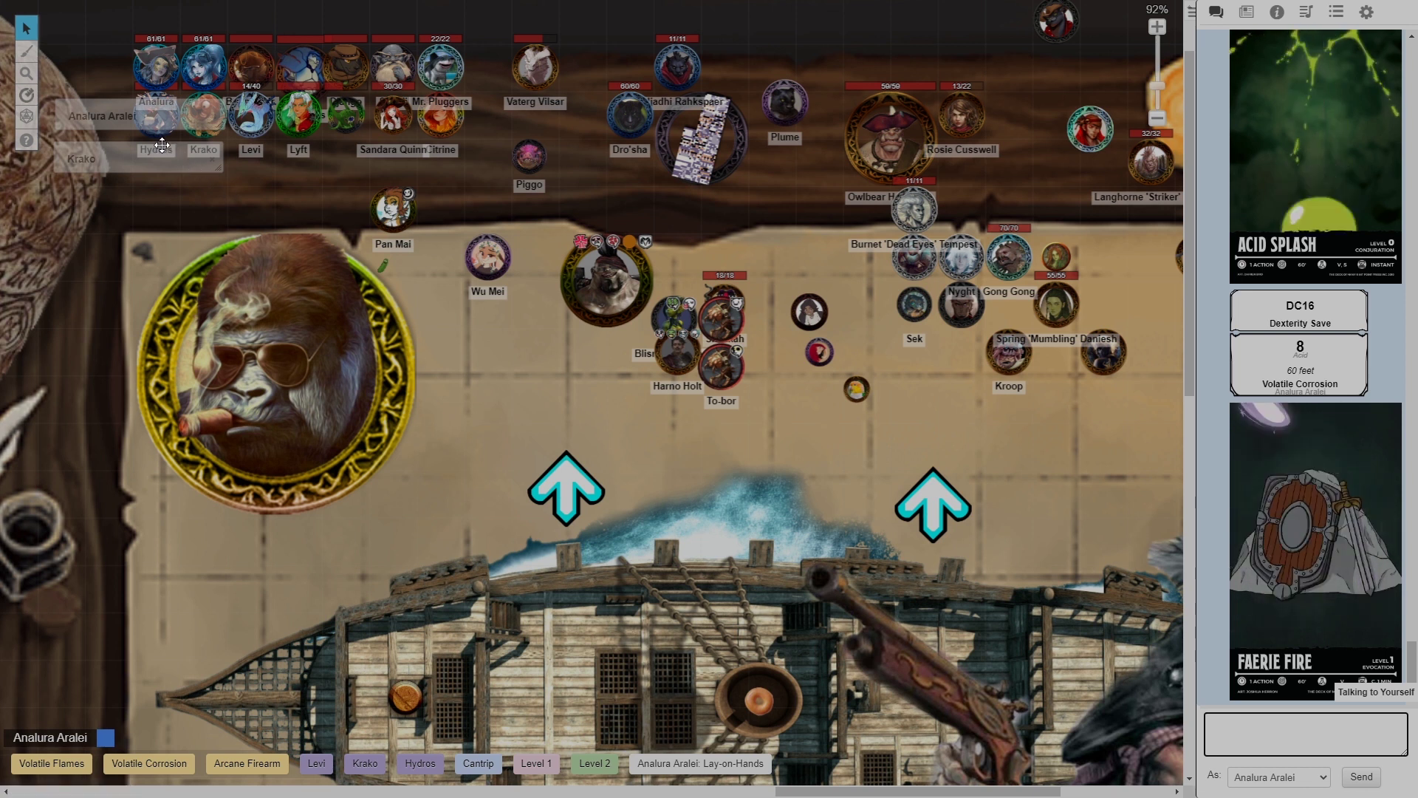
Open Analura Aralei's Cantrip ability for editing and examine its "Choose a Spell" prompt
{"action": "left_click", "coordinate": [107, 121]}
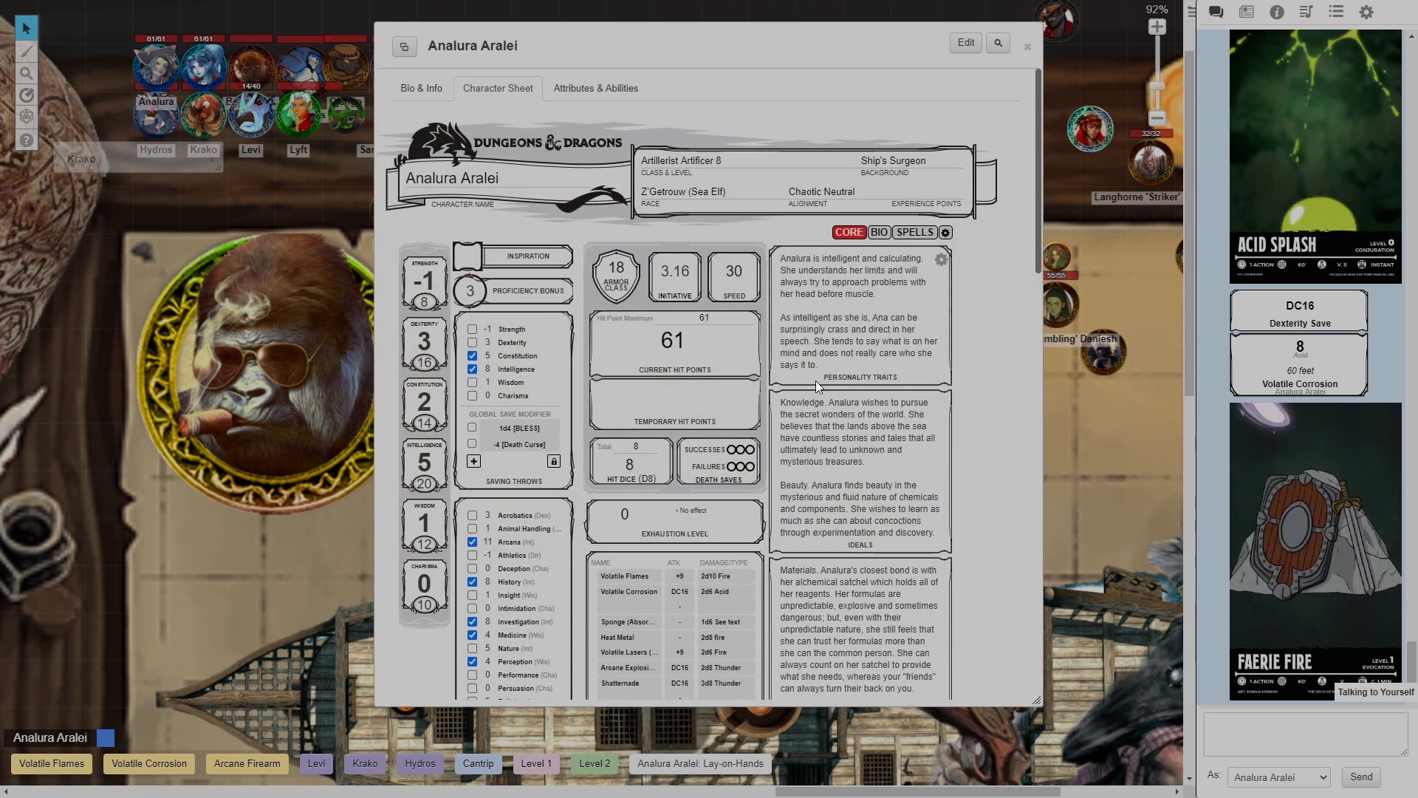
{"action": "left_click", "coordinate": [580, 94]}
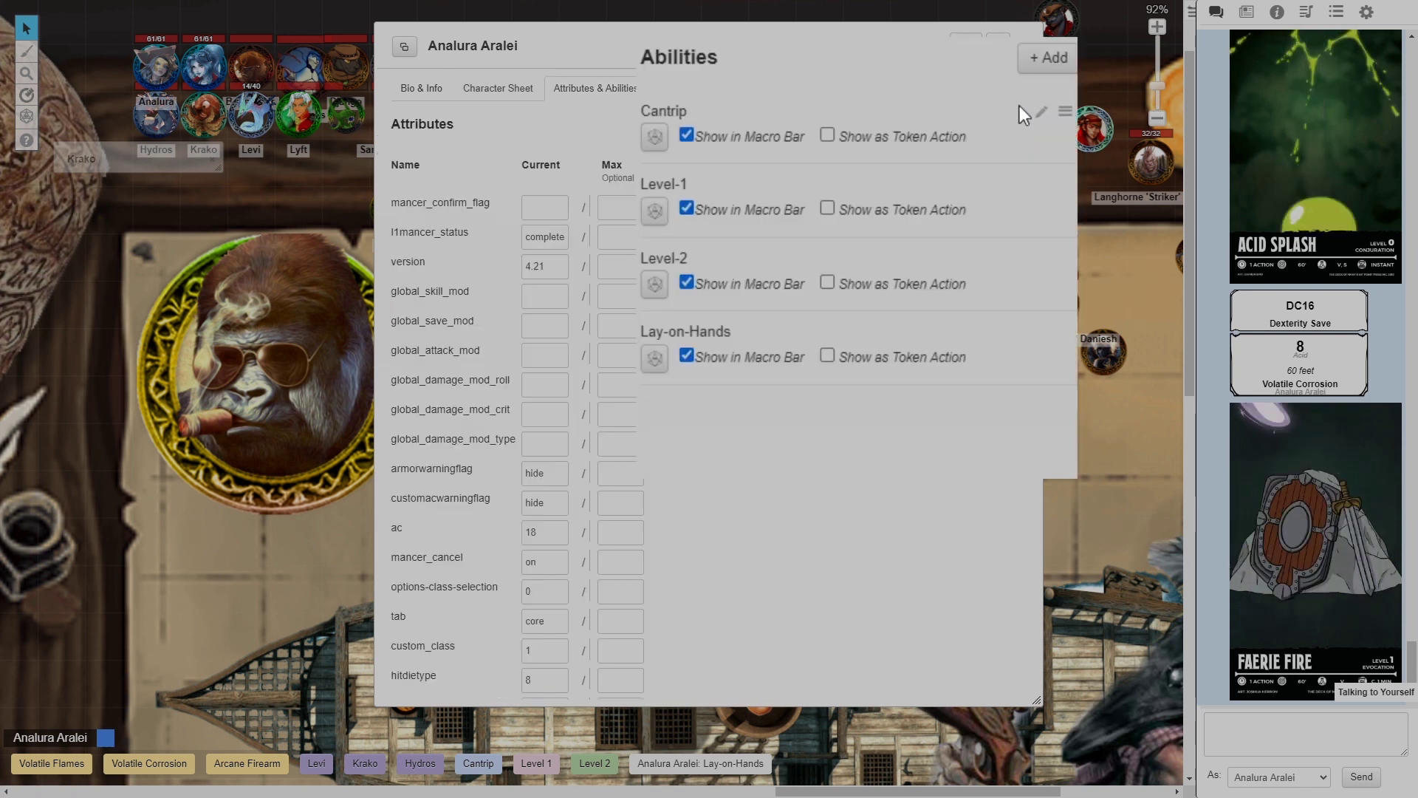
{"action": "left_click", "coordinate": [979, 160]}
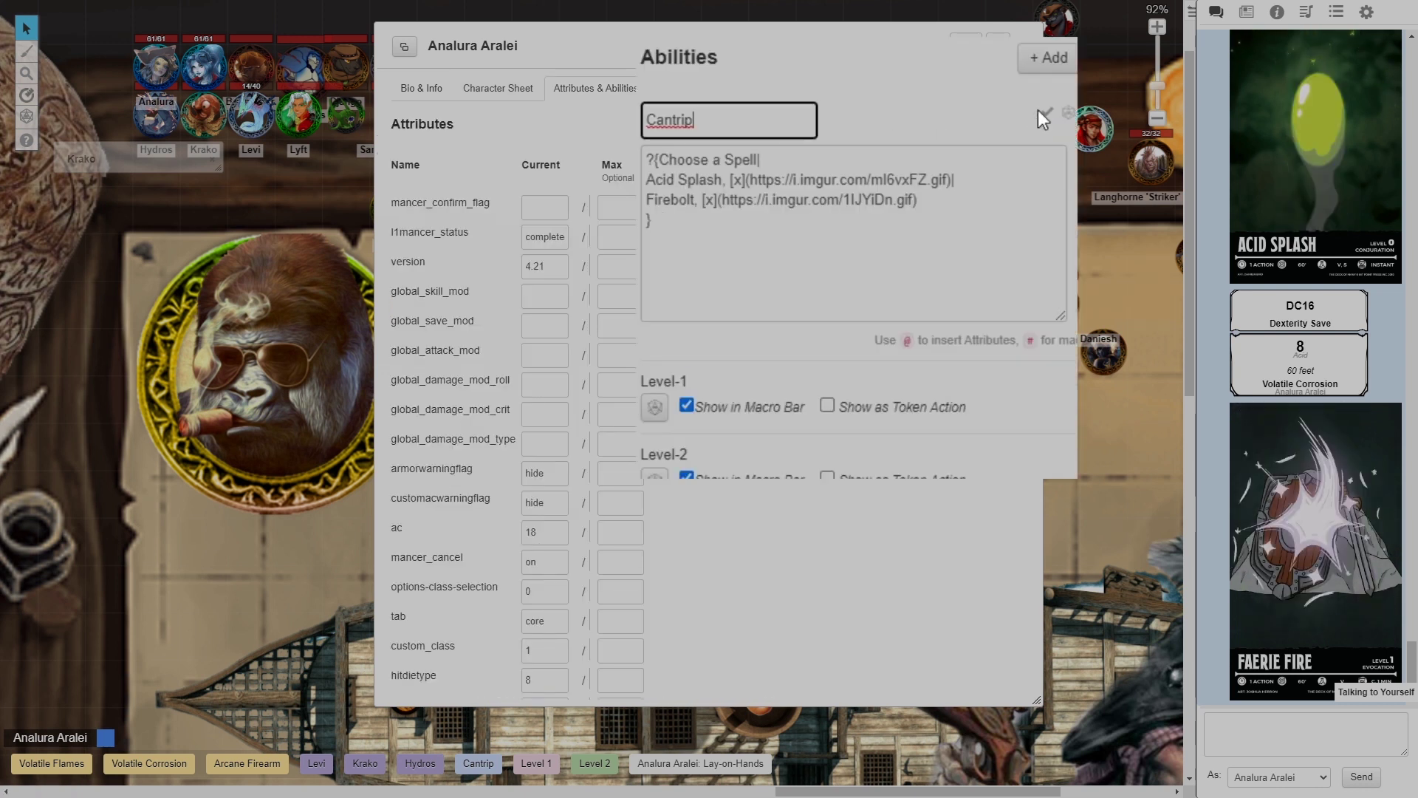
{"action": "left_click", "coordinate": [753, 229]}
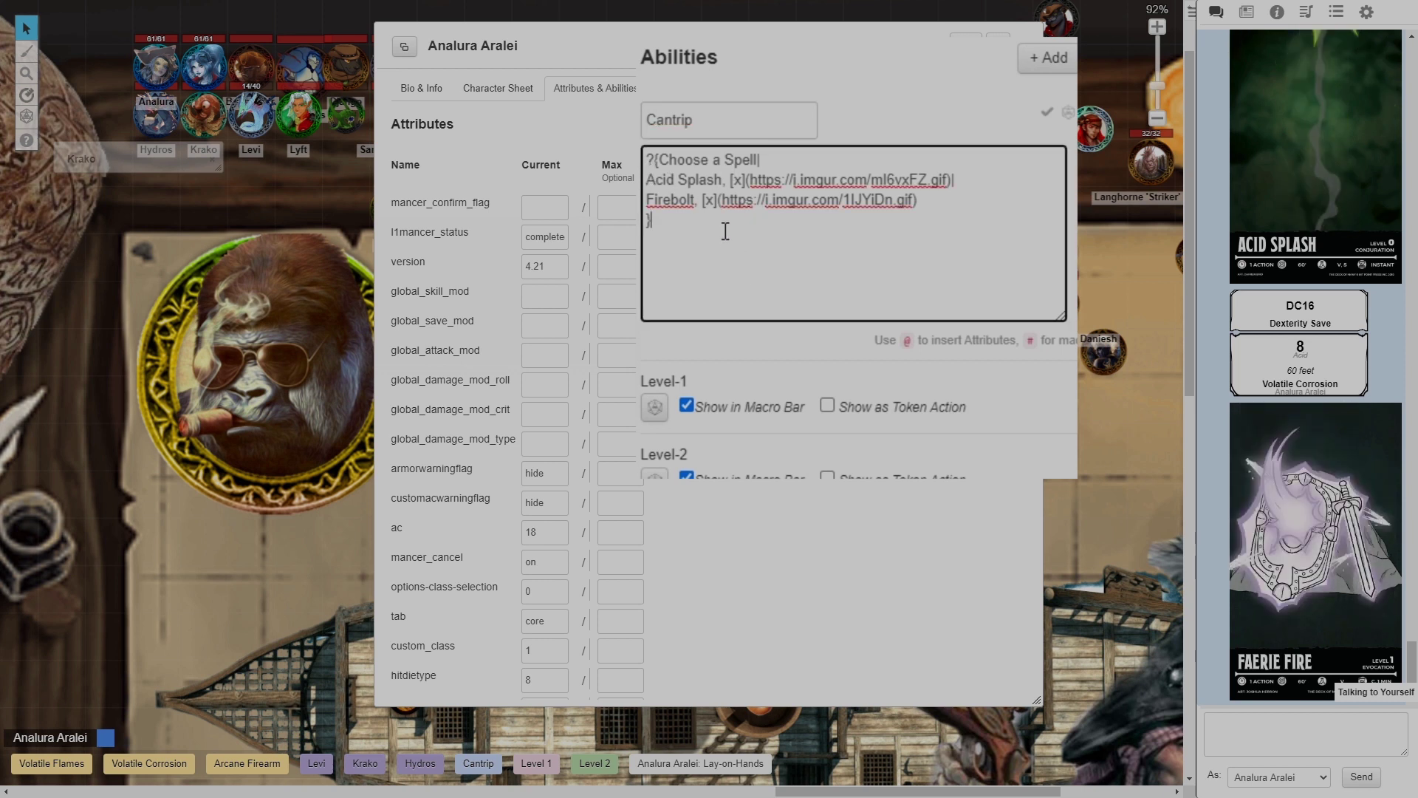
{"action": "left_click", "coordinate": [671, 159]}
{"action": "left_click_drag", "start_coordinate": [659, 159], "coordinate": [770, 159]}
{"action": "left_click", "coordinate": [769, 159]}
Examine the Acid Splash option, its image link and closing separator in the Cantrip ability text and close the ability editor
{"action": "left_click_drag", "start_coordinate": [648, 180], "coordinate": [722, 180]}
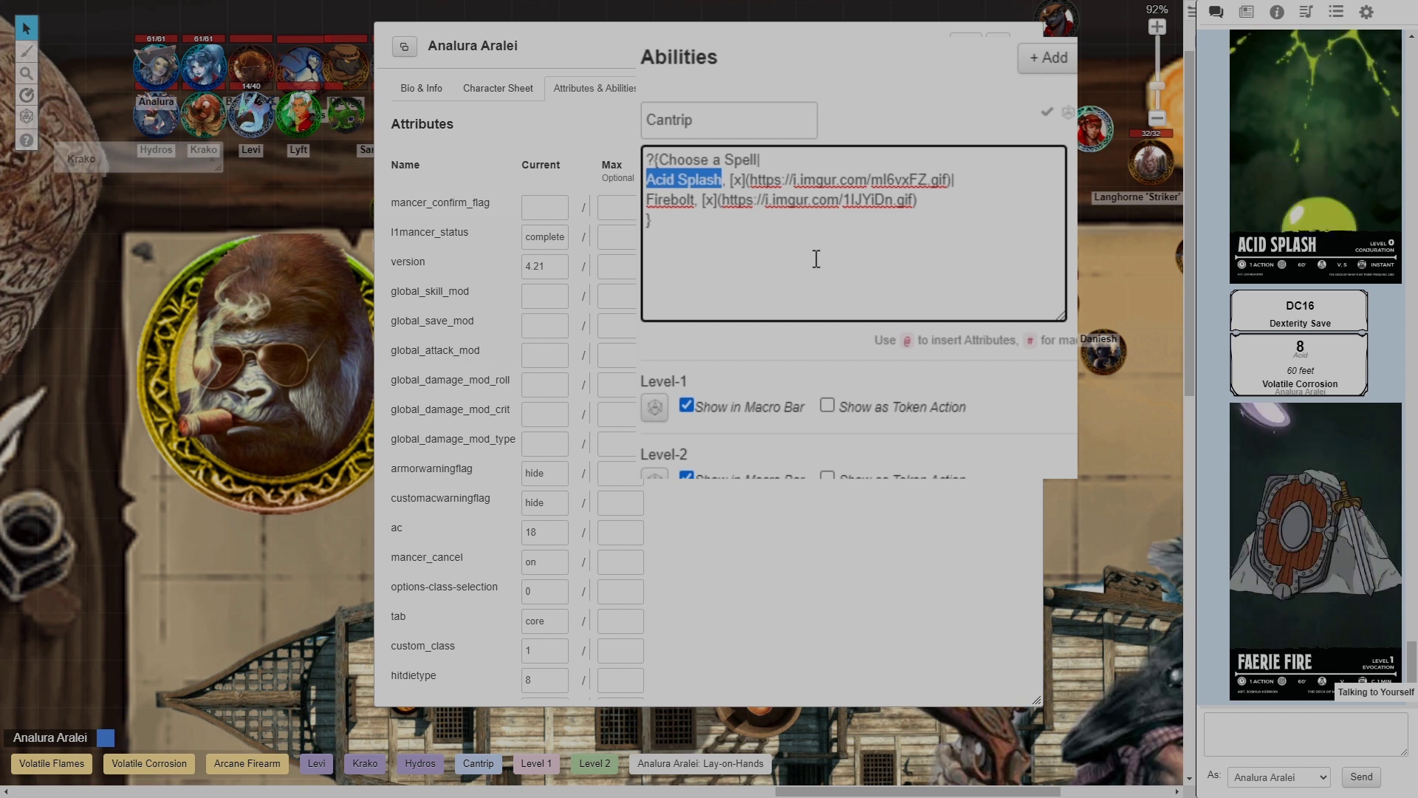
{"action": "left_click", "coordinate": [730, 181]}
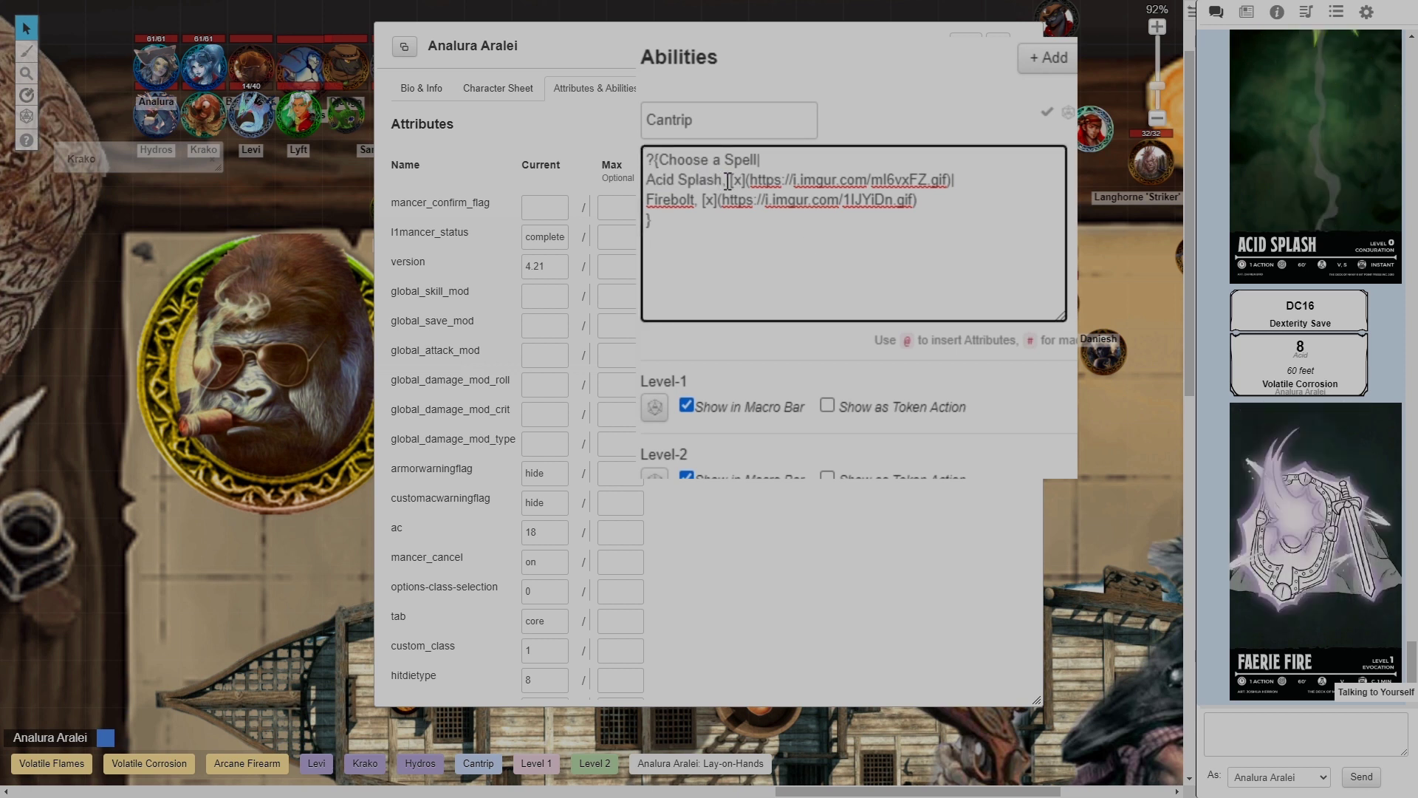
{"action": "left_click_drag", "start_coordinate": [731, 181], "coordinate": [956, 180]}
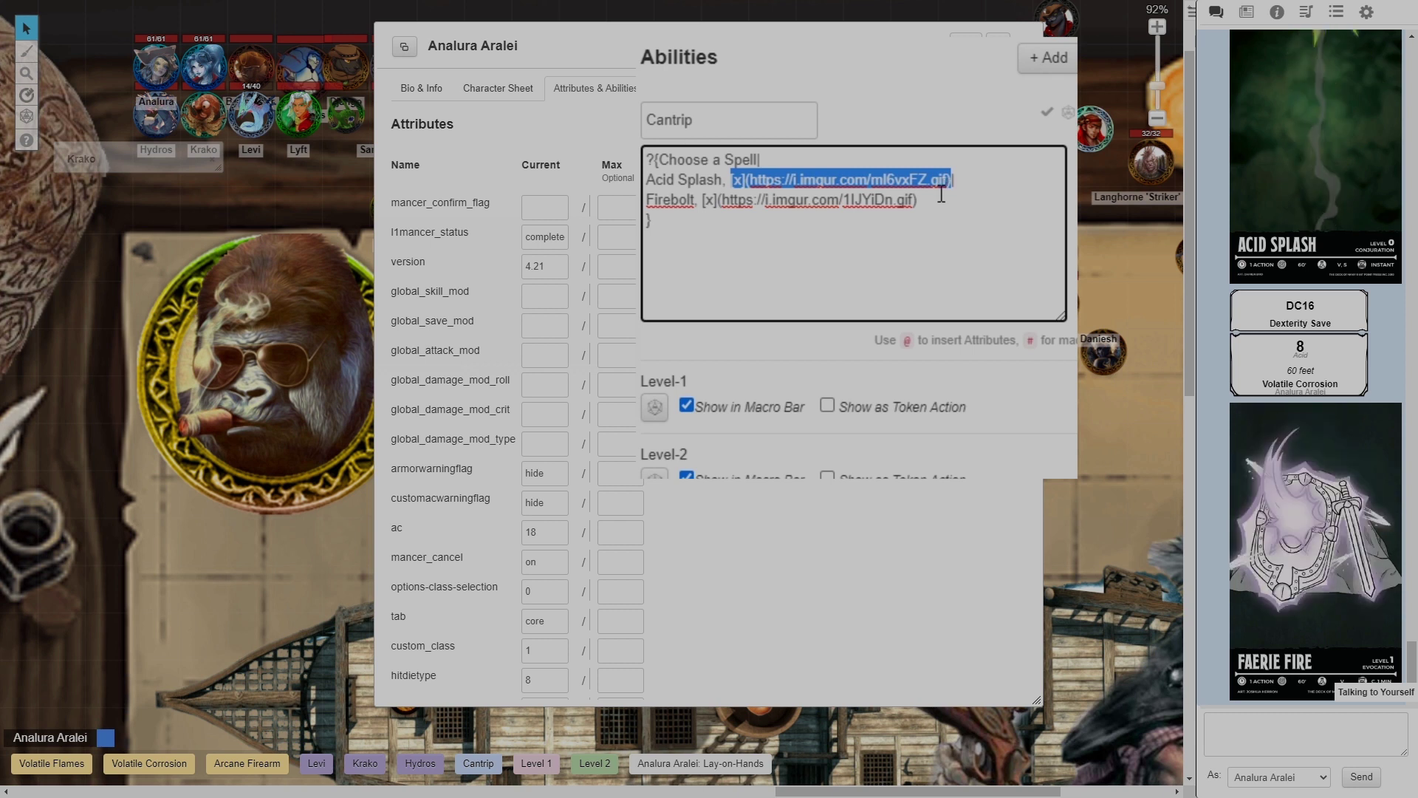
{"action": "left_click", "coordinate": [940, 196]}
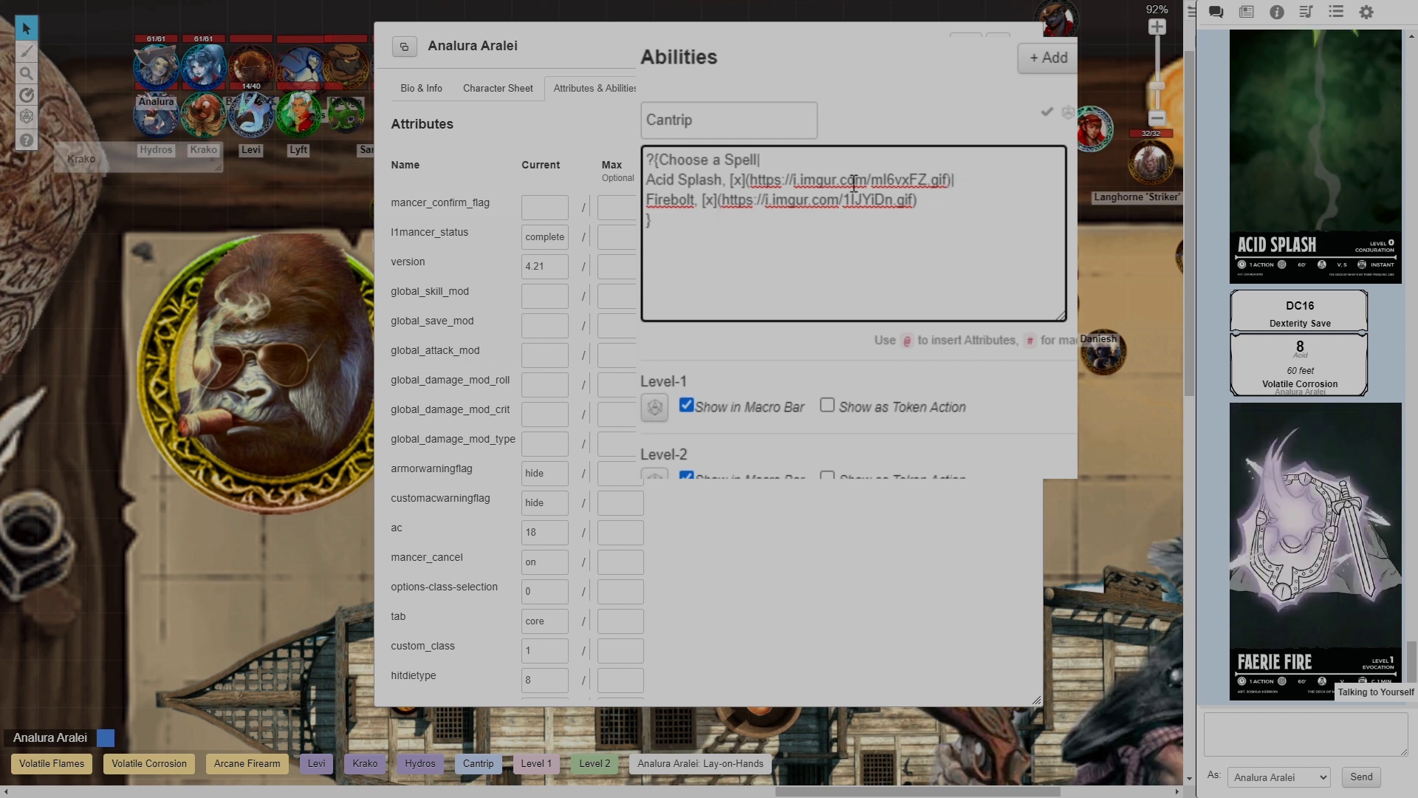
{"action": "left_click", "coordinate": [964, 184]}
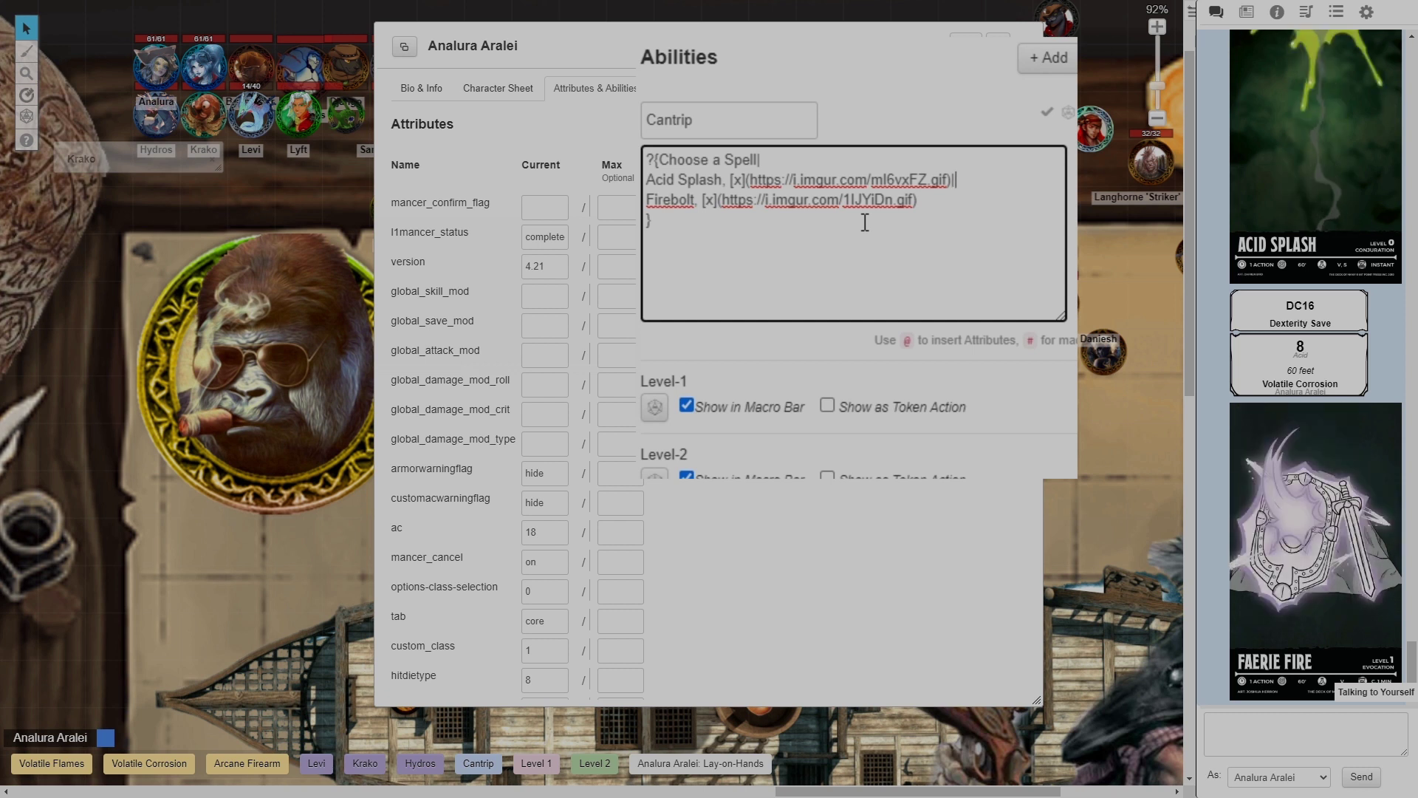
{"action": "left_click", "coordinate": [1047, 112]}
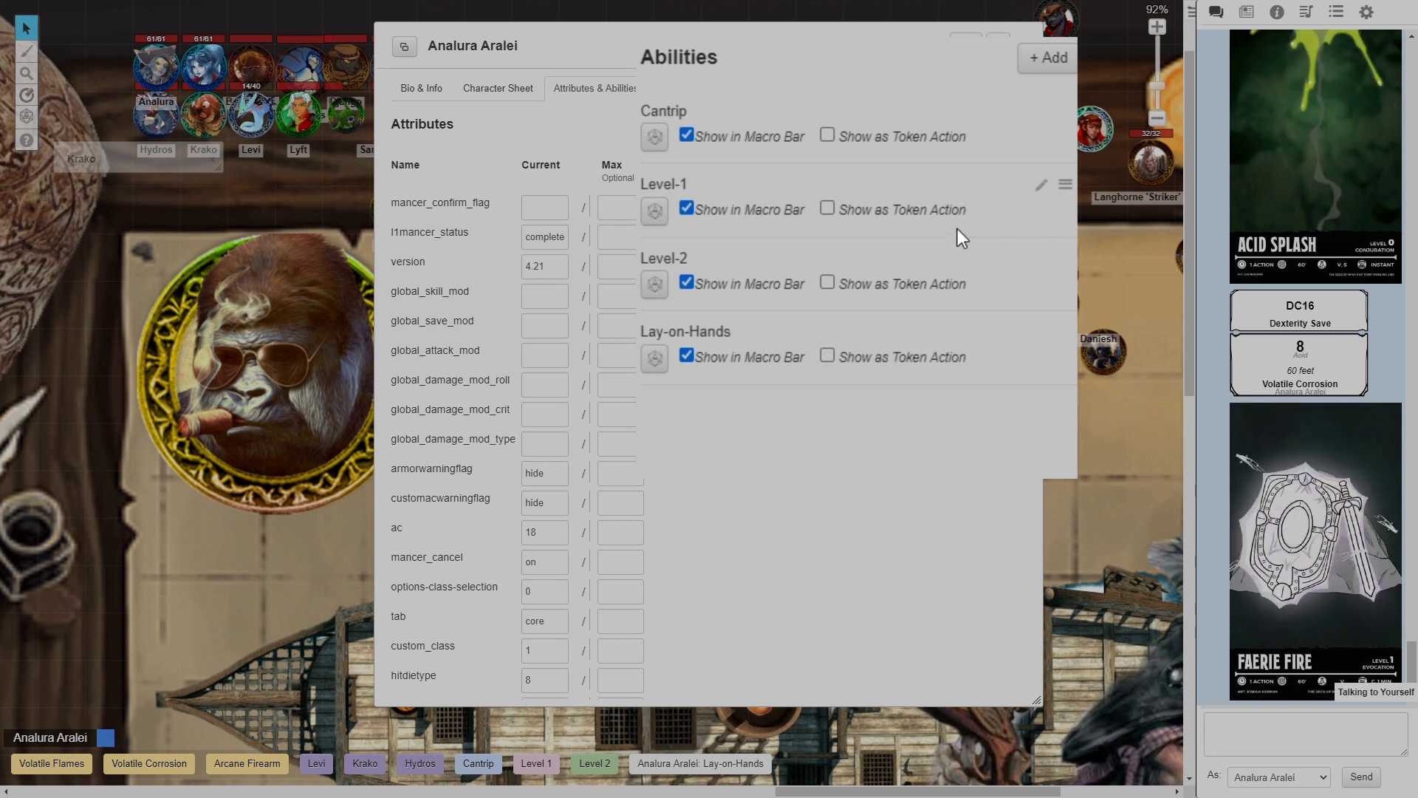
Review the Cantrip ability text again, return to the character sheet view and close the window
{"action": "left_click", "coordinate": [1042, 112]}
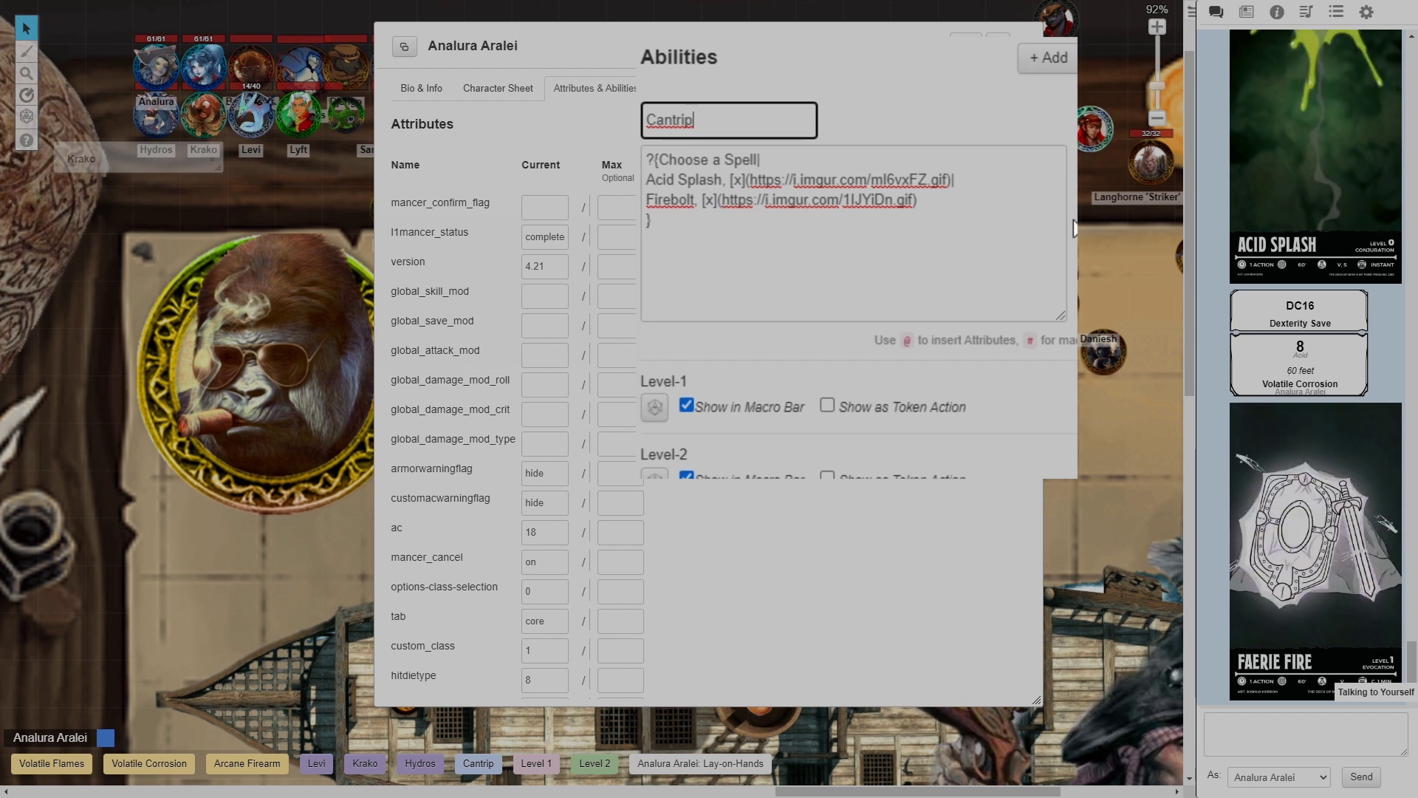
{"action": "left_click", "coordinate": [1047, 114]}
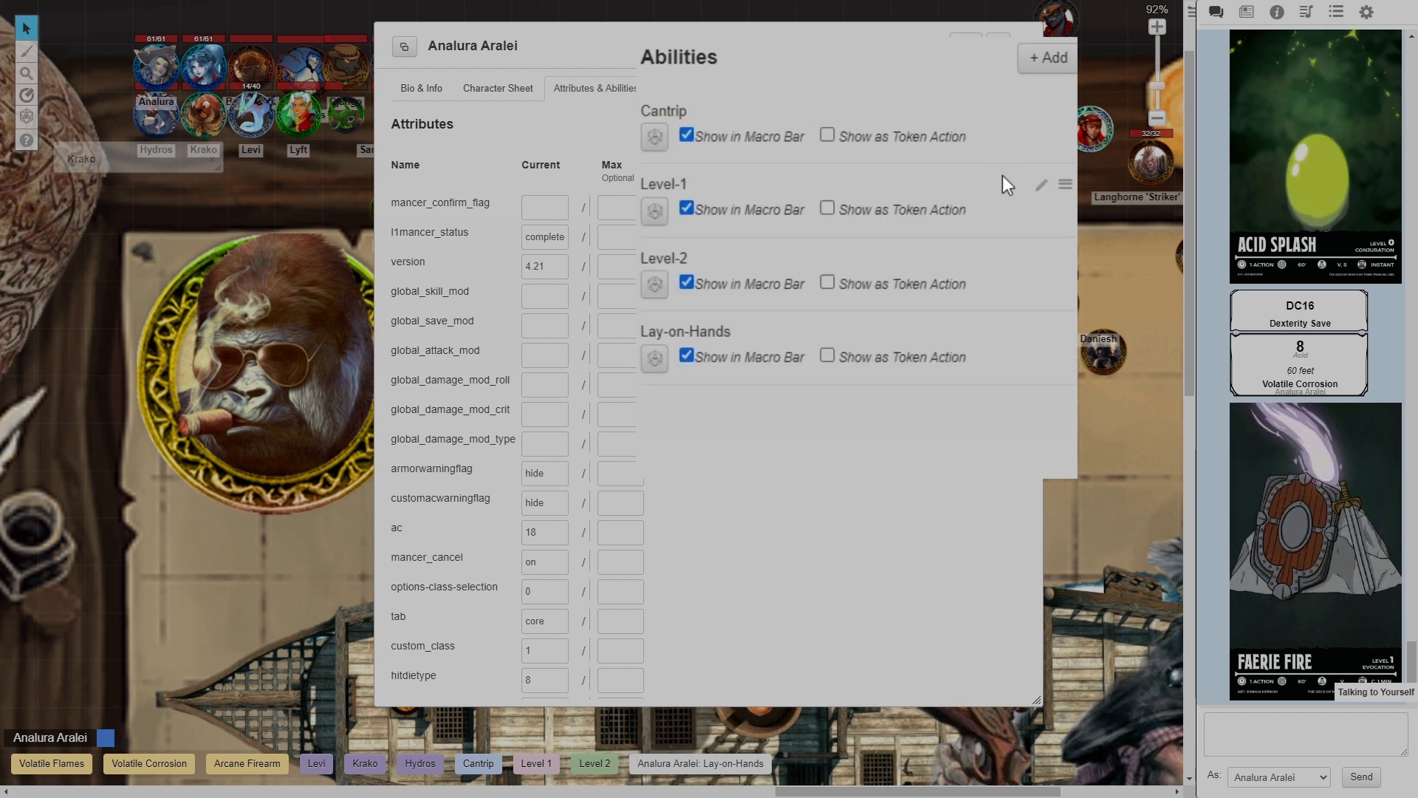
{"action": "left_click", "coordinate": [499, 89]}
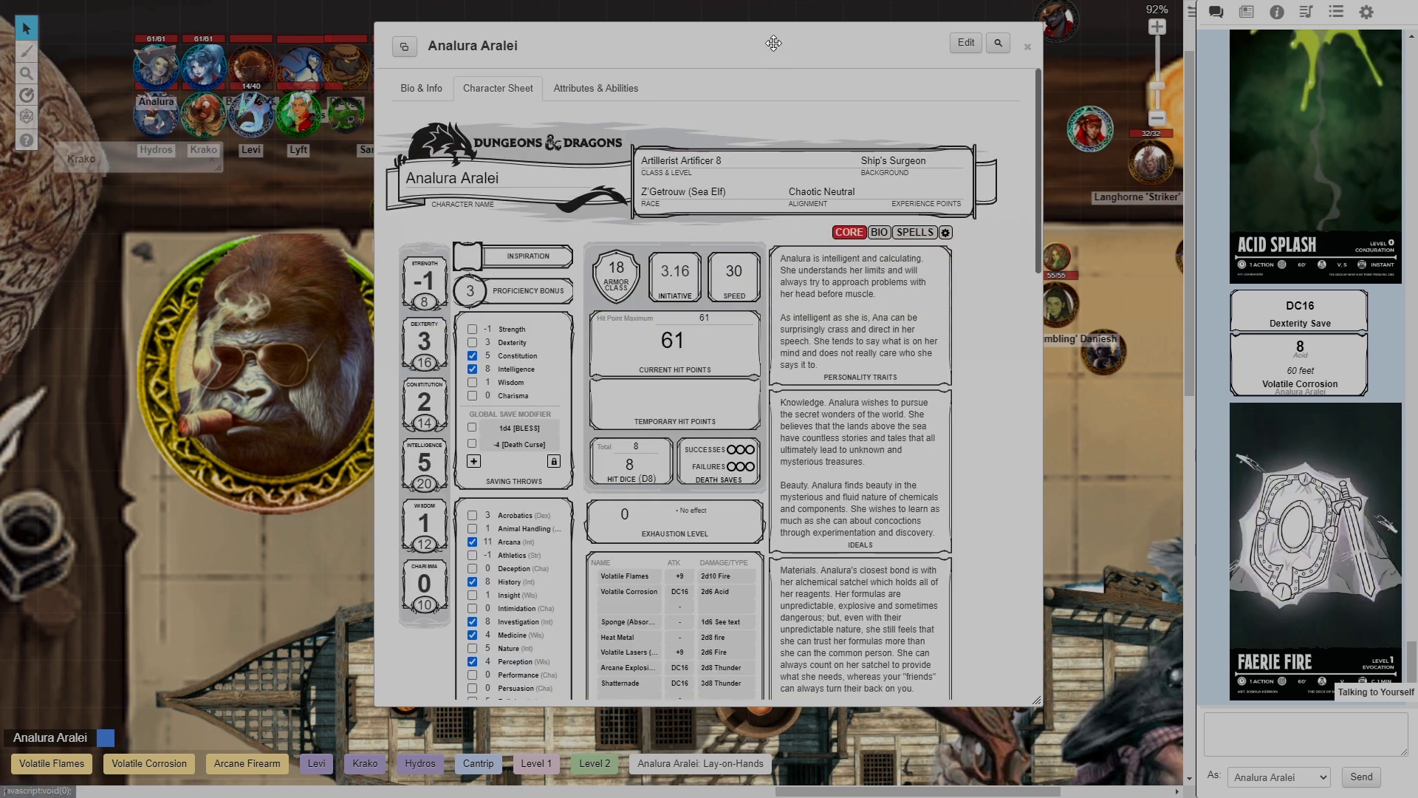
{"action": "key", "text": "Escape"}
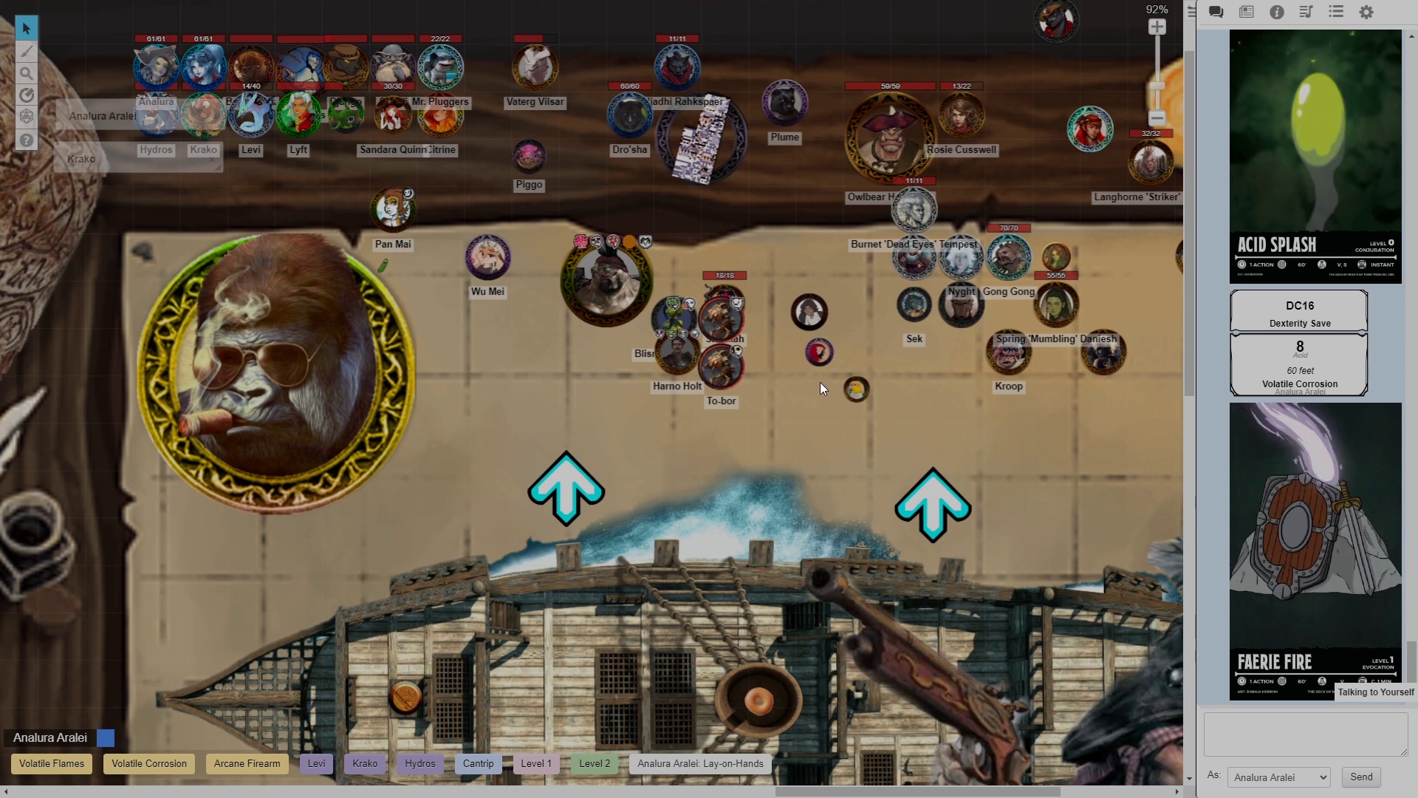
Leave full screen, switch to The Deck of Many website and examine the Animated Spells (Level 0-5 + Things) product description
{"action": "key", "text": "F11"}
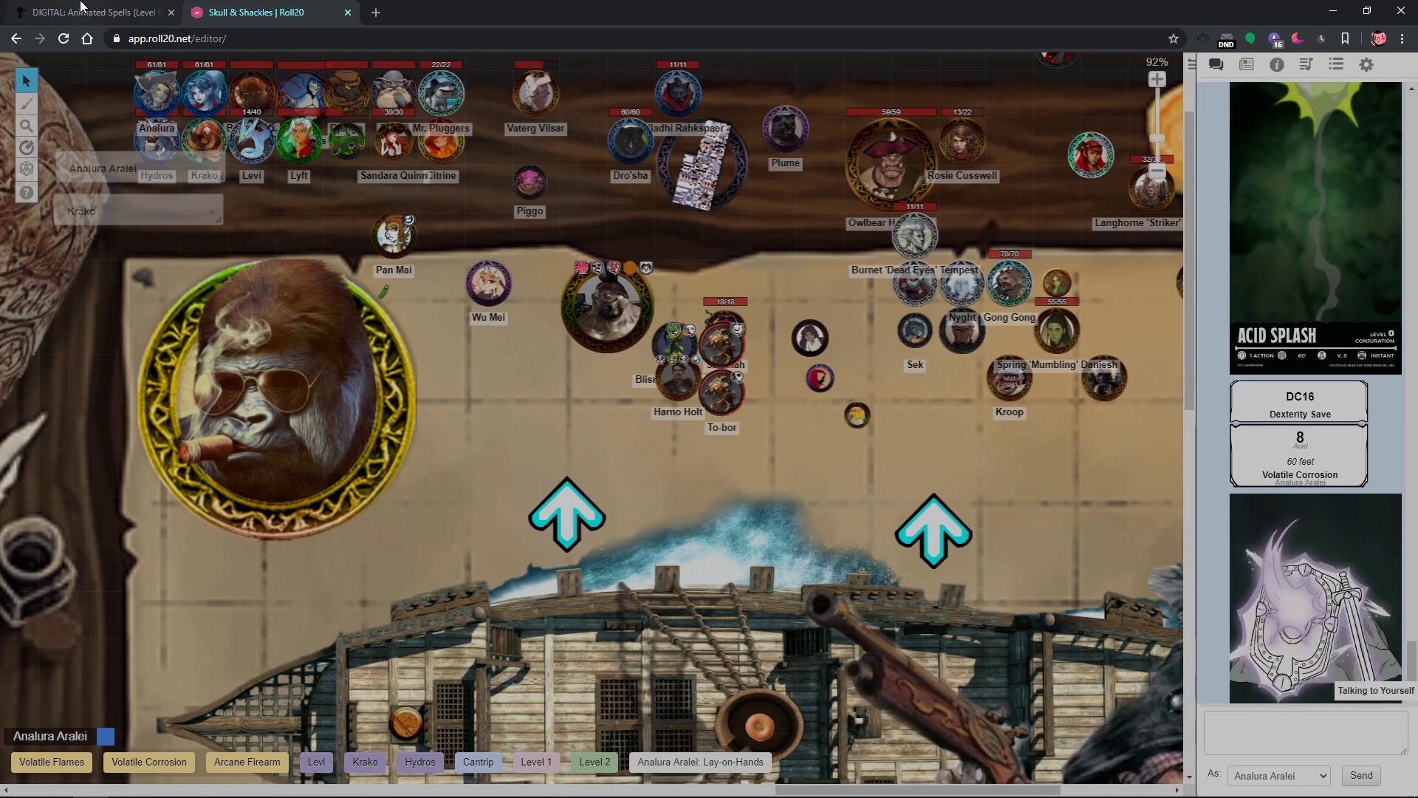
{"action": "left_click", "coordinate": [92, 12]}
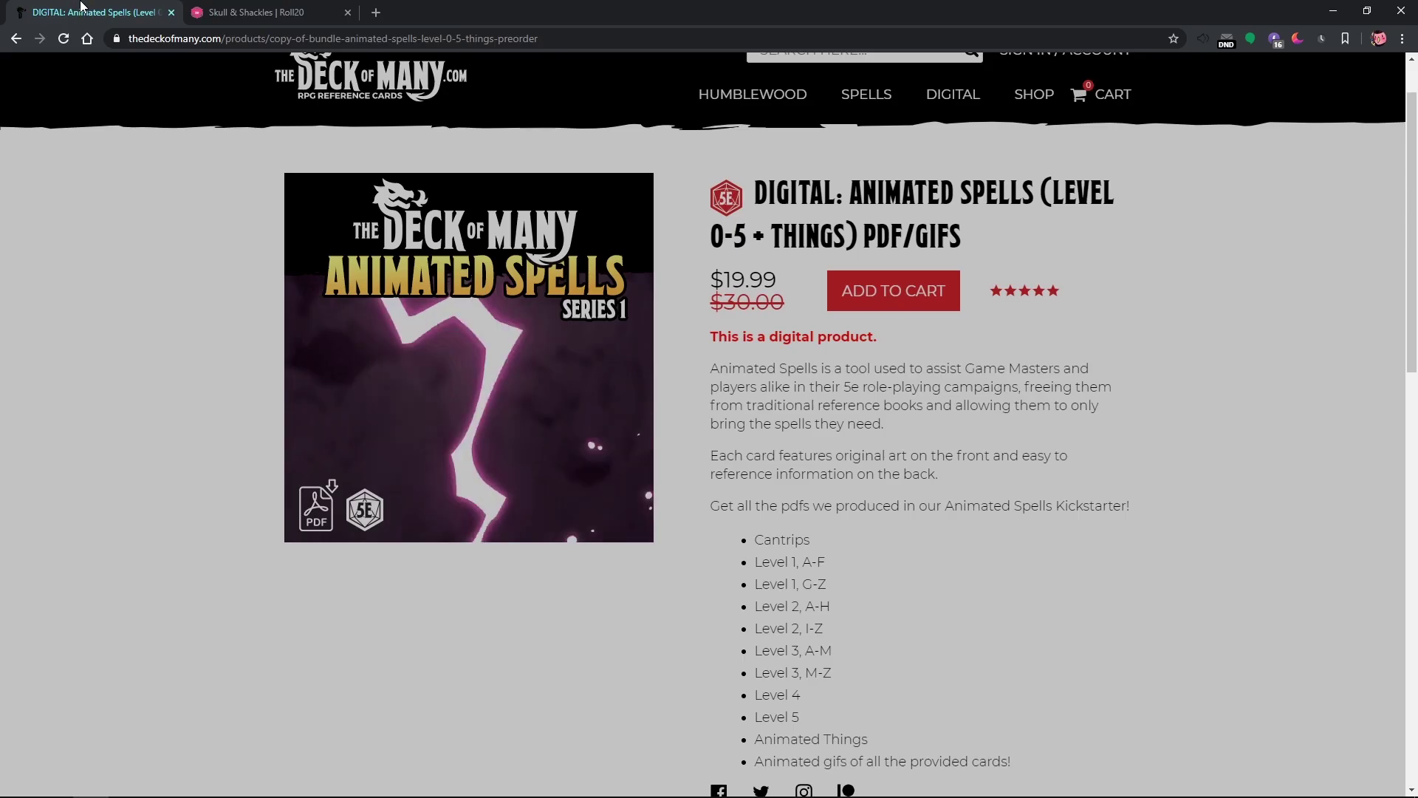
{"action": "scroll", "coordinate": [154, 303], "scroll_direction": "down", "scroll_amount": 1}
{"action": "scroll", "coordinate": [152, 306], "scroll_direction": "up", "scroll_amount": 1}
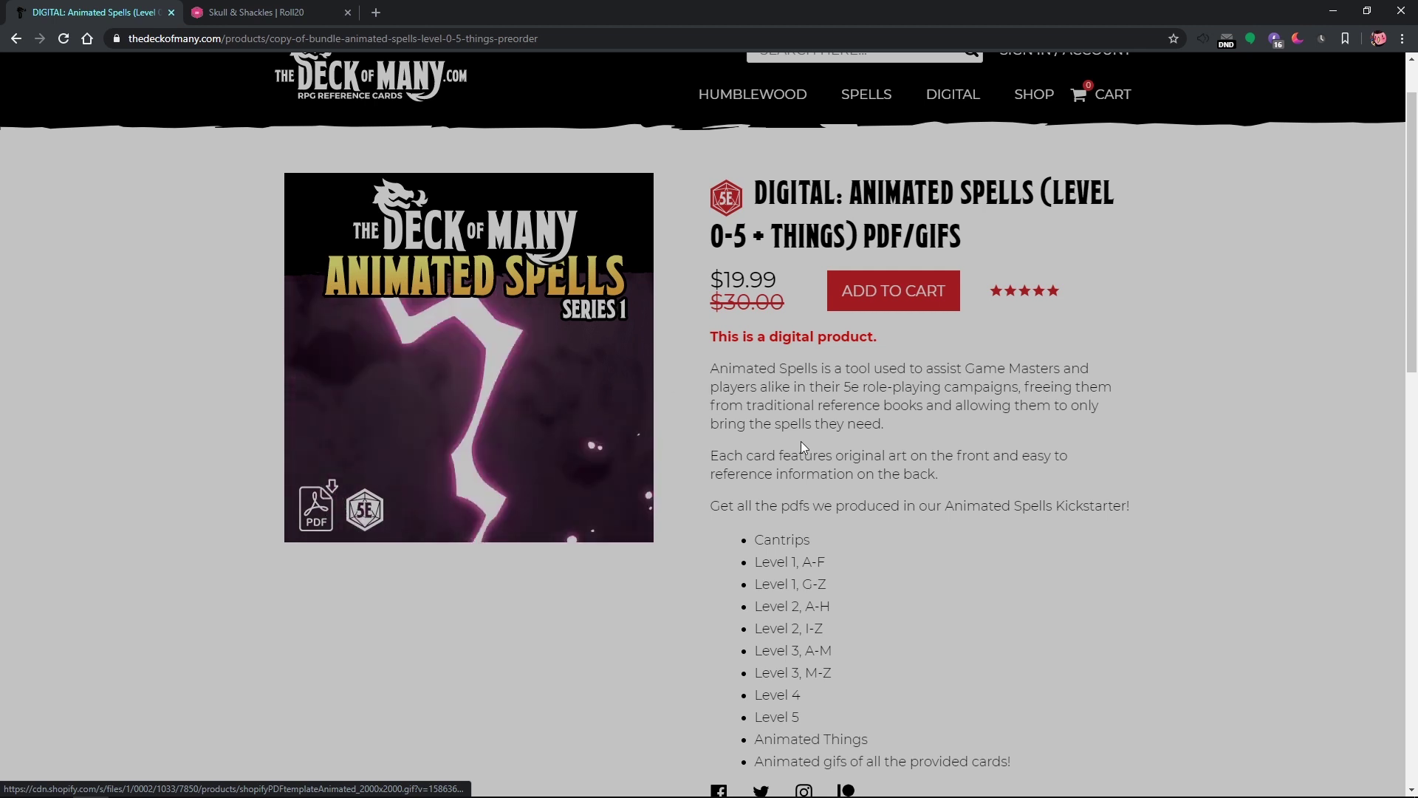
{"action": "scroll", "coordinate": [813, 468], "scroll_direction": "down", "scroll_amount": 1}
{"action": "scroll", "coordinate": [816, 465], "scroll_direction": "up", "scroll_amount": 1}
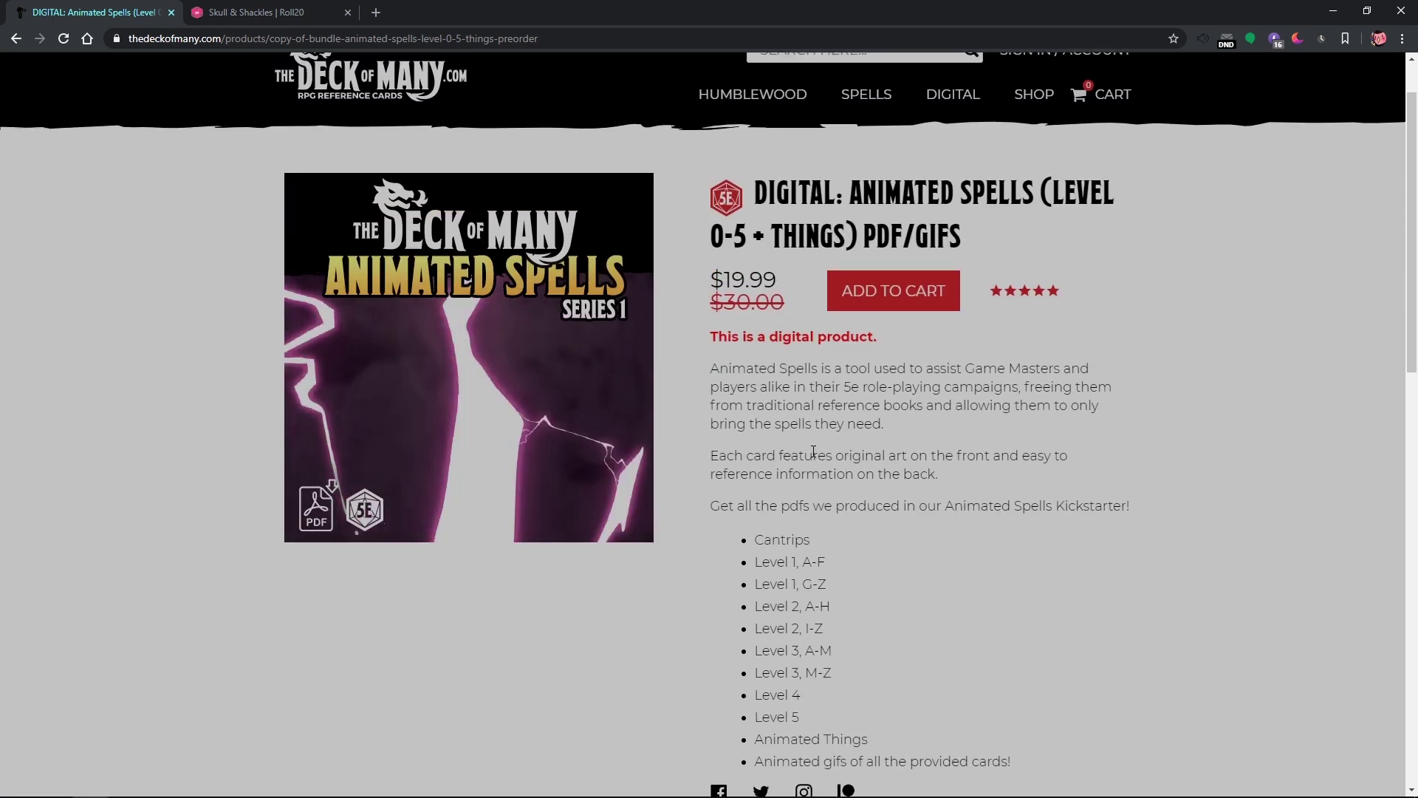
{"action": "scroll", "coordinate": [701, 392], "scroll_direction": "down", "scroll_amount": 1}
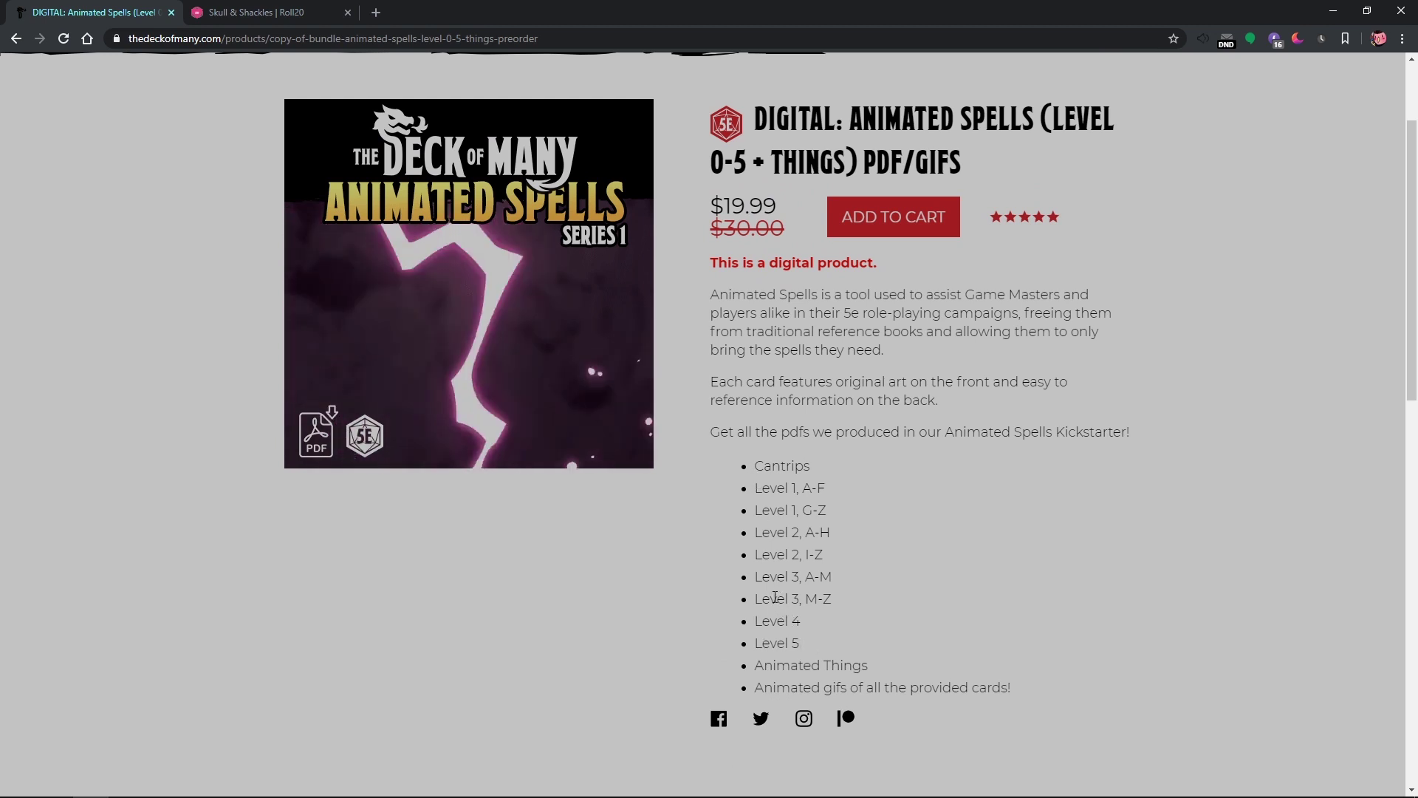
{"action": "scroll", "coordinate": [769, 590], "scroll_direction": "up", "scroll_amount": 1}
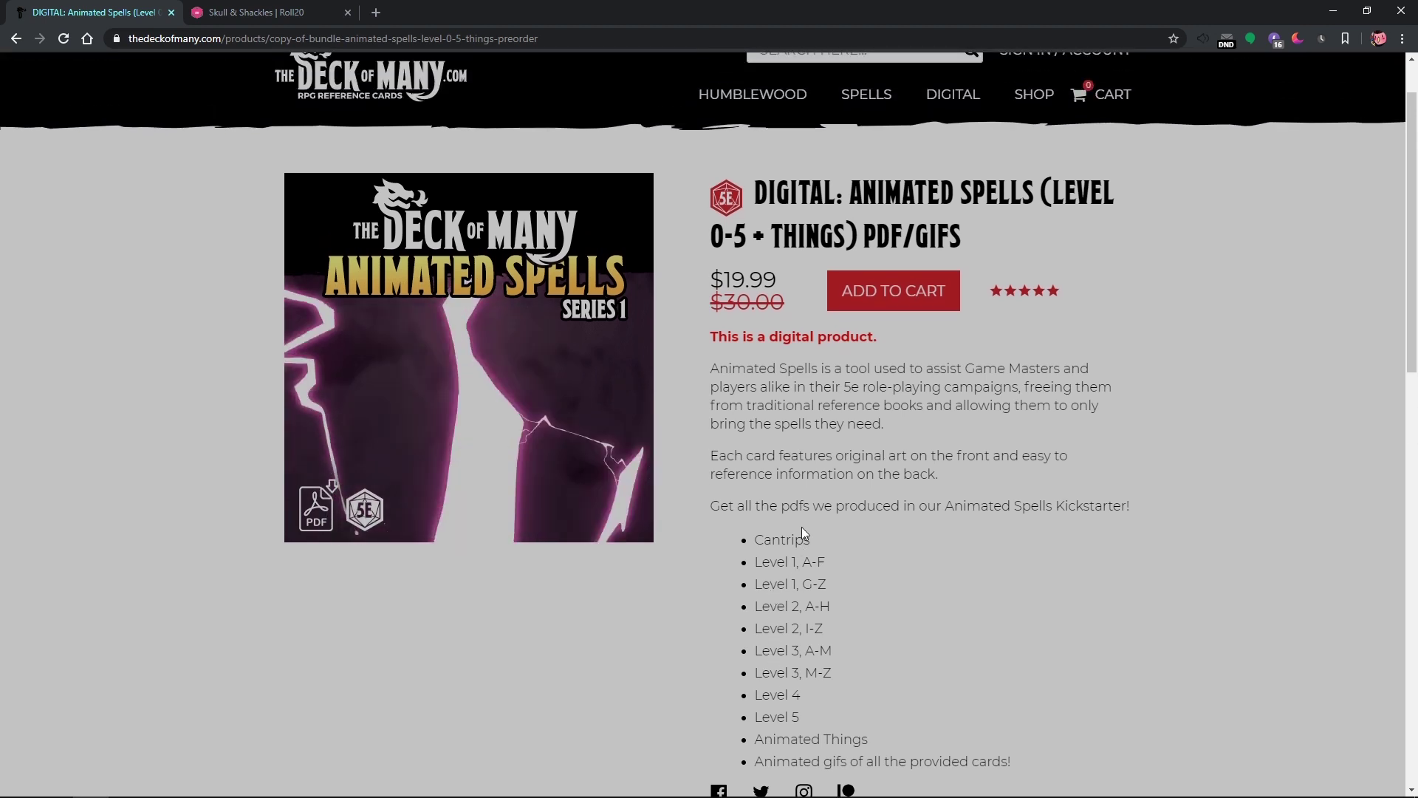
Switch back to Roll20, examine the Firebolt image link in Analura Aralei's Cantrip ability and close the ability editor
{"action": "key", "text": "ctrl+Tab"}
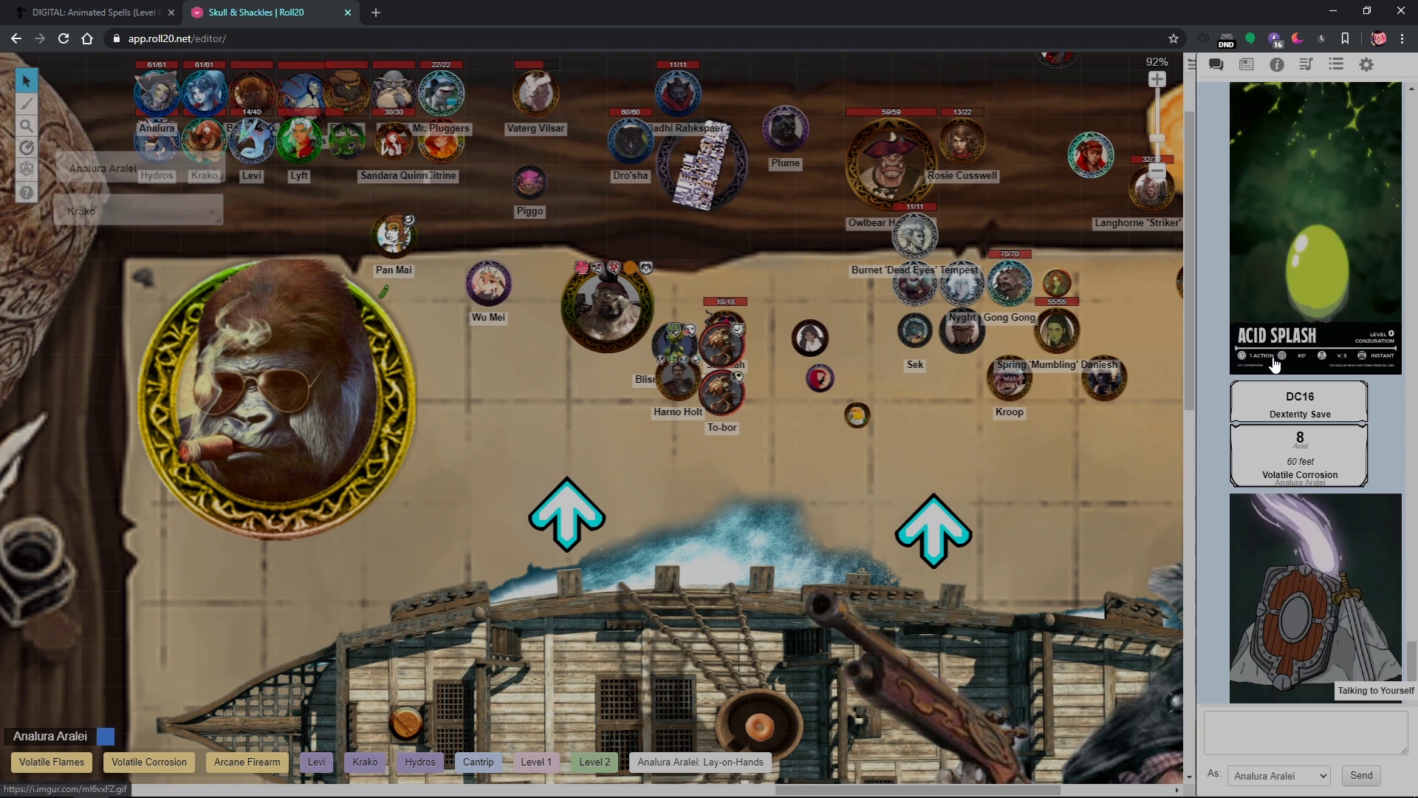
{"action": "scroll", "coordinate": [1270, 362], "scroll_direction": "down", "scroll_amount": 1}
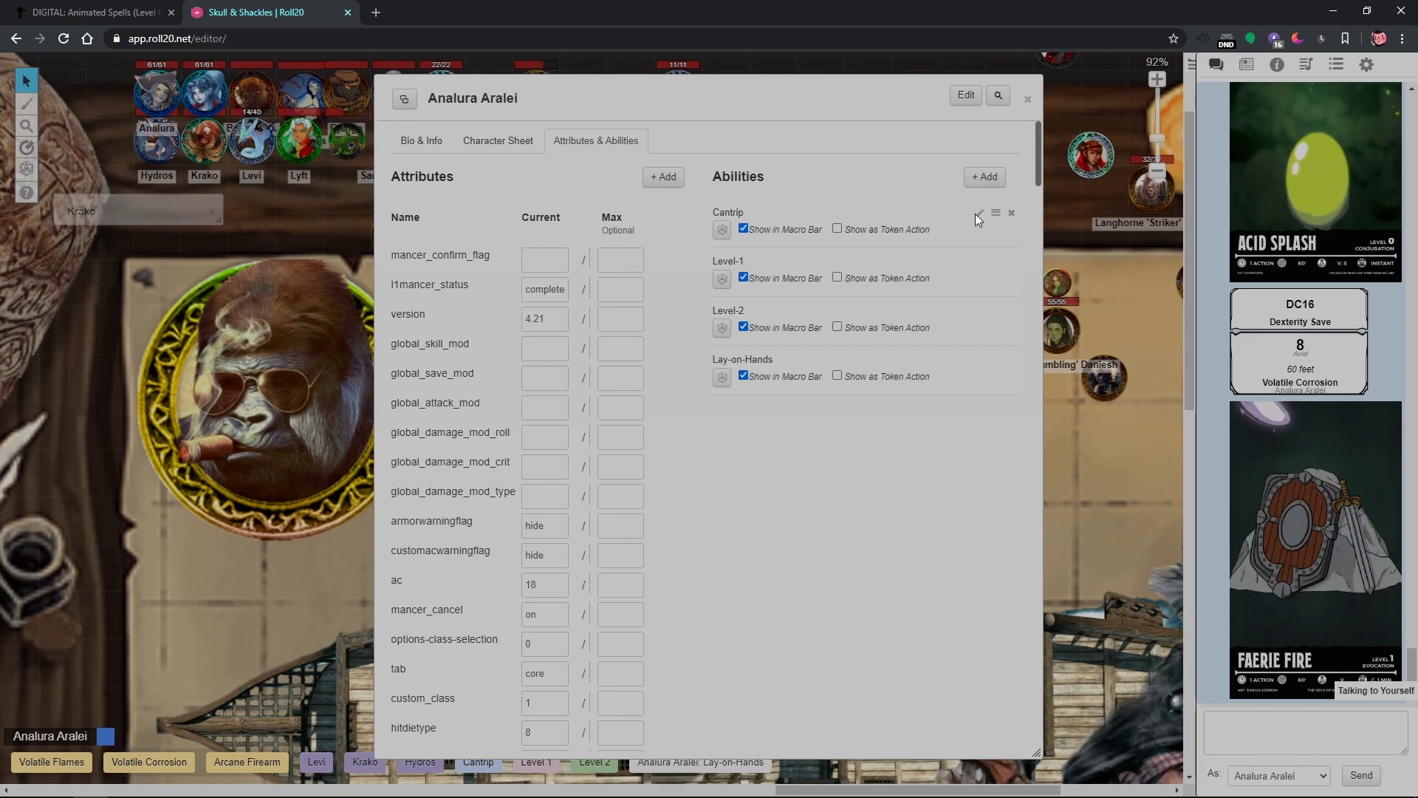
{"action": "left_click", "coordinate": [979, 214]}
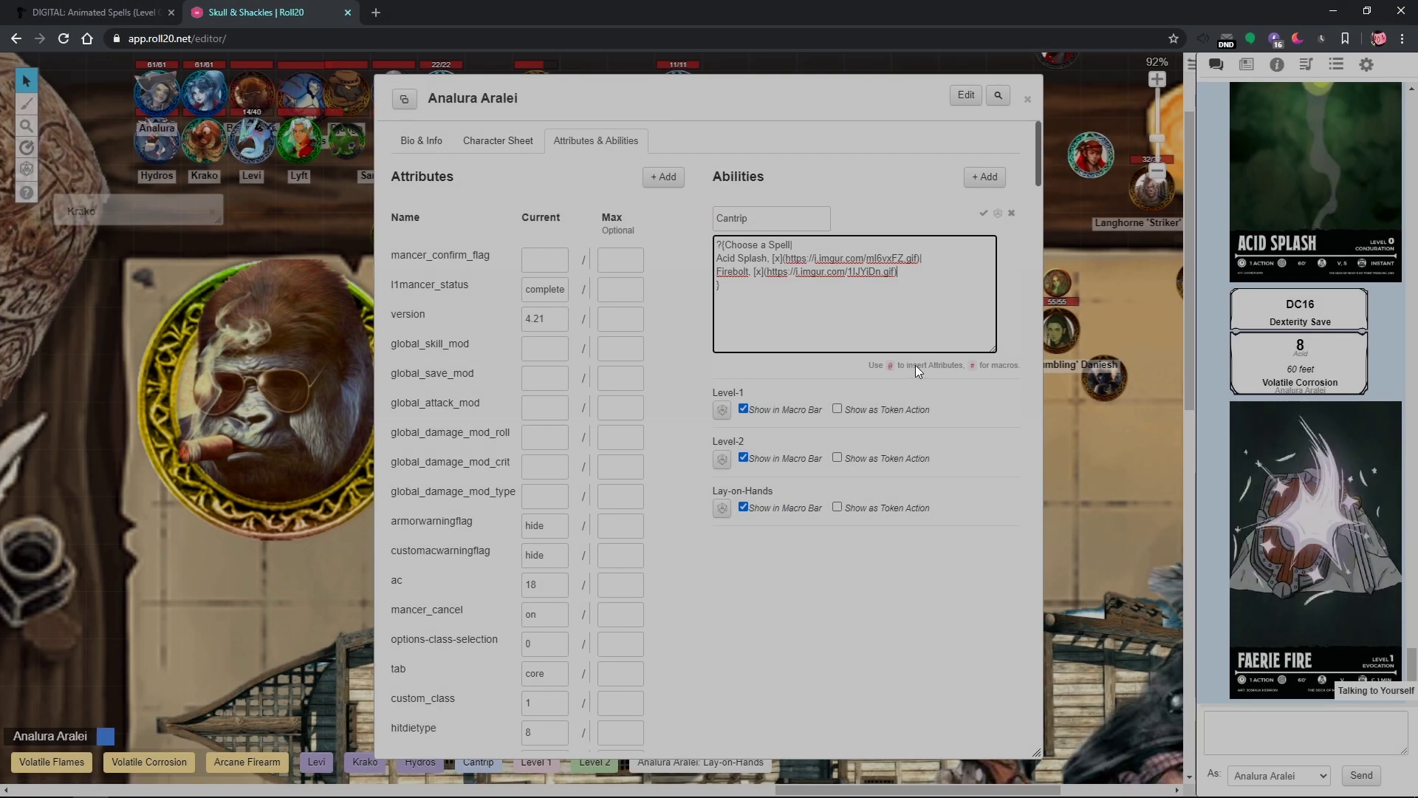
{"action": "double_click", "coordinate": [713, 244]}
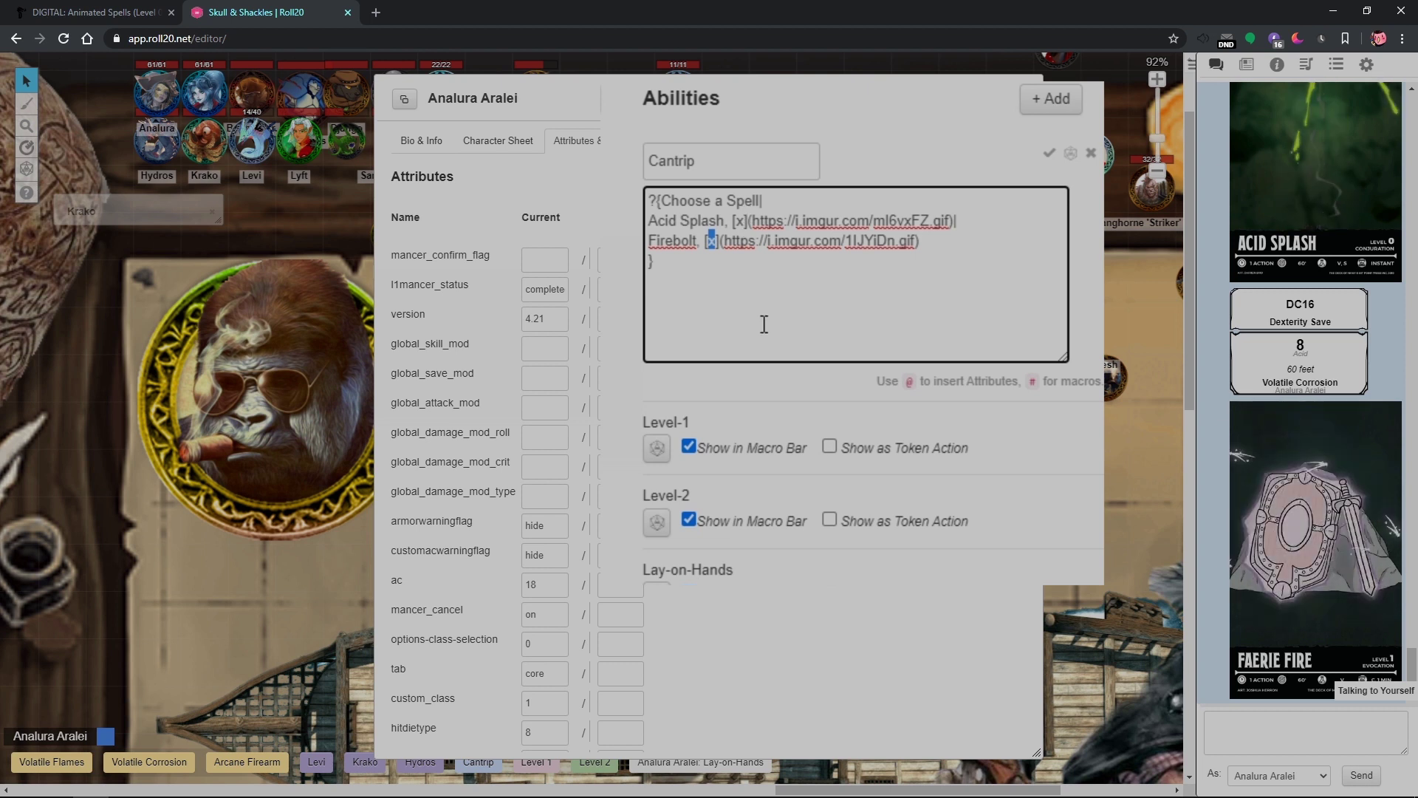
{"action": "left_click", "coordinate": [724, 248]}
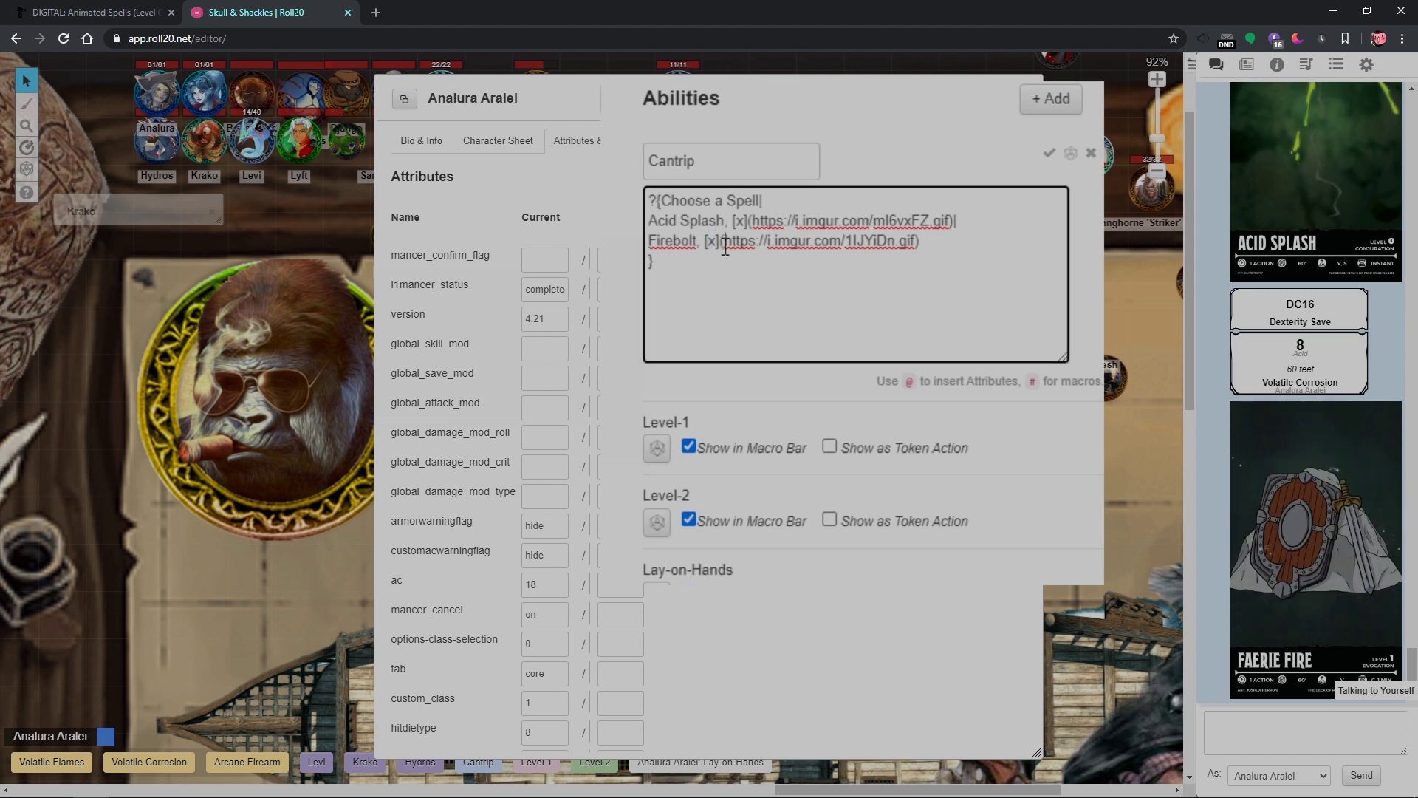
{"action": "left_click", "coordinate": [938, 246]}
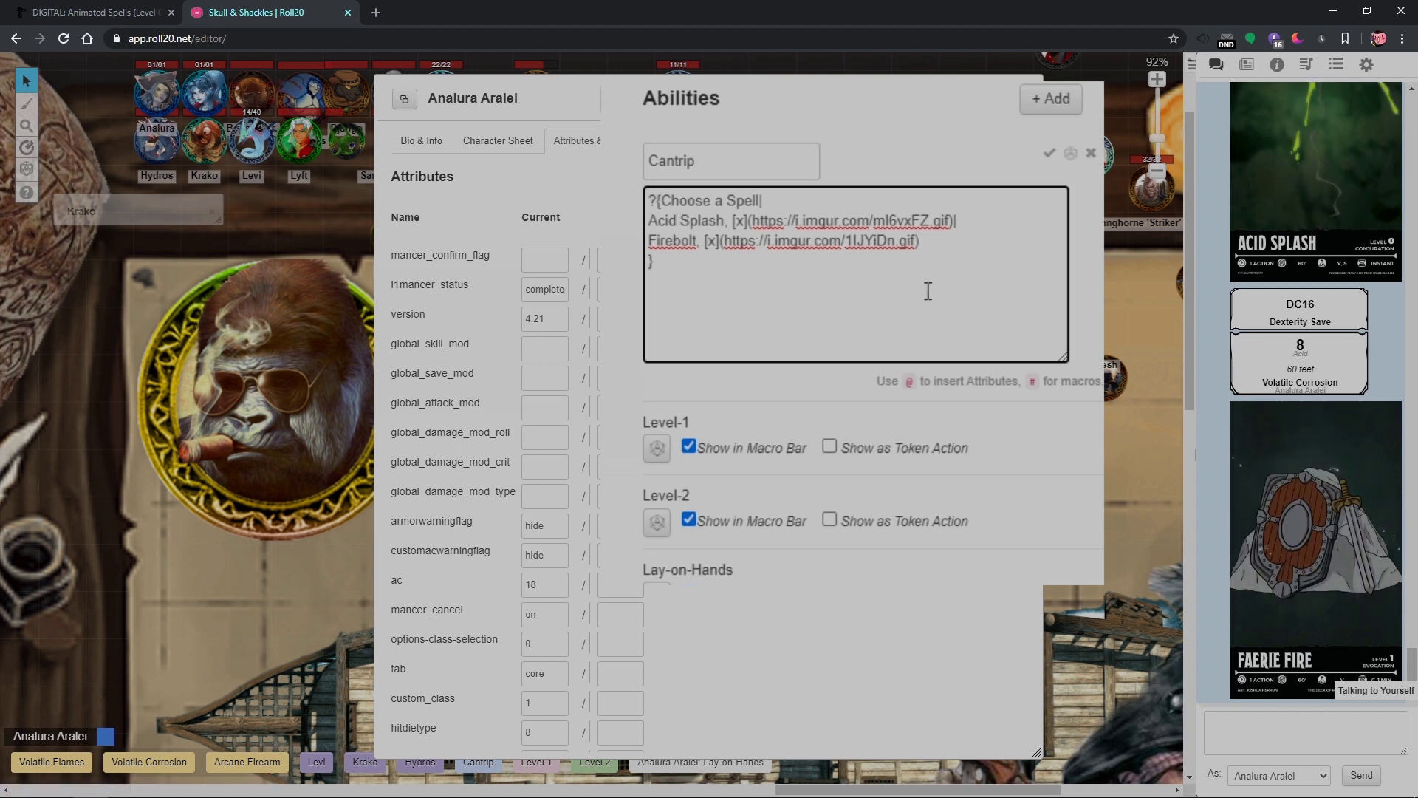
{"action": "left_click", "coordinate": [1048, 154]}
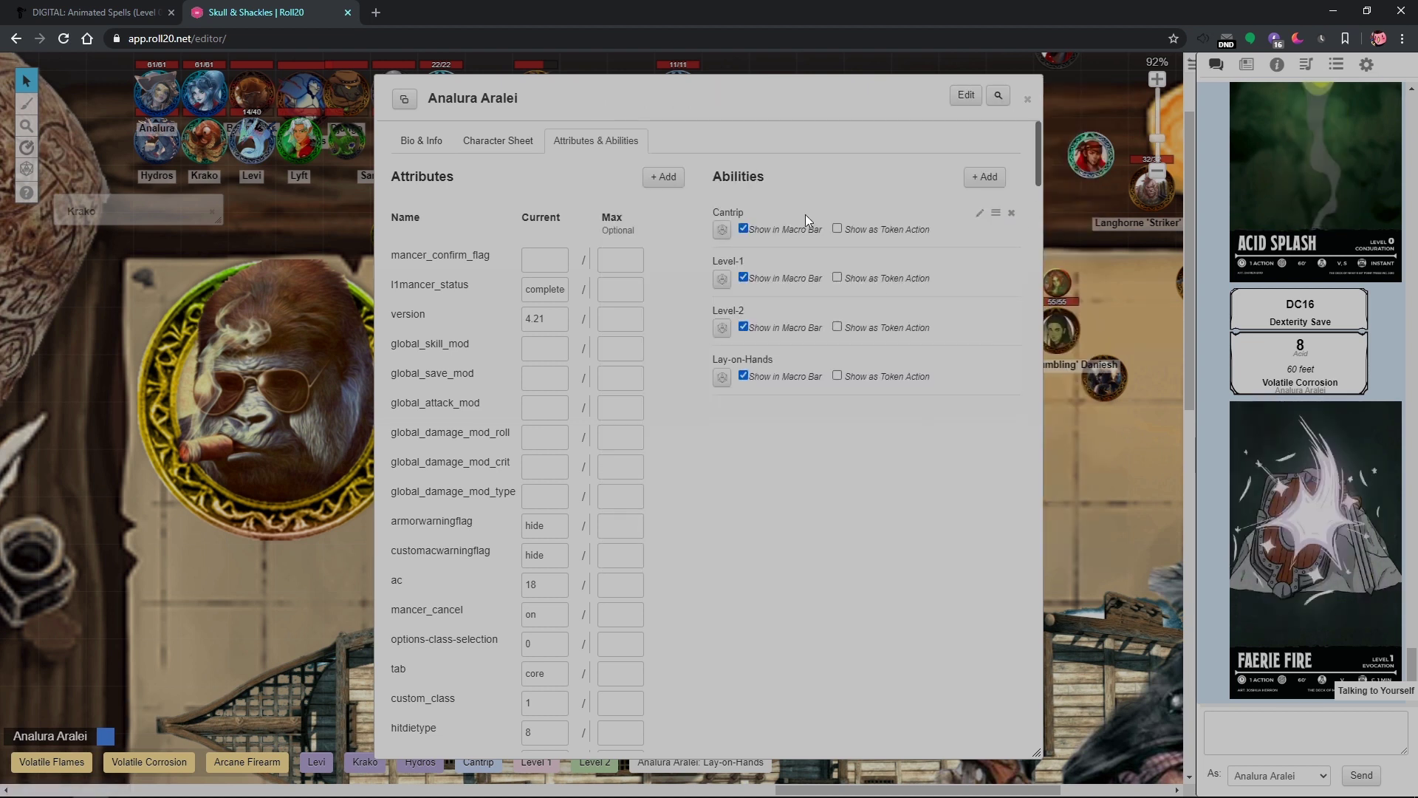